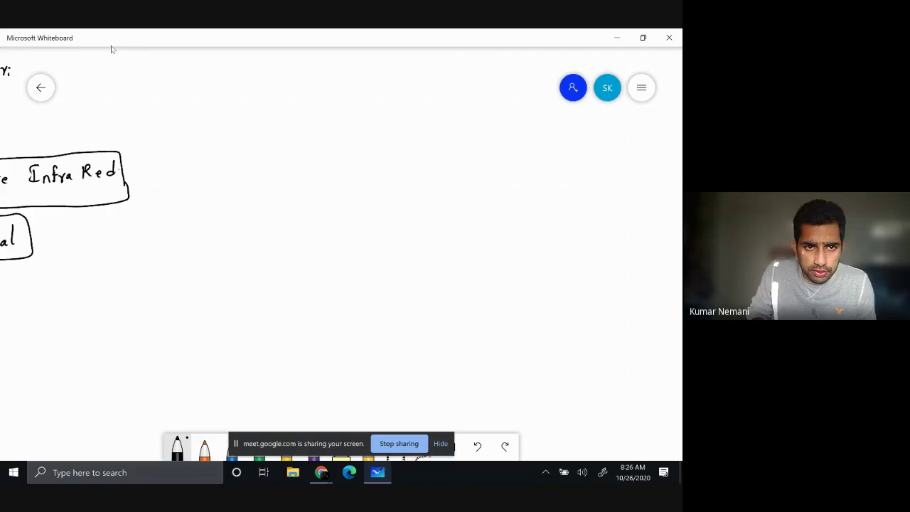
# Draw a vertical divider line, then write '2.11' and an underlined 'LCD:' heading.
pyautogui.moveTo(145, 78); pyautogui.dragTo(156, 415)
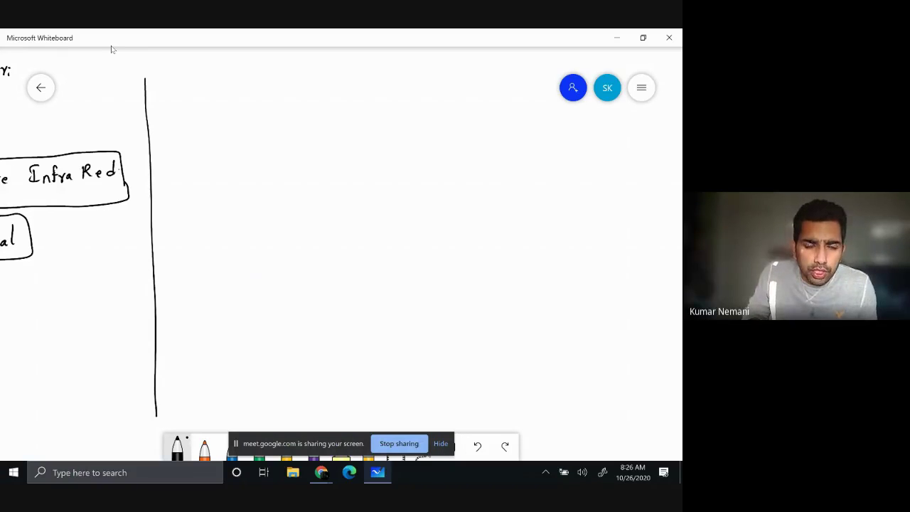
pyautogui.moveTo(224, 82); pyautogui.dragTo(244, 89)
pyautogui.click(235, 85)
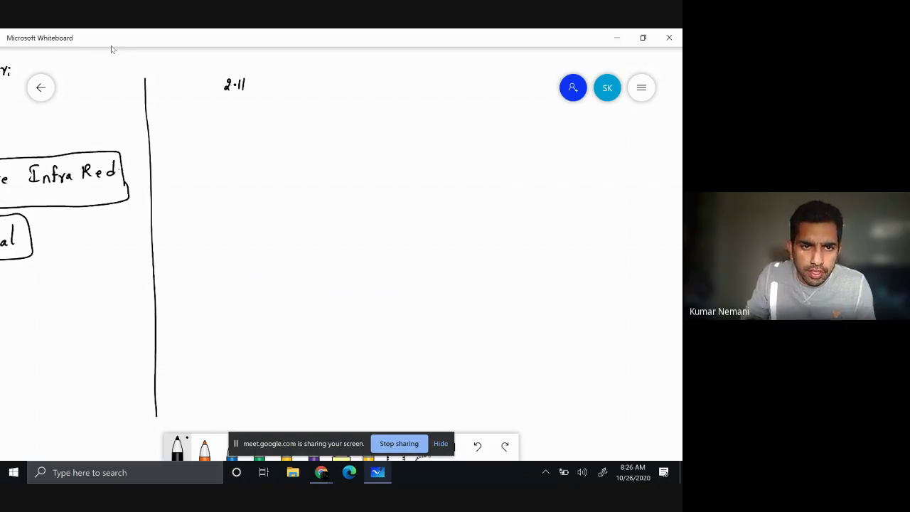
pyautogui.moveTo(205, 116)
pyautogui.mouseDown()
pyautogui.moveTo(206, 133)
pyautogui.moveTo(214, 123)
pyautogui.moveTo(221, 128)
pyautogui.mouseUp()
pyautogui.moveTo(224, 117)
pyautogui.mouseDown()
pyautogui.moveTo(197, 144)
pyautogui.moveTo(227, 140)
pyautogui.mouseUp()
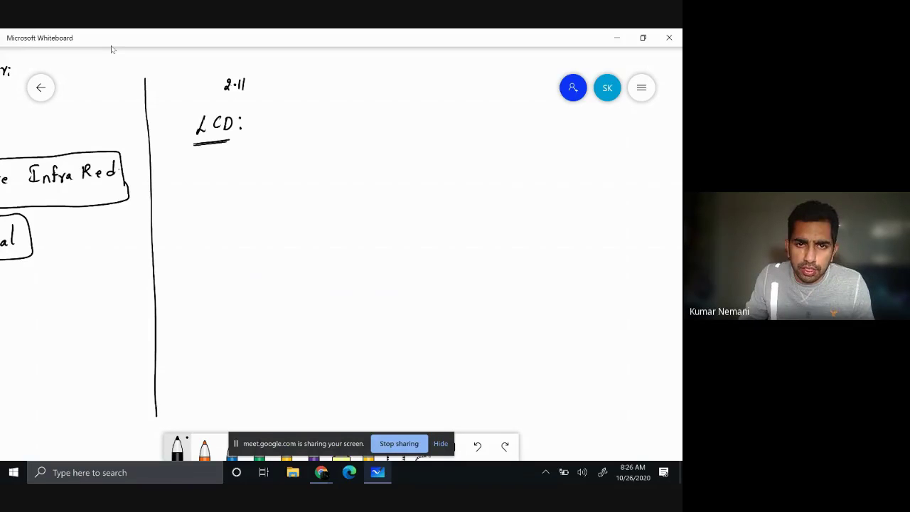
# List 'CRT - TV's', 'LCD' and 'LED TV's' on the right, circling LCD and ticking CRT.
pyautogui.moveTo(532, 126)
pyautogui.mouseDown()
pyautogui.moveTo(531, 138)
pyautogui.moveTo(537, 126)
pyautogui.mouseUp()
pyautogui.moveTo(537, 125); pyautogui.dragTo(542, 135)
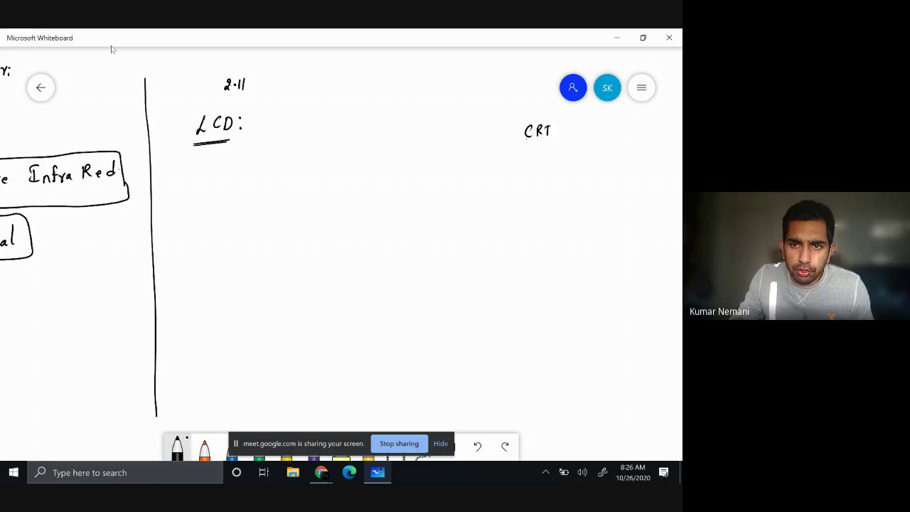
pyautogui.moveTo(580, 123); pyautogui.dragTo(588, 123)
pyautogui.moveTo(584, 123); pyautogui.dragTo(584, 131)
pyautogui.moveTo(588, 123); pyautogui.dragTo(595, 124)
pyautogui.moveTo(599, 125); pyautogui.dragTo(596, 130)
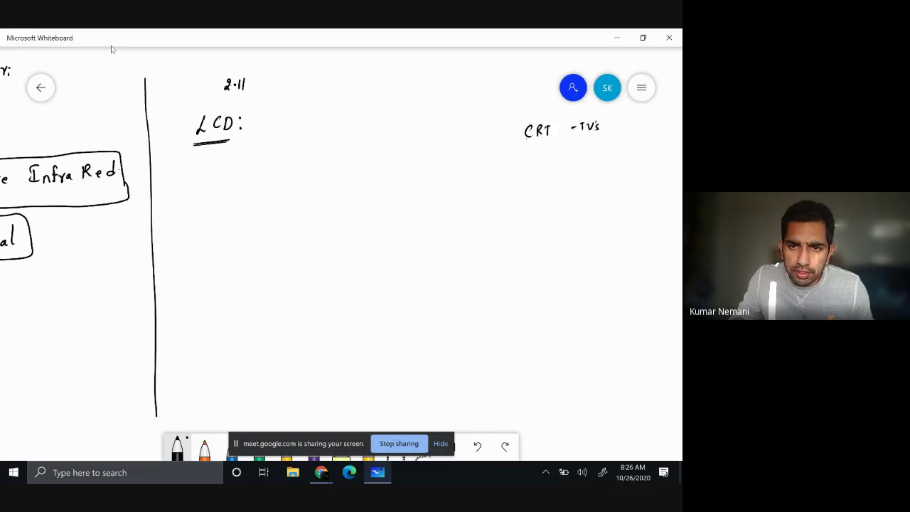
pyautogui.moveTo(525, 152)
pyautogui.mouseDown()
pyautogui.moveTo(542, 164)
pyautogui.moveTo(538, 192)
pyautogui.moveTo(545, 188)
pyautogui.mouseUp()
pyautogui.moveTo(574, 180); pyautogui.dragTo(575, 188)
pyautogui.moveTo(580, 179); pyautogui.dragTo(590, 181)
pyautogui.moveTo(594, 182); pyautogui.dragTo(591, 187)
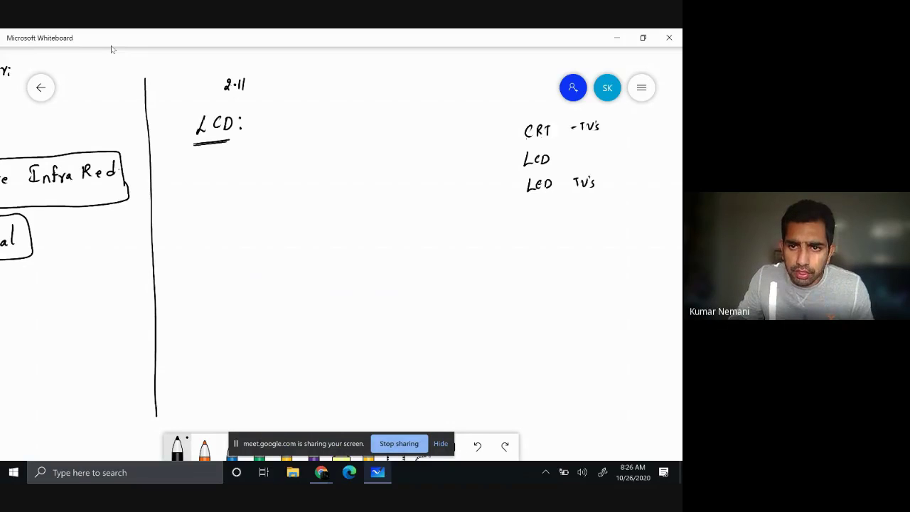
pyautogui.moveTo(527, 173)
pyautogui.mouseDown()
pyautogui.moveTo(546, 143)
pyautogui.moveTo(518, 170)
pyautogui.mouseUp()
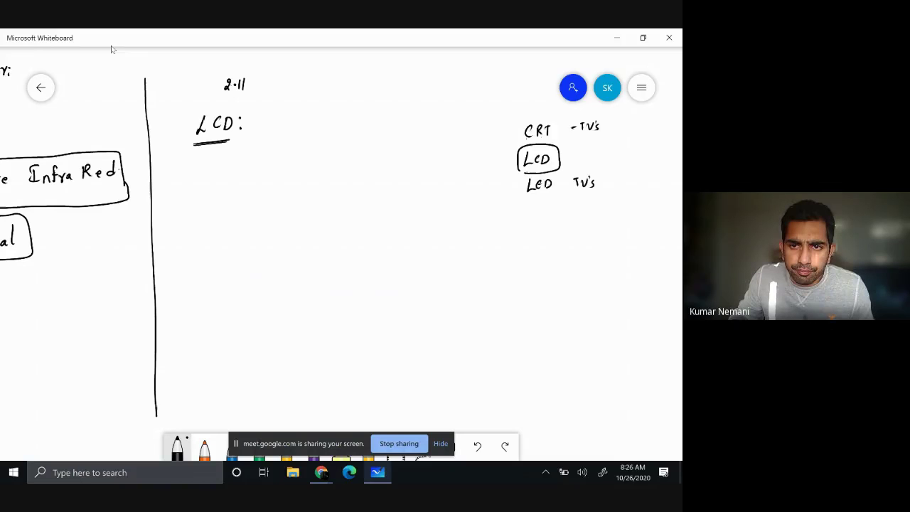
pyautogui.moveTo(533, 117); pyautogui.dragTo(545, 114)
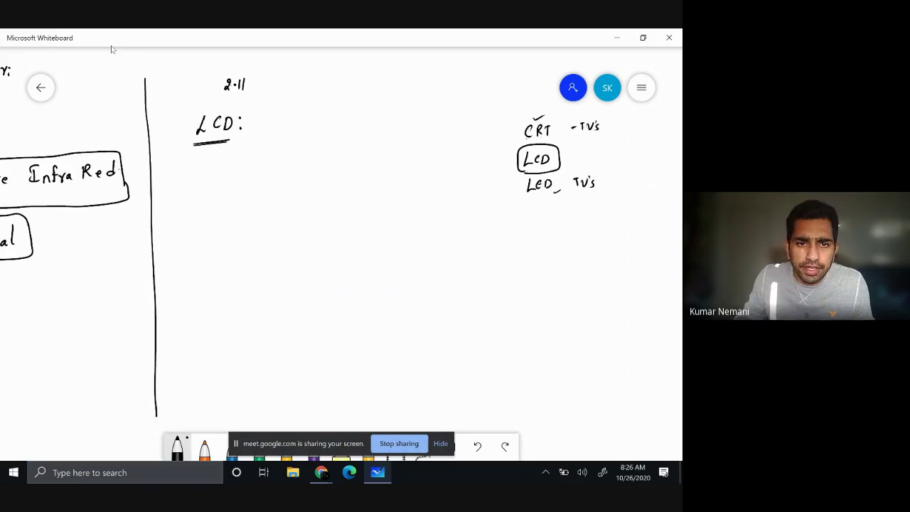
# Write 'Liquid crystal Display' after the LCD: heading.
pyautogui.moveTo(272, 112)
pyautogui.mouseDown()
pyautogui.moveTo(279, 135)
pyautogui.moveTo(293, 140)
pyautogui.moveTo(308, 132)
pyautogui.moveTo(308, 118)
pyautogui.mouseUp()
pyautogui.moveTo(315, 104)
pyautogui.mouseDown()
pyautogui.moveTo(310, 129)
pyautogui.moveTo(362, 131)
pyautogui.moveTo(360, 142)
pyautogui.mouseUp()
pyautogui.moveTo(371, 117); pyautogui.dragTo(366, 130)
pyautogui.moveTo(375, 112); pyautogui.dragTo(378, 118)
pyautogui.moveTo(386, 121); pyautogui.dragTo(409, 125)
pyautogui.moveTo(419, 117); pyautogui.dragTo(436, 134)
pyautogui.moveTo(436, 118); pyautogui.dragTo(446, 121)
pyautogui.moveTo(454, 114); pyautogui.dragTo(454, 140)
# Add the trailing colon, underline the words and circle the LCD: heading.
pyautogui.click(466, 118)
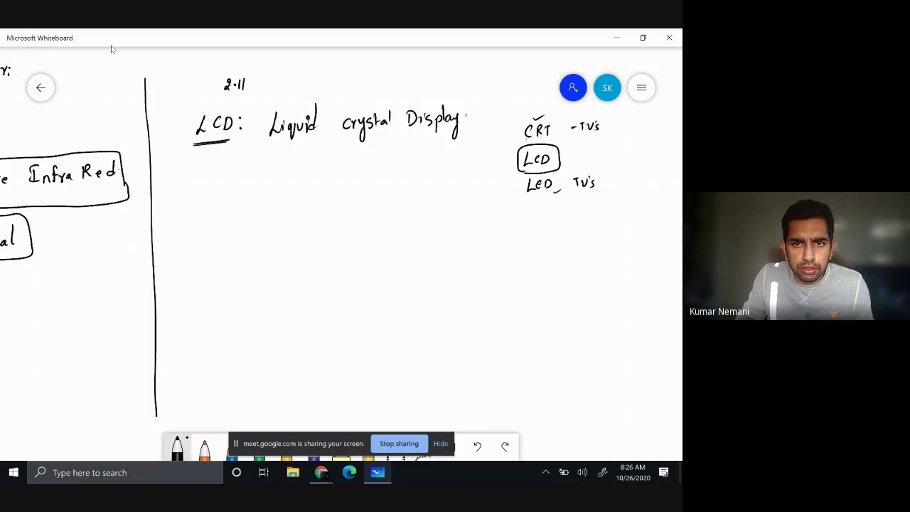
pyautogui.moveTo(269, 150); pyautogui.dragTo(450, 130)
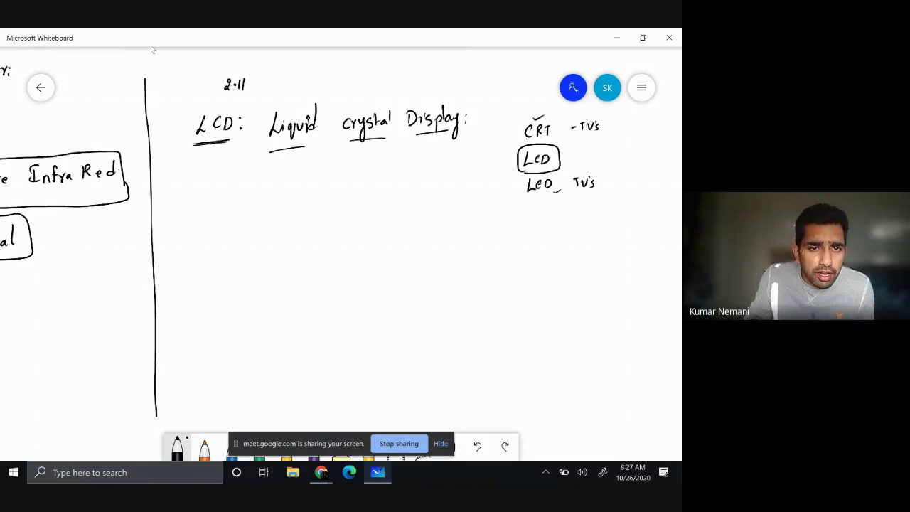
pyautogui.moveTo(201, 107)
pyautogui.mouseDown()
pyautogui.moveTo(182, 138)
pyautogui.moveTo(223, 144)
pyautogui.moveTo(245, 134)
pyautogui.moveTo(243, 112)
pyautogui.moveTo(200, 106)
pyautogui.mouseUp()
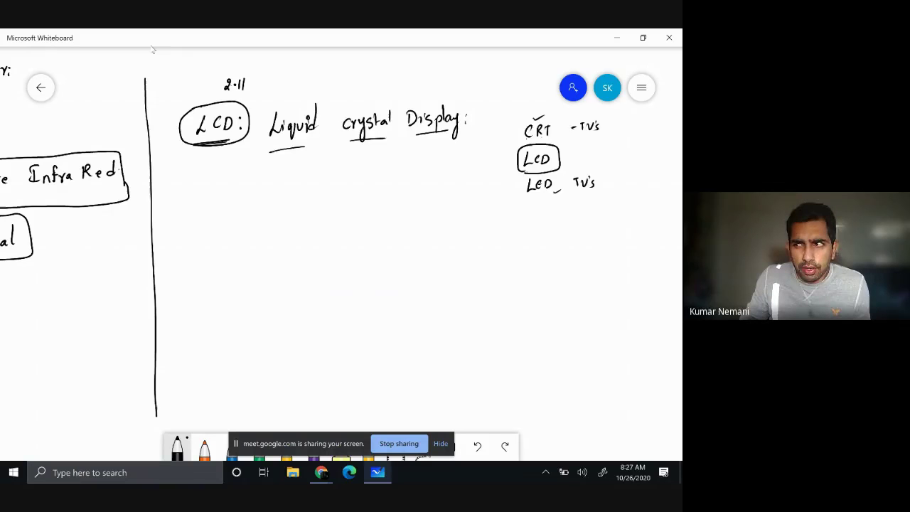
# Handwrite 'Microwave' and 'Calculator' as example devices beneath the LCD: heading.
pyautogui.moveTo(205, 202)
pyautogui.mouseDown()
pyautogui.moveTo(213, 191)
pyautogui.moveTo(225, 199)
pyautogui.moveTo(267, 192)
pyautogui.mouseUp()
pyautogui.moveTo(212, 219)
pyautogui.mouseDown()
pyautogui.moveTo(208, 232)
pyautogui.moveTo(219, 230)
pyautogui.mouseUp()
pyautogui.moveTo(226, 223); pyautogui.dragTo(236, 227)
pyautogui.moveTo(240, 221)
pyautogui.mouseDown()
pyautogui.moveTo(247, 228)
pyautogui.moveTo(249, 220)
pyautogui.mouseUp()
pyautogui.moveTo(254, 226); pyautogui.dragTo(259, 220)
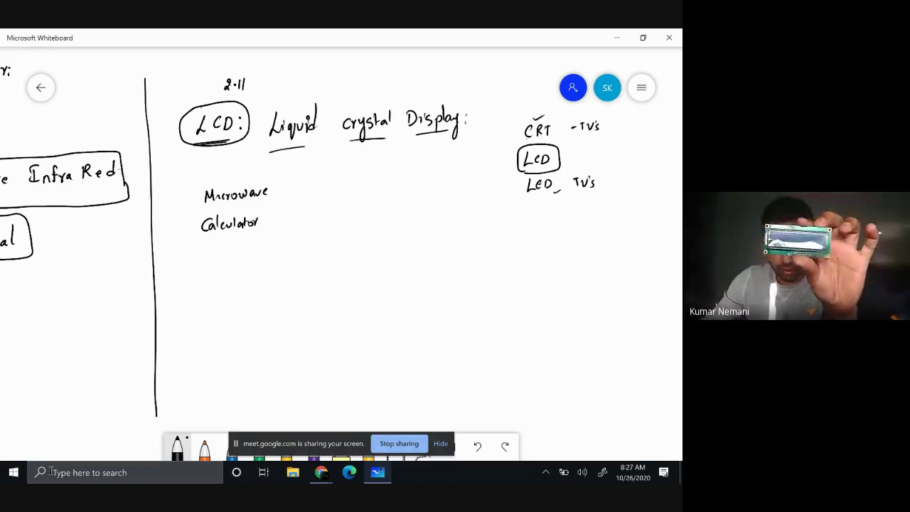
# Switch from the whiteboard through the Google Meet window to the 'Circuit design LCD' tab.
pyautogui.moveTo(318, 474)
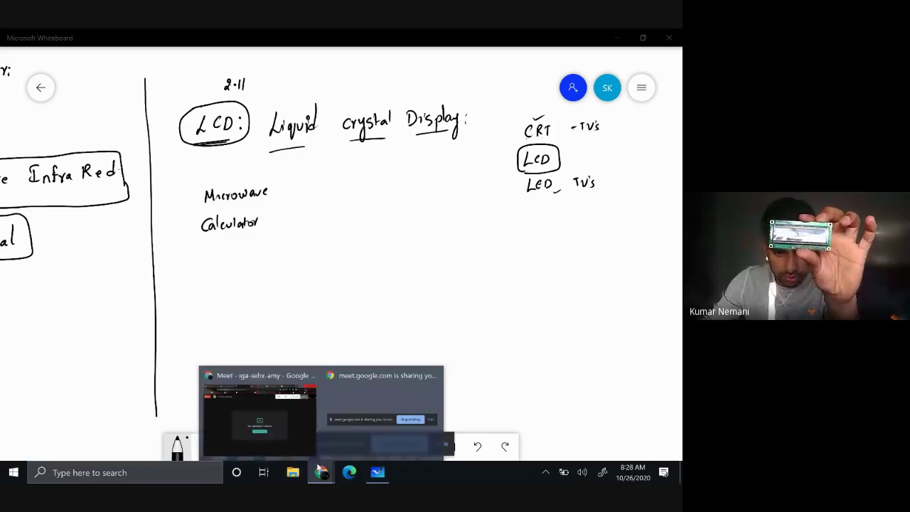
pyautogui.click(293, 434)
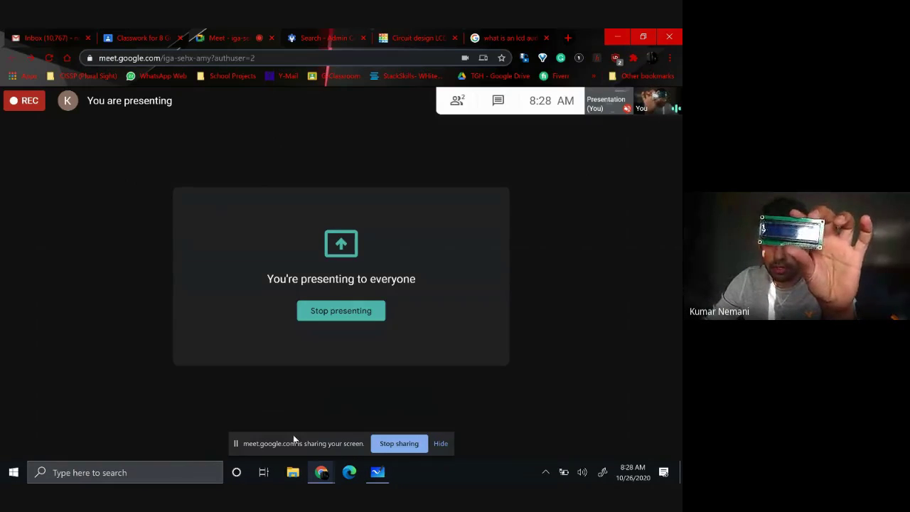
pyautogui.click(382, 475)
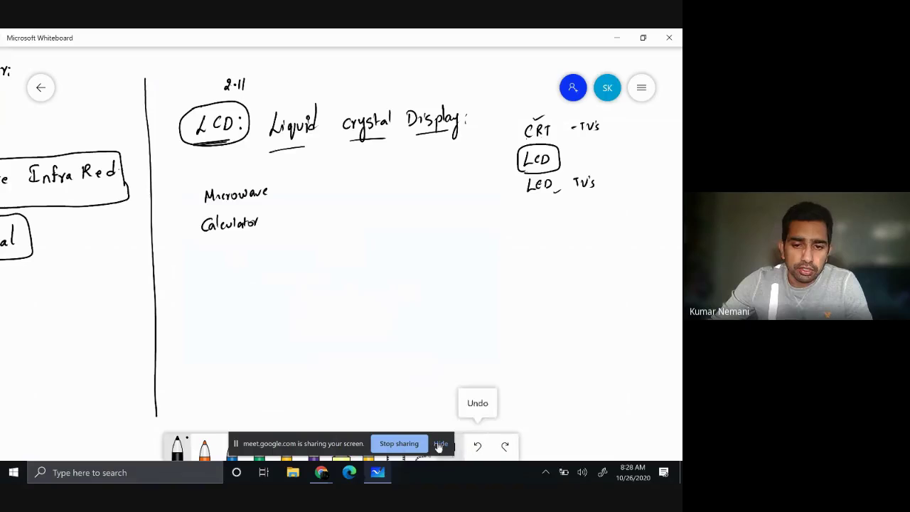
pyautogui.click(321, 472)
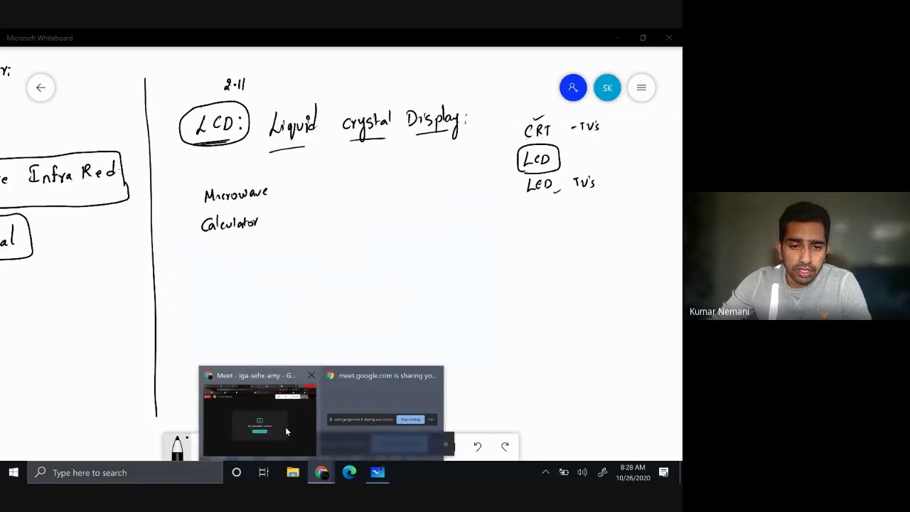
pyautogui.click(285, 426)
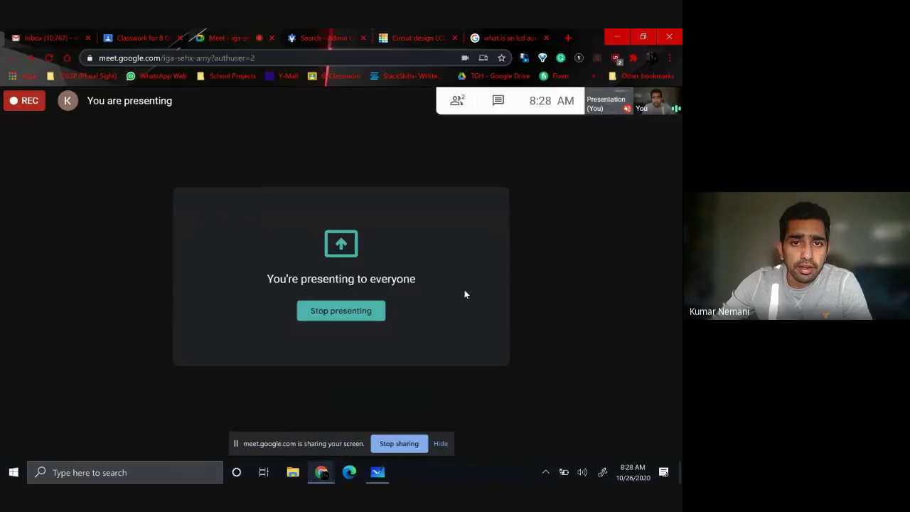
pyautogui.click(424, 39)
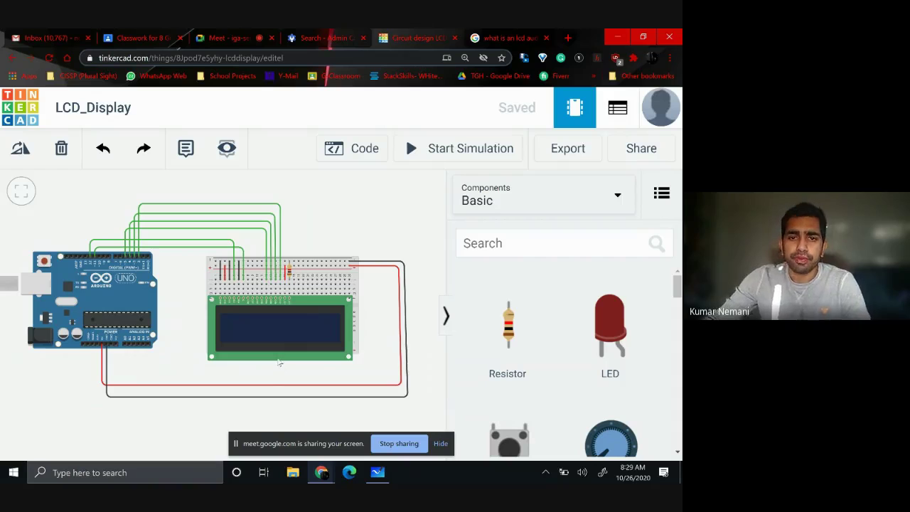
# Open the Code panel showing the LiquidCrystal sketch for LCD_Display.
pyautogui.click(373, 152)
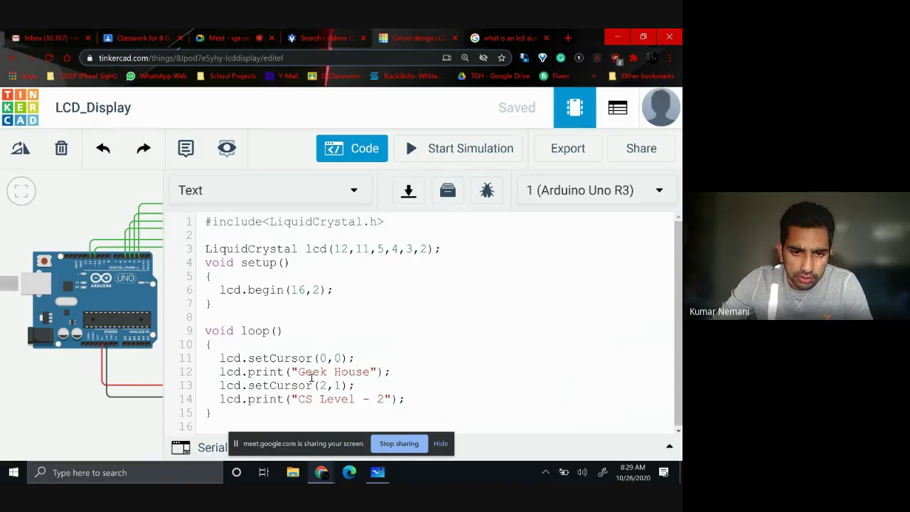
# Hide the sharing bar, close the code, then start and stop the simulation.
pyautogui.click(441, 442)
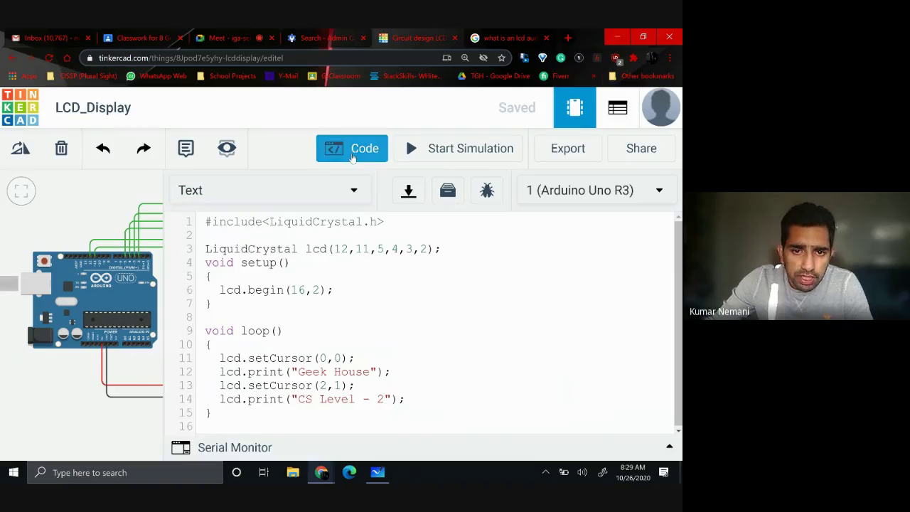
pyautogui.click(353, 156)
pyautogui.click(412, 148)
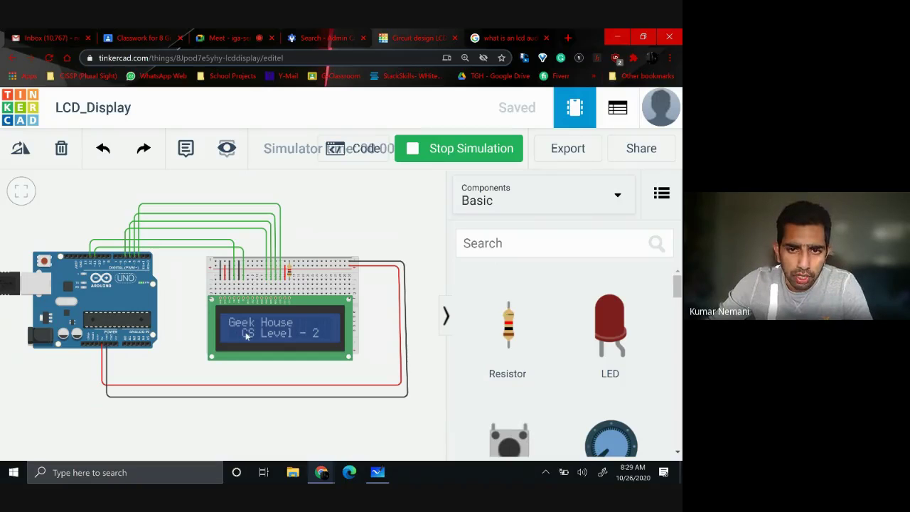
pyautogui.click(449, 154)
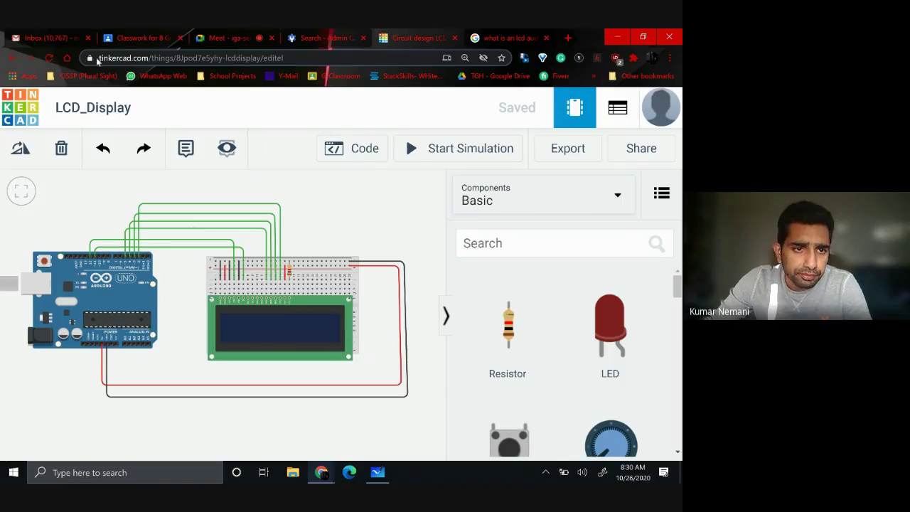
# Open the Tinkercad dashboard in a new tab and create the new circuit 'Mighty Stantia'.
pyautogui.rightClick(17, 104)
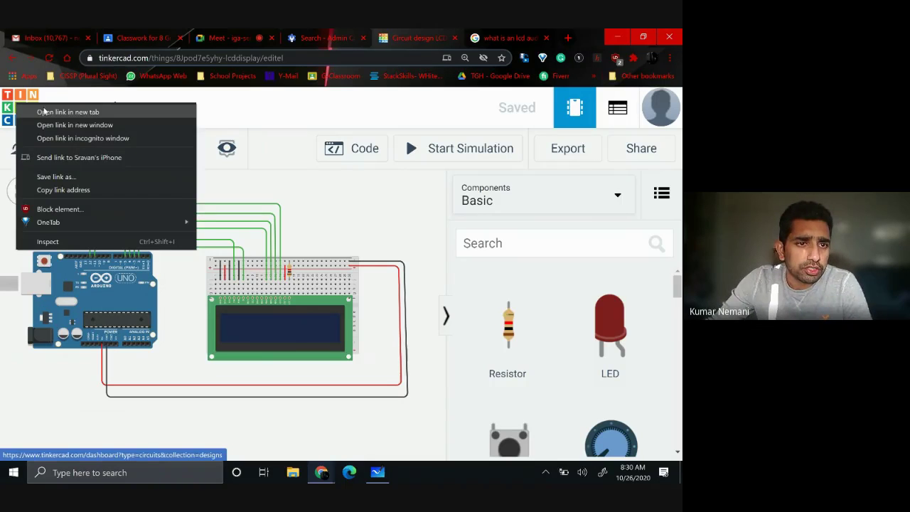
pyautogui.click(44, 111)
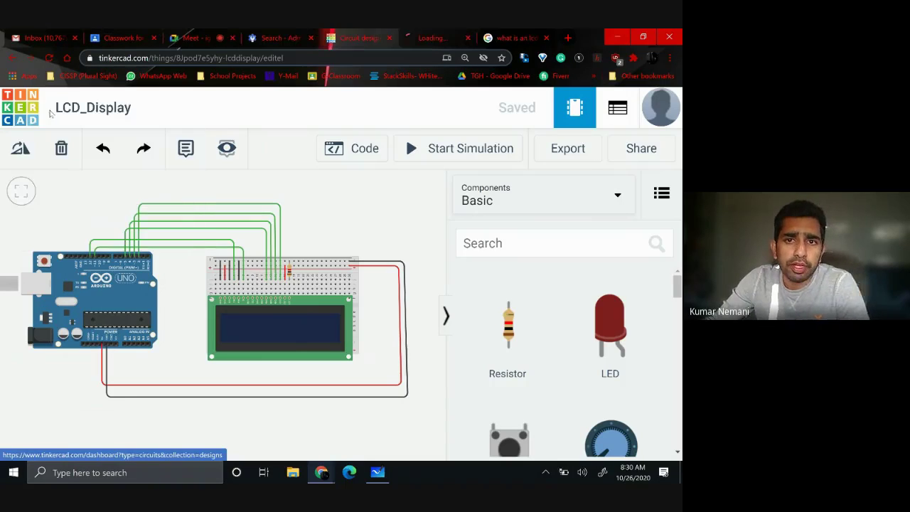
pyautogui.click(443, 39)
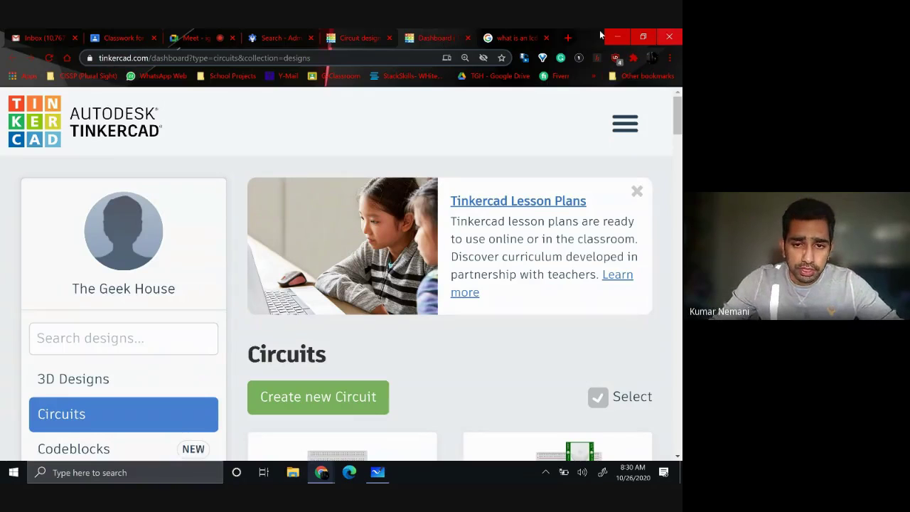
pyautogui.scroll(-4, 374, 226)
pyautogui.click(373, 225)
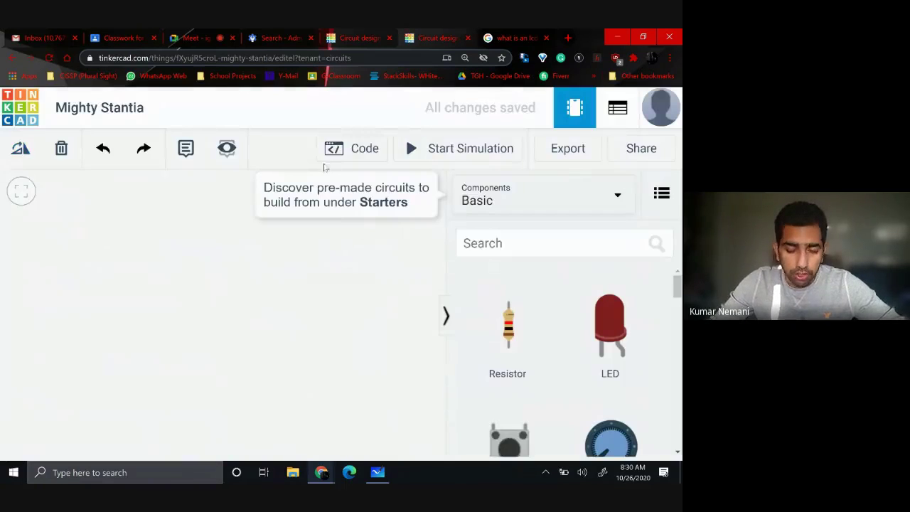
# Rename the design from 'Mighty Stantia' to 'LCD_' followed by the maker's name.
pyautogui.click(110, 109)
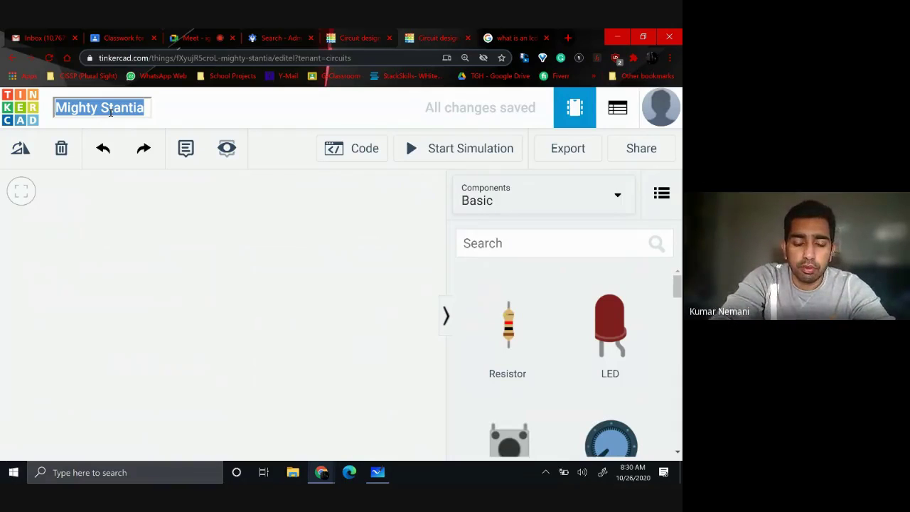
pyautogui.write('LCD')
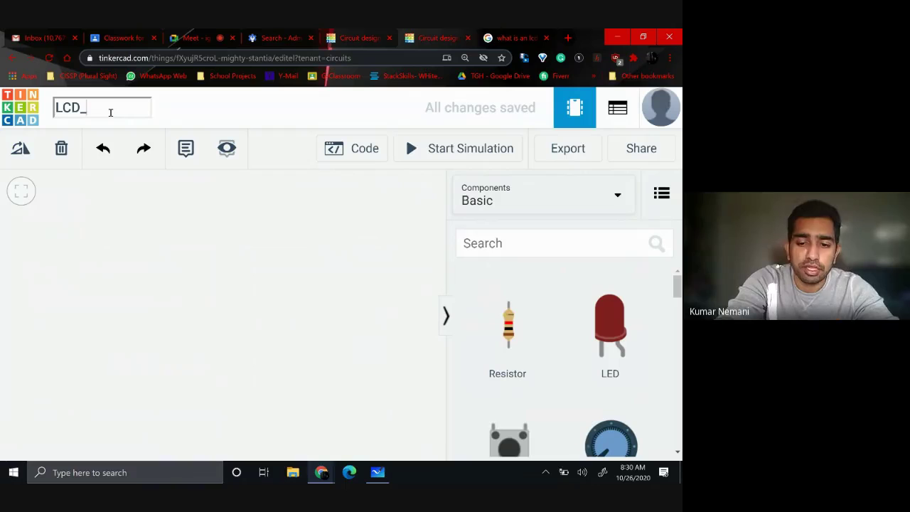
pyautogui.write('_K')
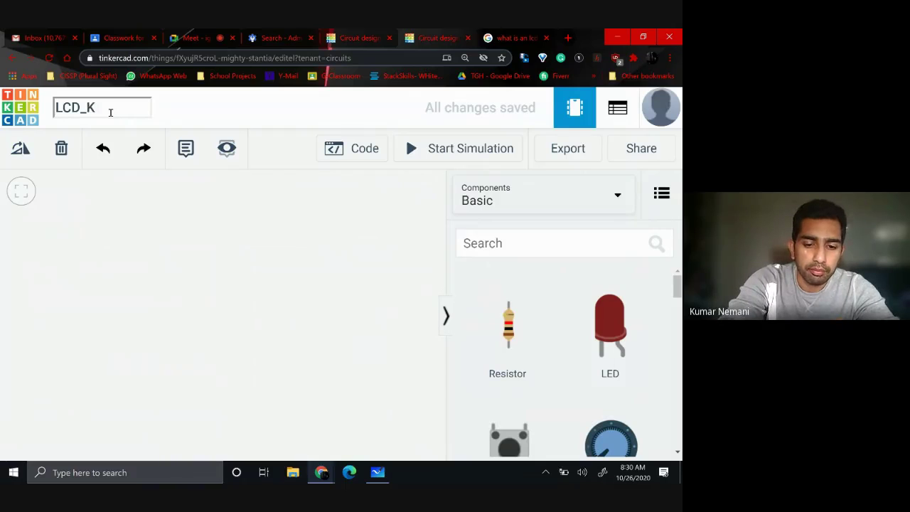
pyautogui.write('umar')
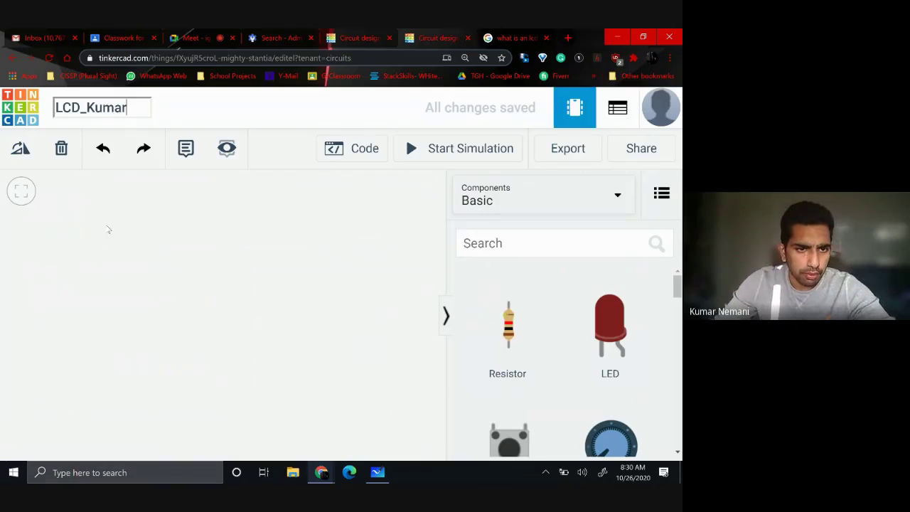
pyautogui.click(108, 230)
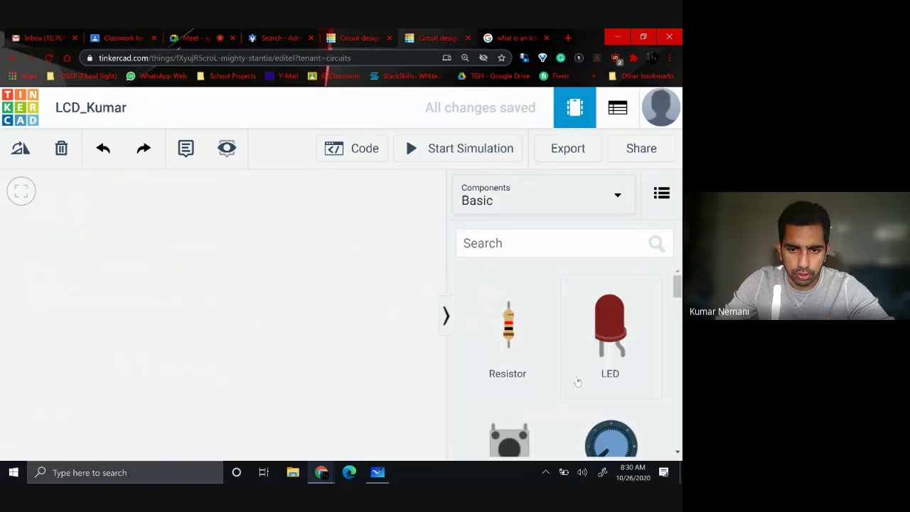
# Drag an Arduino Uno R3 onto the canvas and drop a Breadboard Small to its right.
pyautogui.scroll(-7, 577, 382)
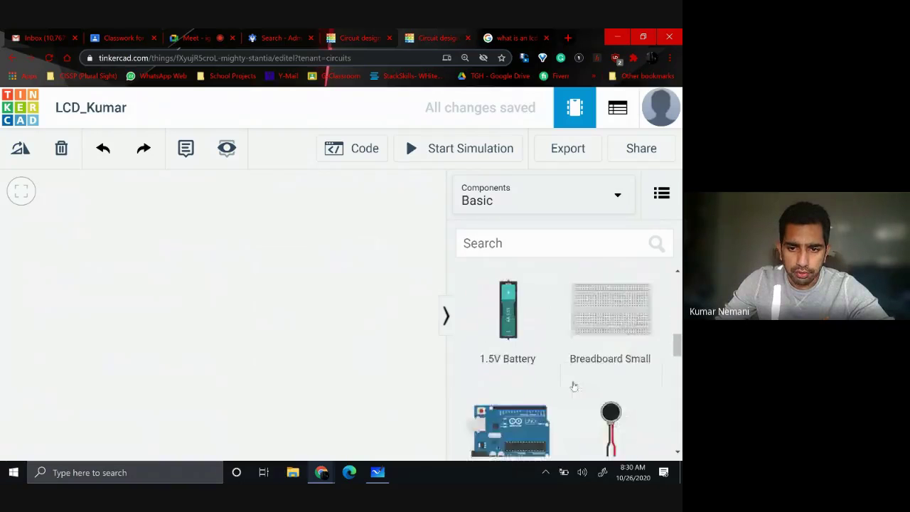
pyautogui.scroll(-2, 574, 386)
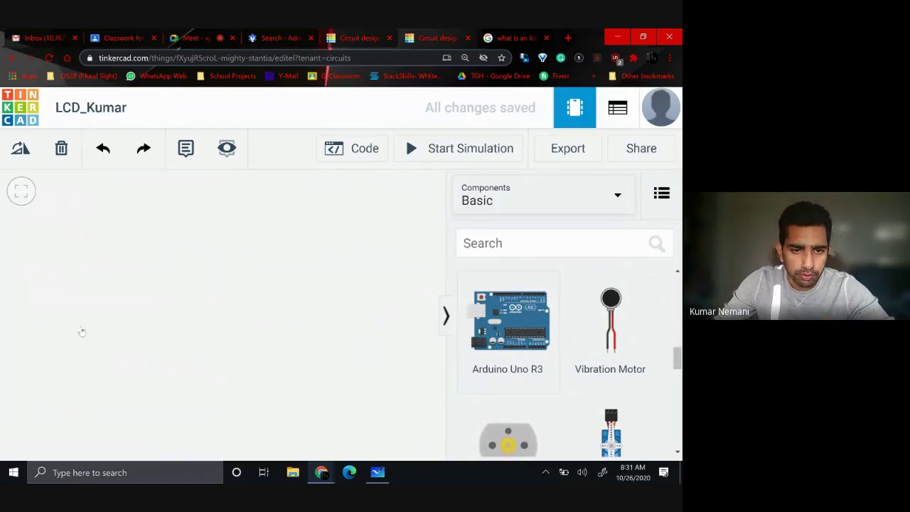
pyautogui.moveTo(81, 331); pyautogui.dragTo(129, 350)
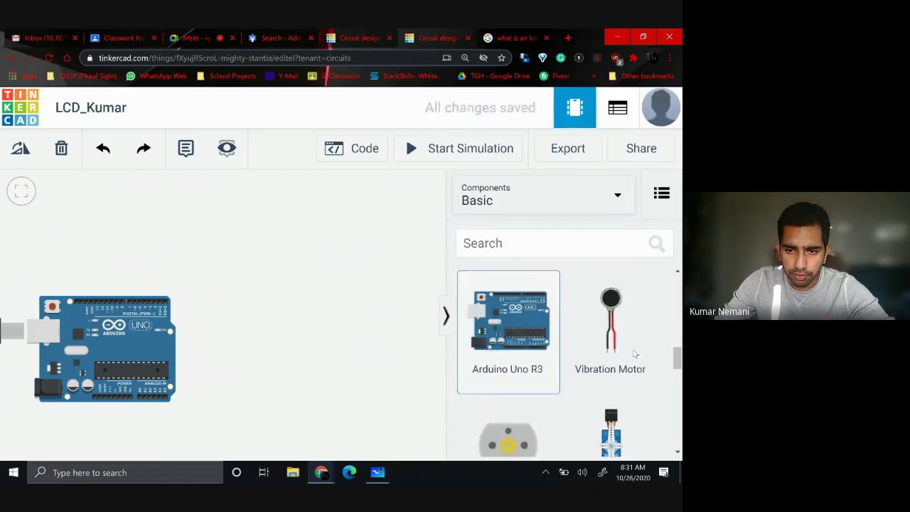
pyautogui.scroll(5, 635, 353)
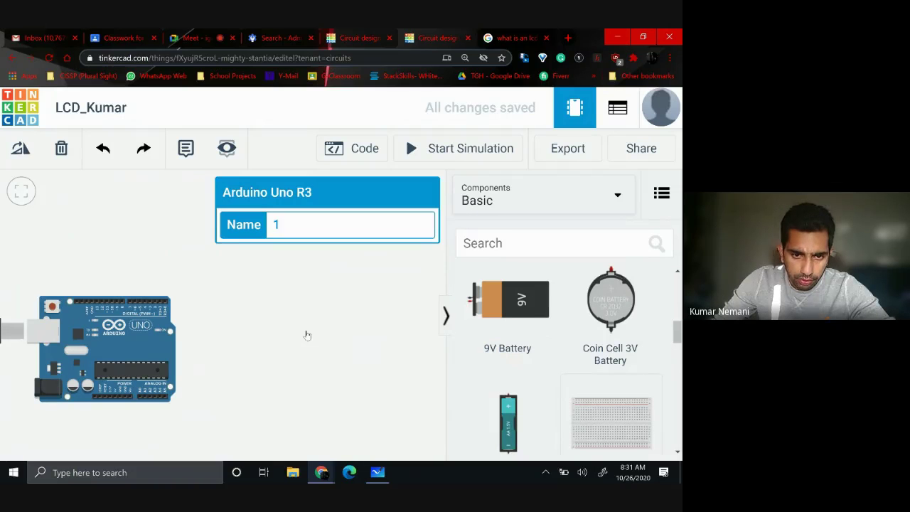
pyautogui.click(318, 355)
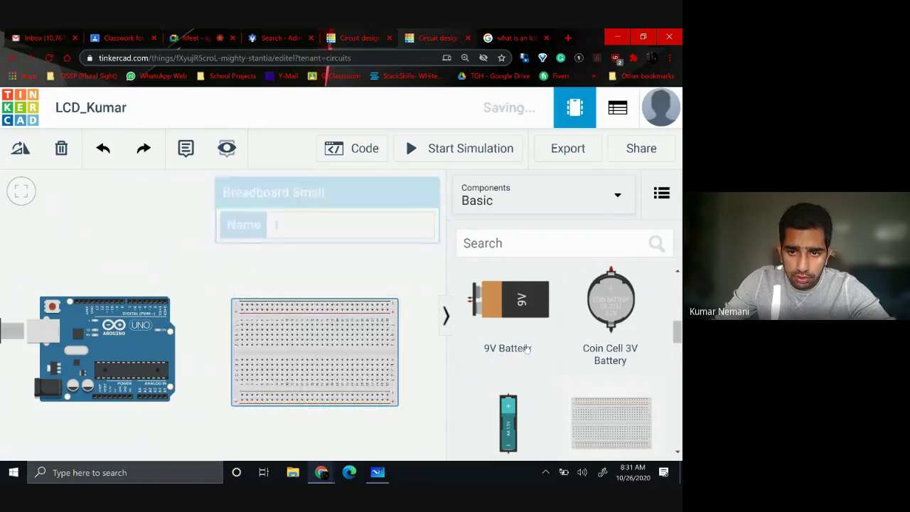
pyautogui.click(511, 248)
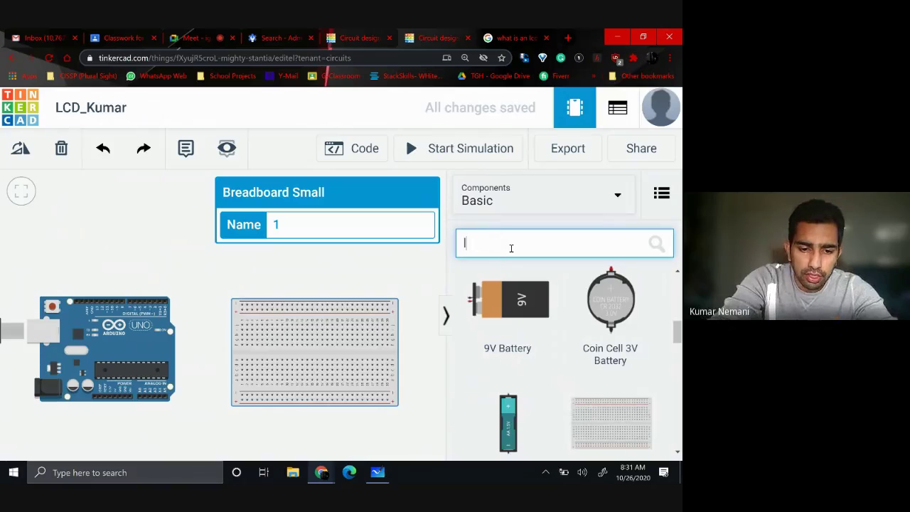
# Search the components for 'lcd' and drag an LCD 16 x 2 onto the canvas.
pyautogui.write('lcd')
pyautogui.press('Down')
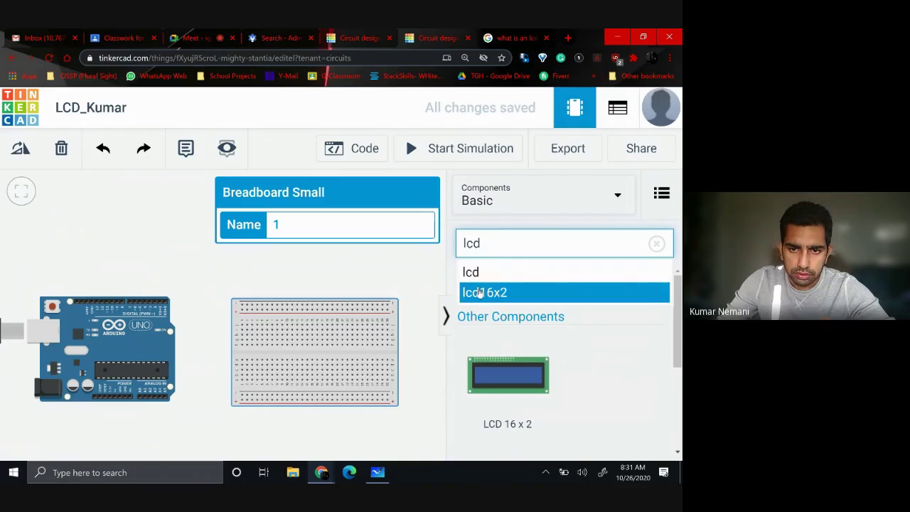
pyautogui.click(480, 293)
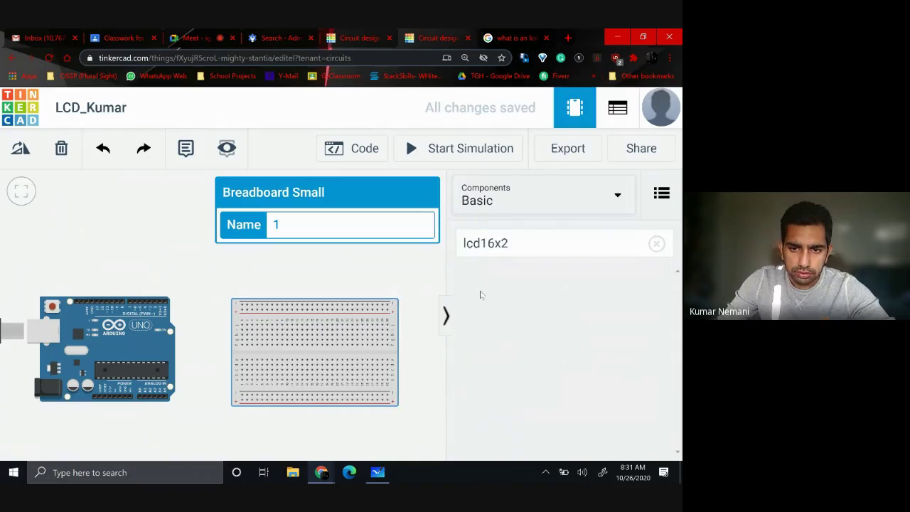
pyautogui.click(530, 246)
pyautogui.press('BackSpace')
pyautogui.press('BackSpace')
pyautogui.press('BackSpace')
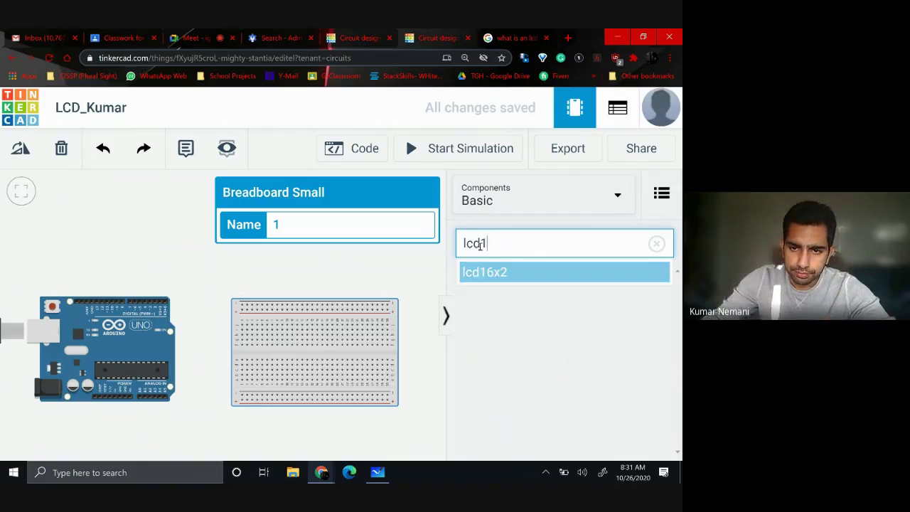
pyautogui.press('BackSpace')
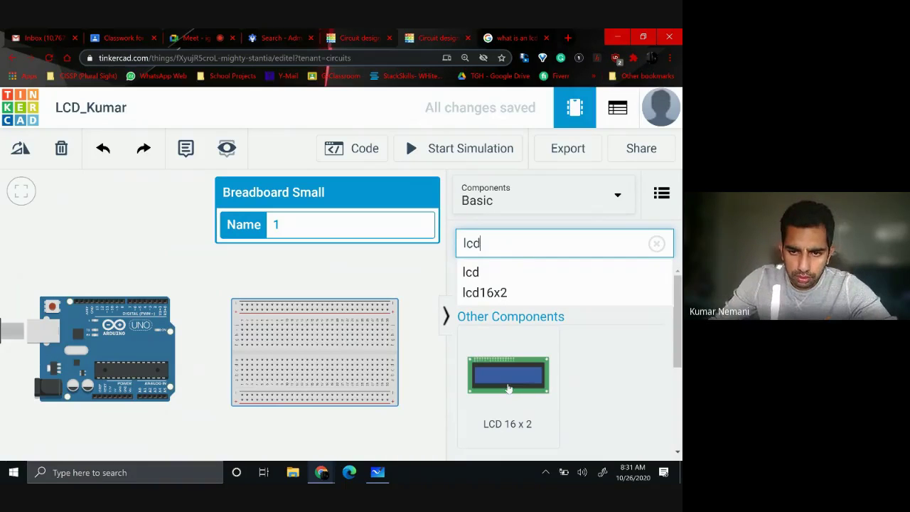
pyautogui.moveTo(507, 388); pyautogui.dragTo(307, 232)
# Seat the LCD on the breadboard's lower half with its pins aligned to the holes.
pyautogui.scroll(3, 255, 387)
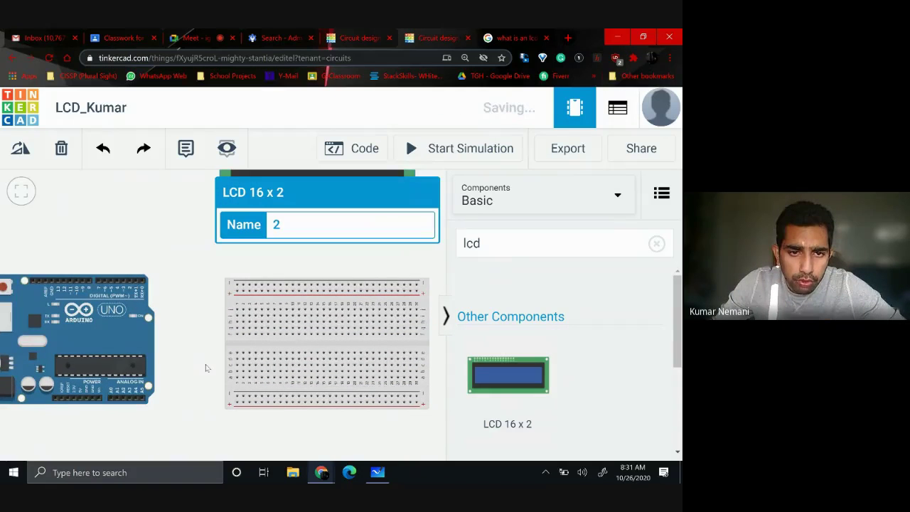
pyautogui.click(147, 344)
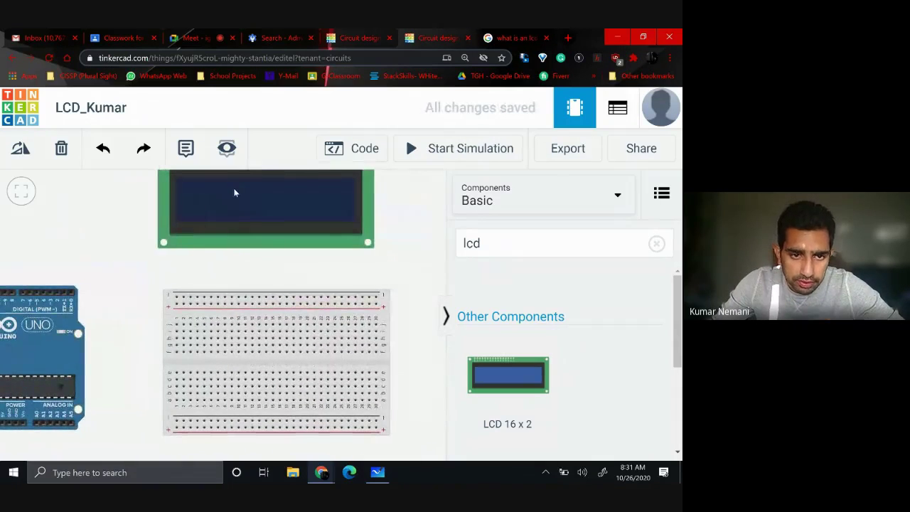
pyautogui.moveTo(234, 192); pyautogui.dragTo(243, 422)
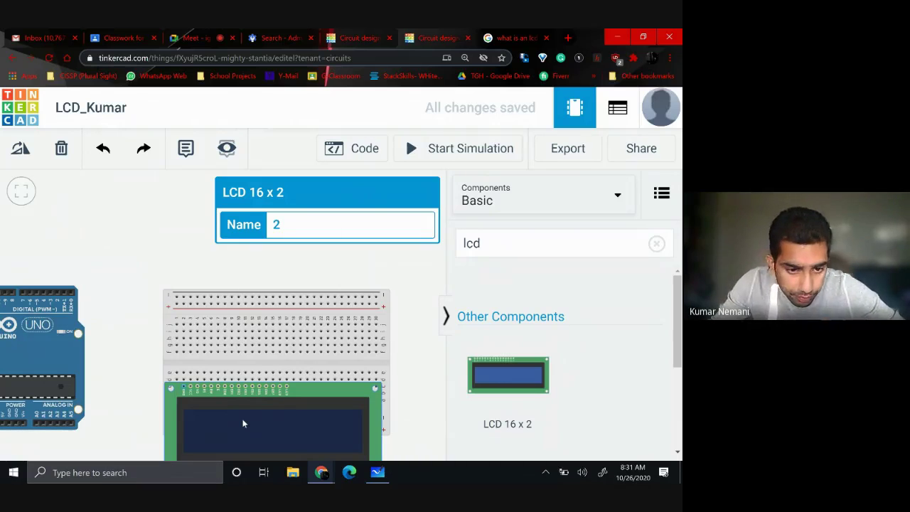
pyautogui.moveTo(244, 425); pyautogui.dragTo(248, 381)
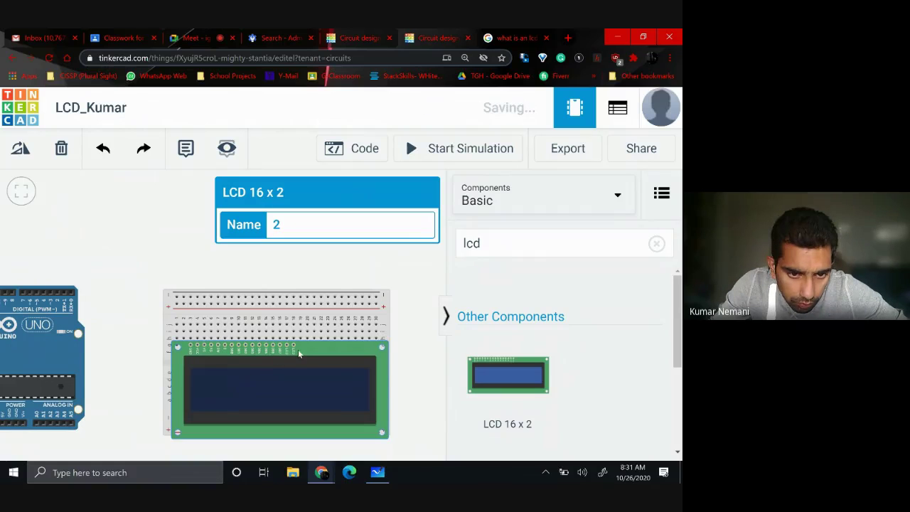
pyautogui.moveTo(298, 349)
pyautogui.mouseDown()
pyautogui.moveTo(282, 353)
pyautogui.moveTo(299, 357)
pyautogui.mouseUp()
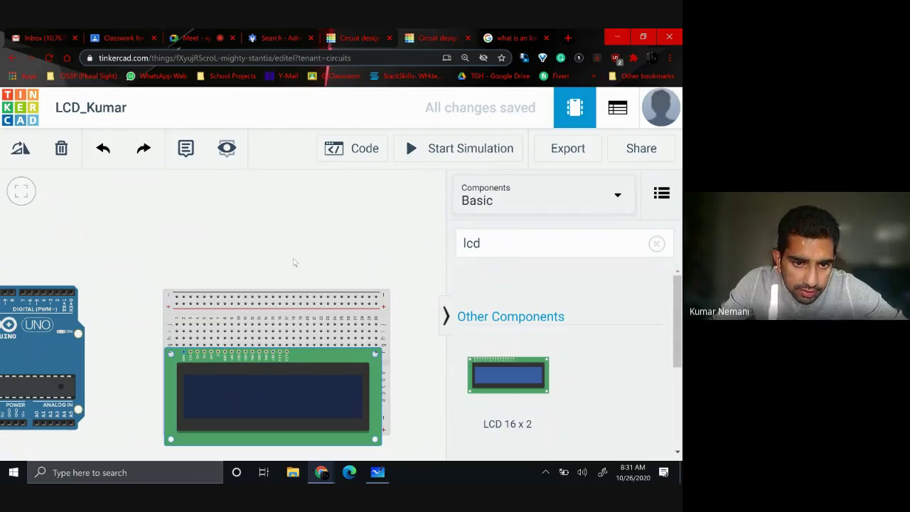
pyautogui.scroll(2, 130, 390)
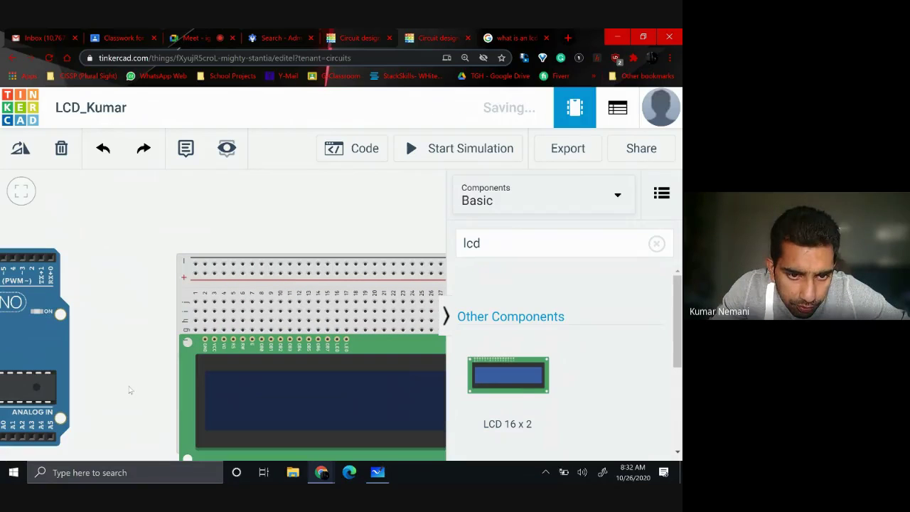
pyautogui.scroll(1, 148, 375)
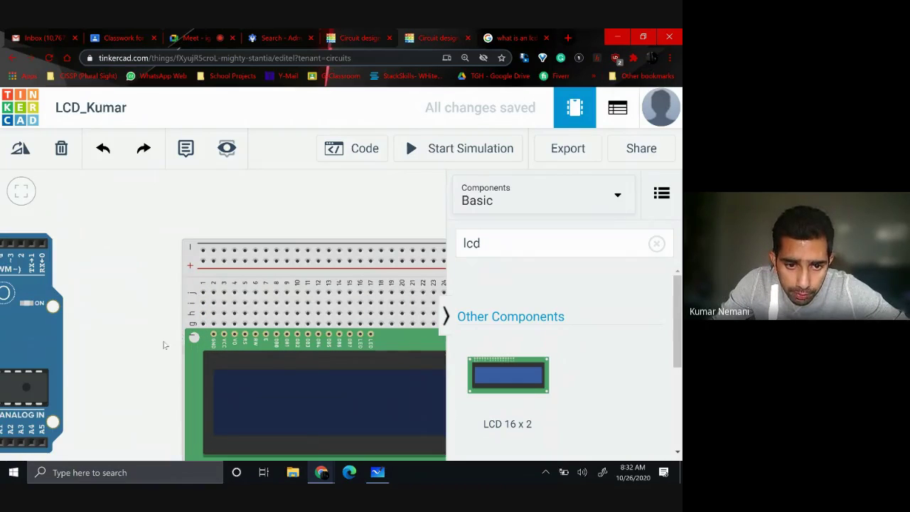
pyautogui.scroll(-6, 163, 346)
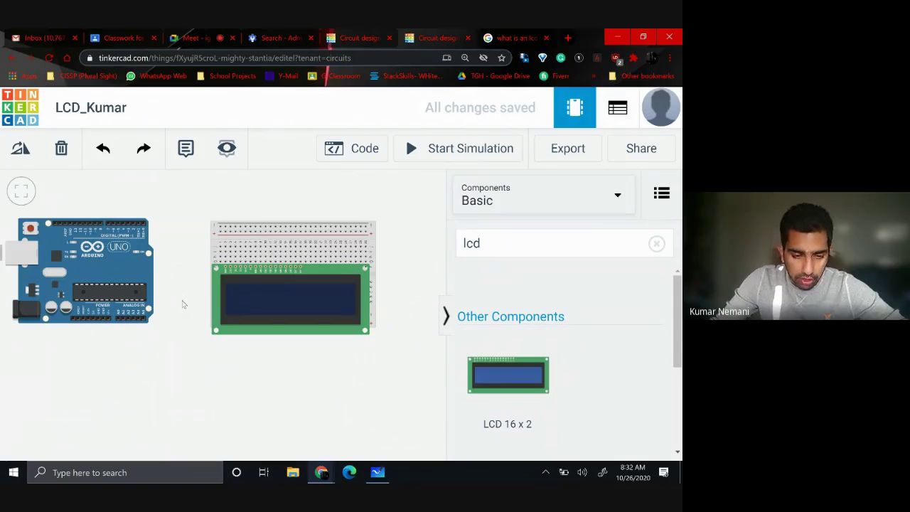
# Route a wire from the Arduino 5V pin to the breadboard's top power rail and colour it red.
pyautogui.moveTo(189, 376); pyautogui.dragTo(167, 369)
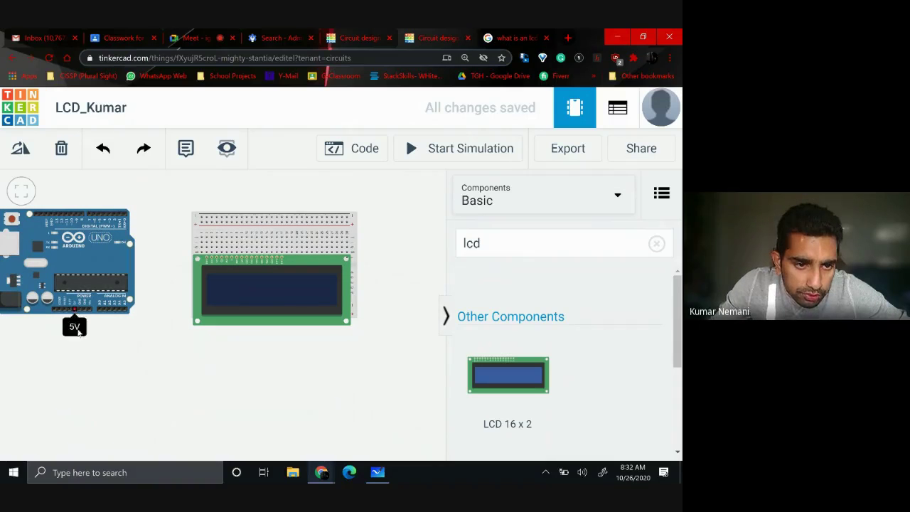
pyautogui.click(76, 312)
pyautogui.click(74, 408)
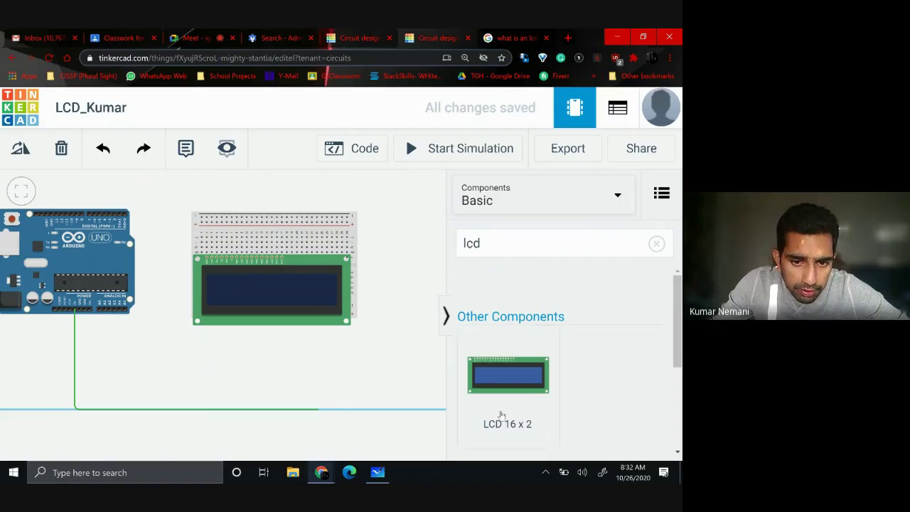
pyautogui.click(393, 413)
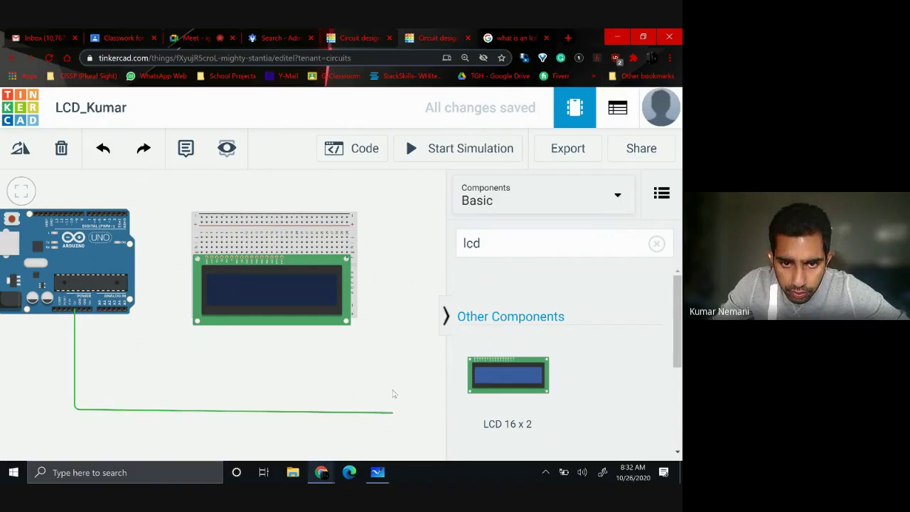
pyautogui.click(392, 223)
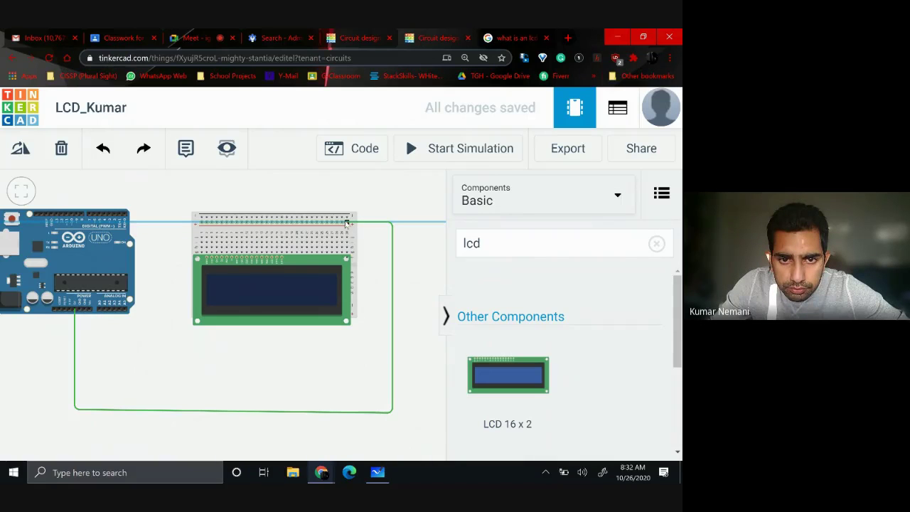
pyautogui.click(348, 223)
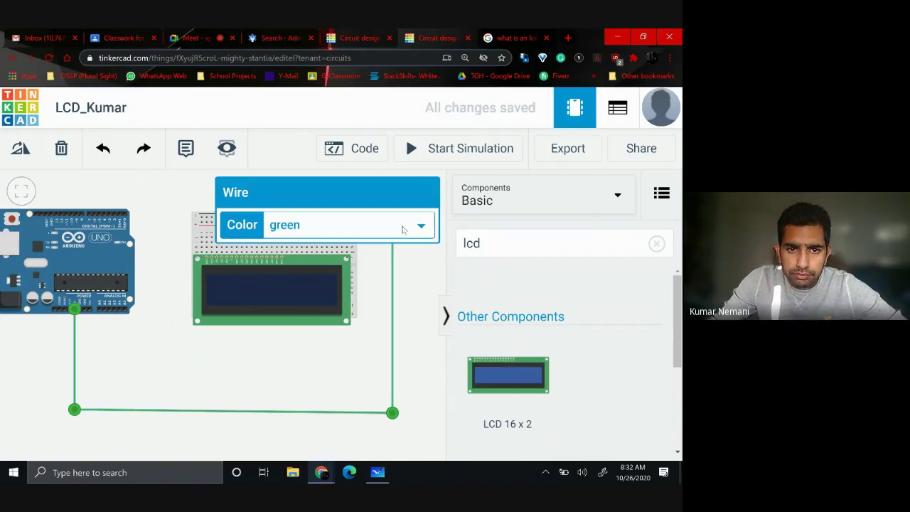
pyautogui.click(402, 226)
pyautogui.click(318, 270)
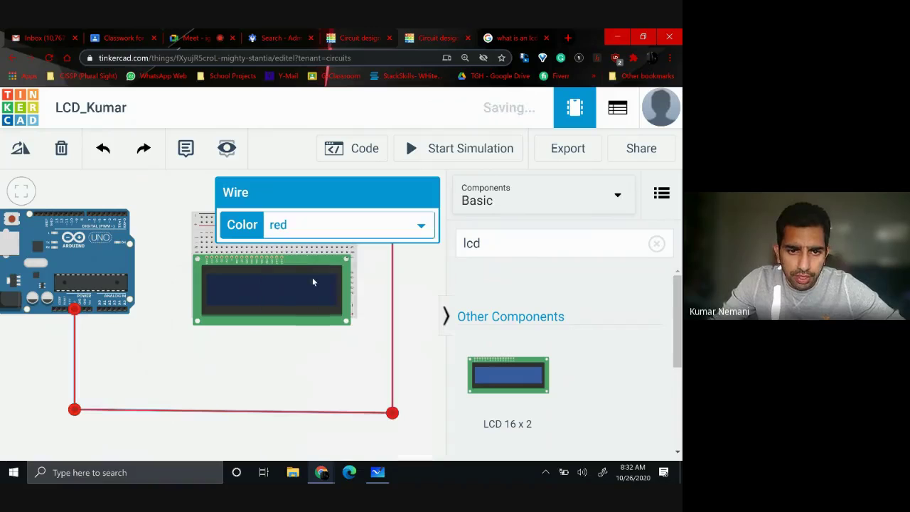
pyautogui.click(241, 380)
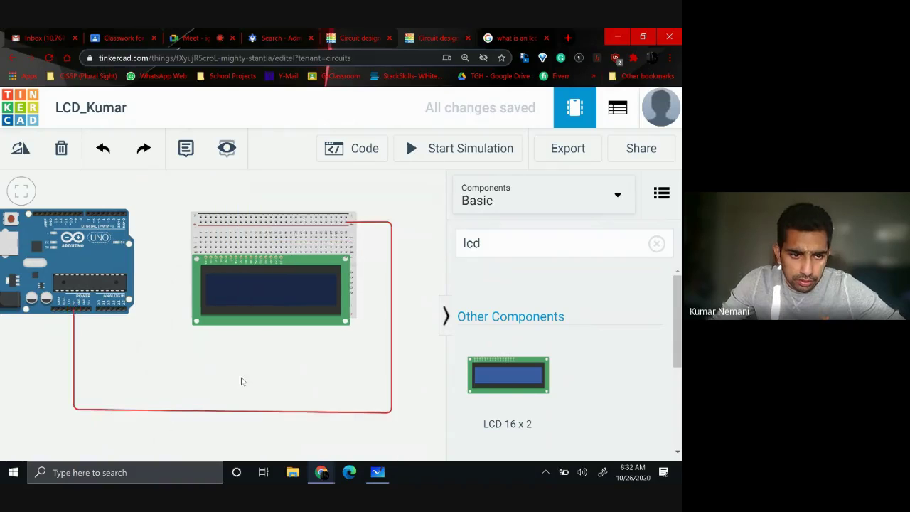
# Route a wire from Arduino GND to the top rail and recolour it black.
pyautogui.click(78, 312)
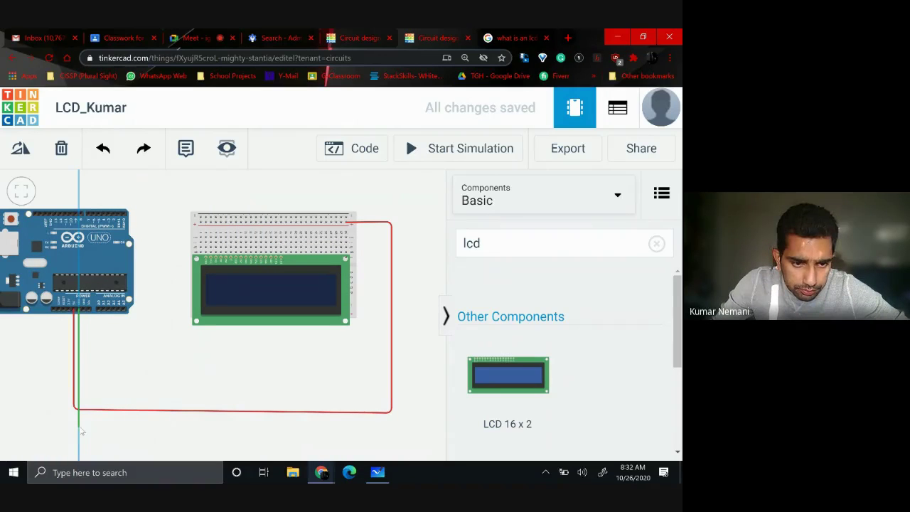
pyautogui.click(79, 425)
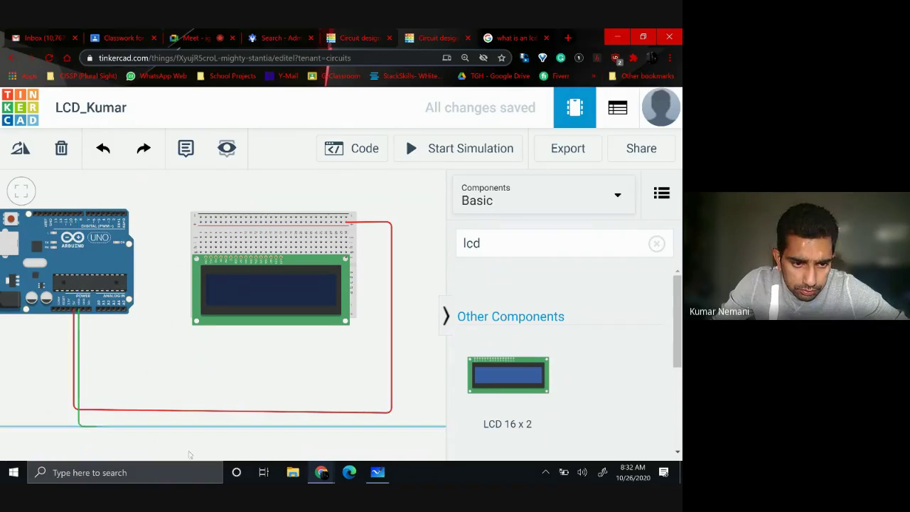
pyautogui.click(402, 427)
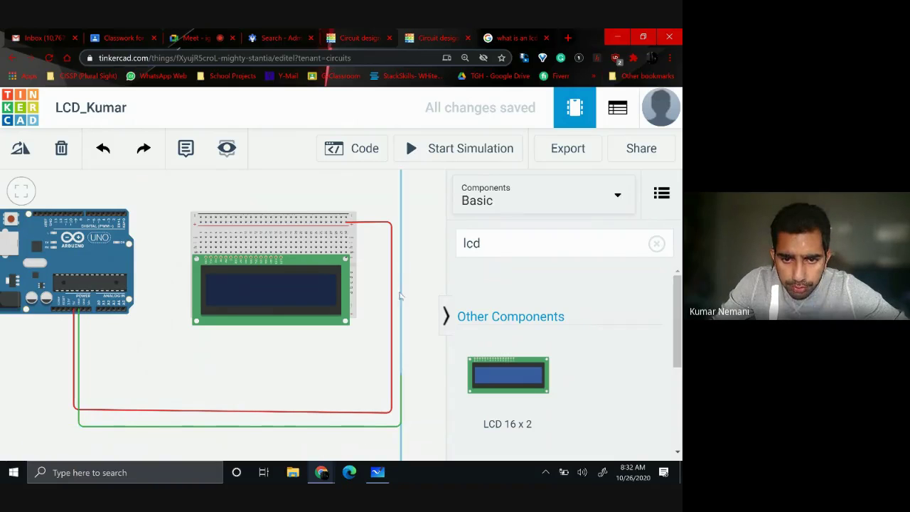
pyautogui.click(401, 213)
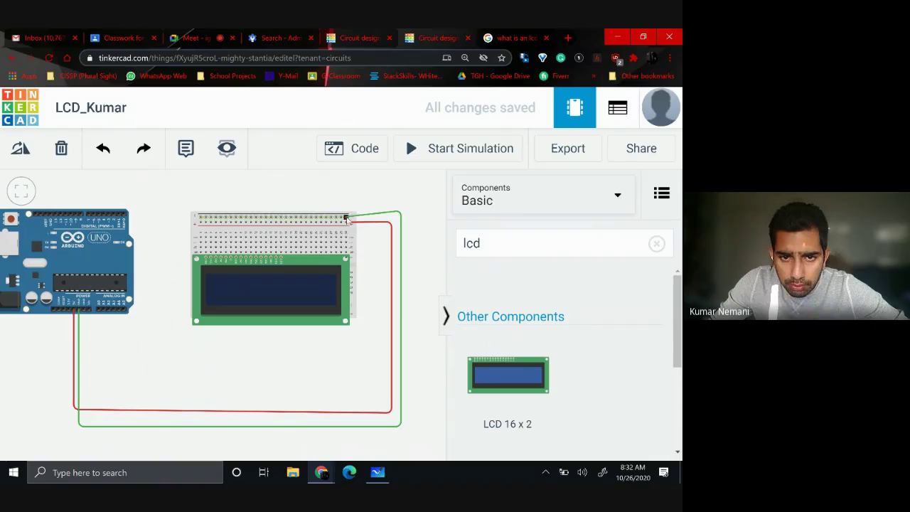
pyautogui.click(346, 218)
pyautogui.click(430, 278)
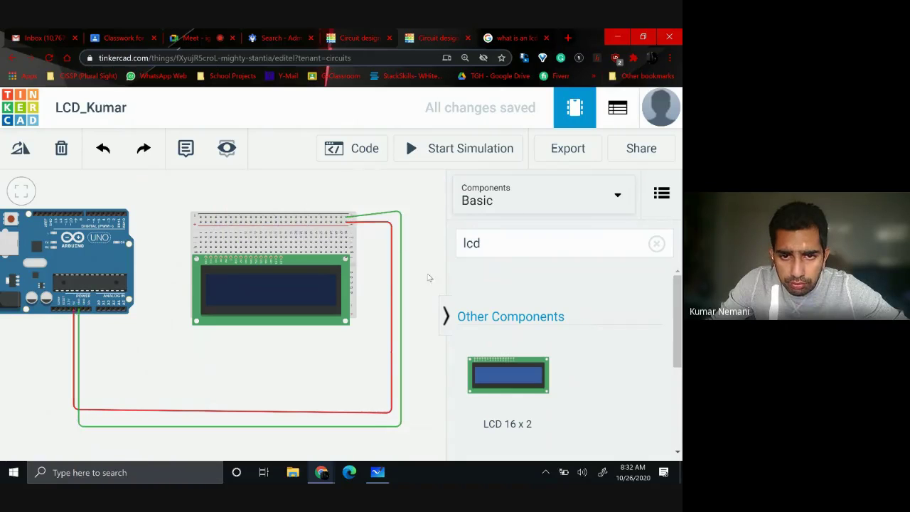
pyautogui.click(403, 224)
pyautogui.click(422, 226)
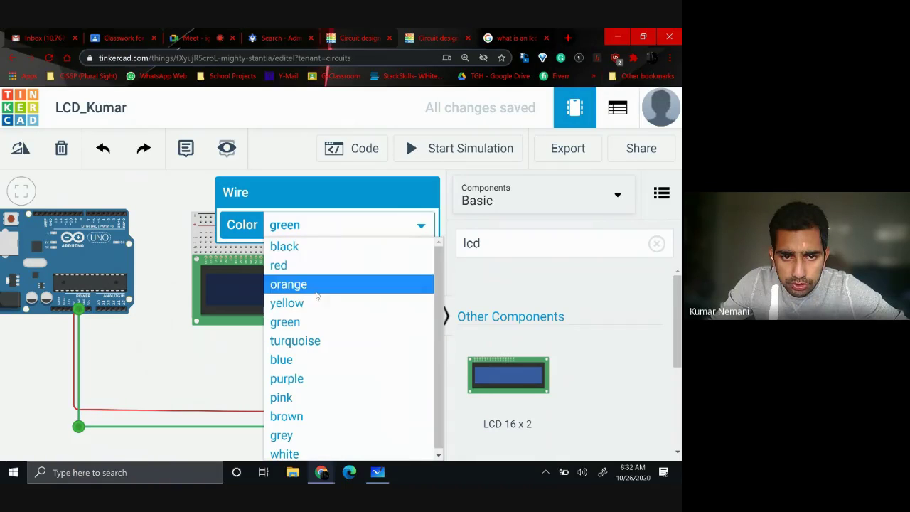
pyautogui.click(296, 246)
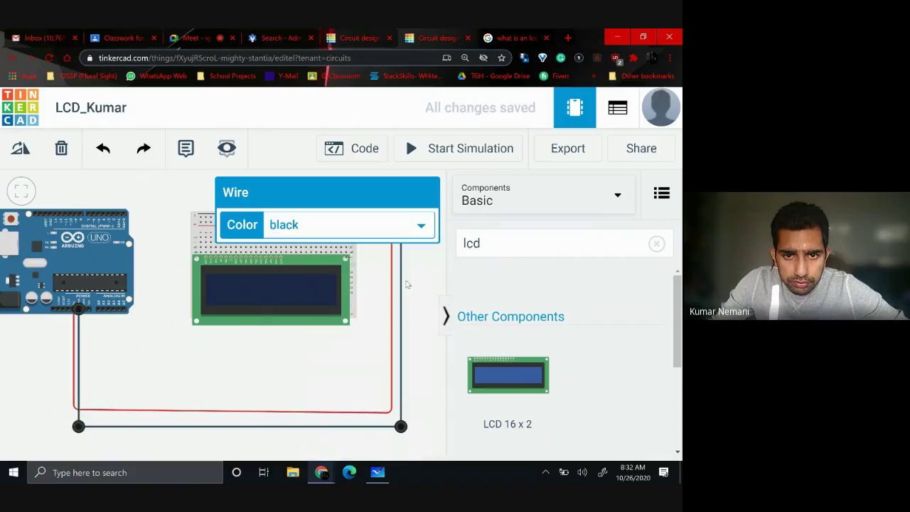
pyautogui.click(419, 256)
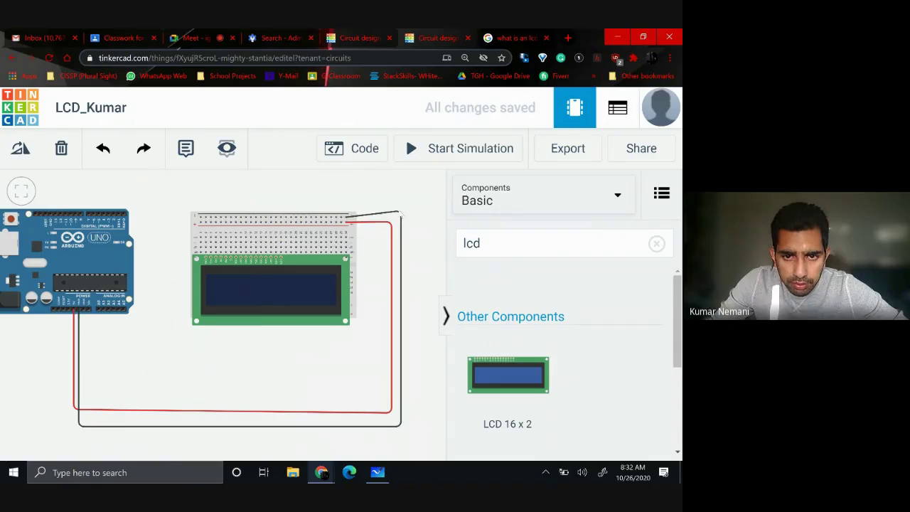
pyautogui.click(399, 214)
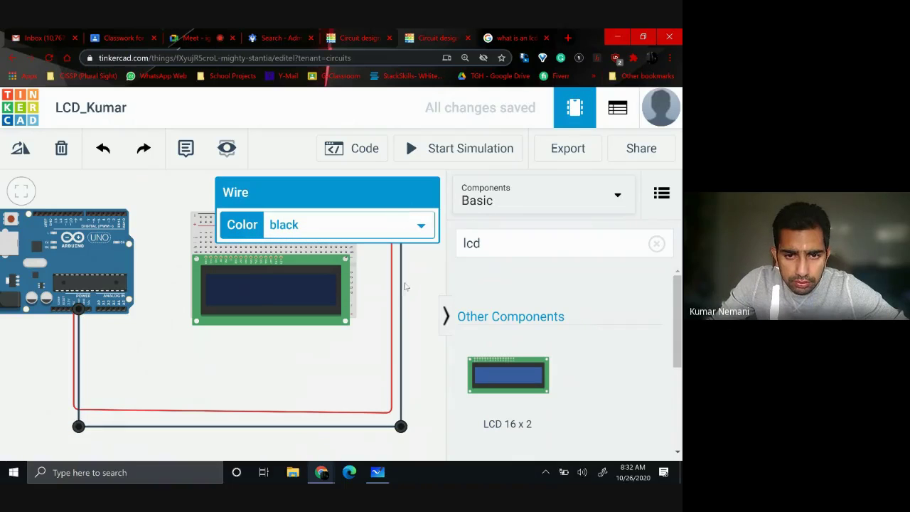
pyautogui.click(408, 283)
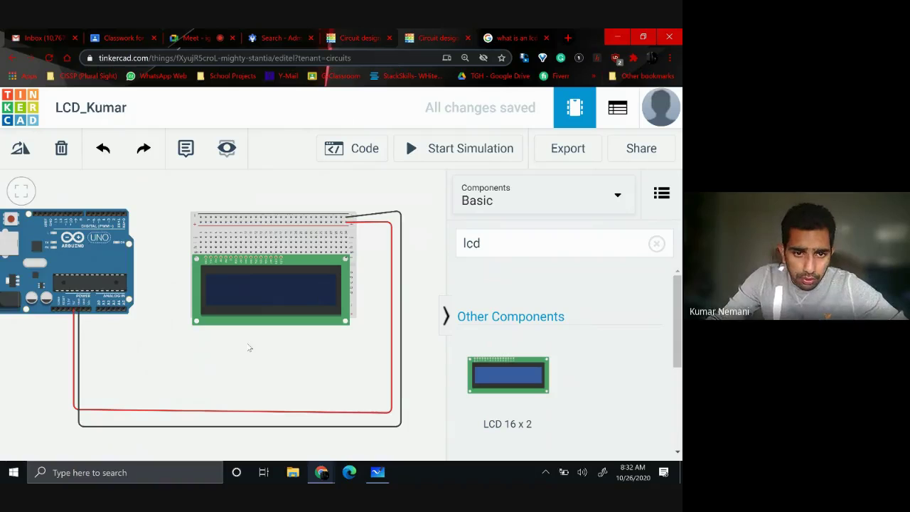
pyautogui.scroll(5, 250, 347)
pyautogui.scroll(2, 290, 431)
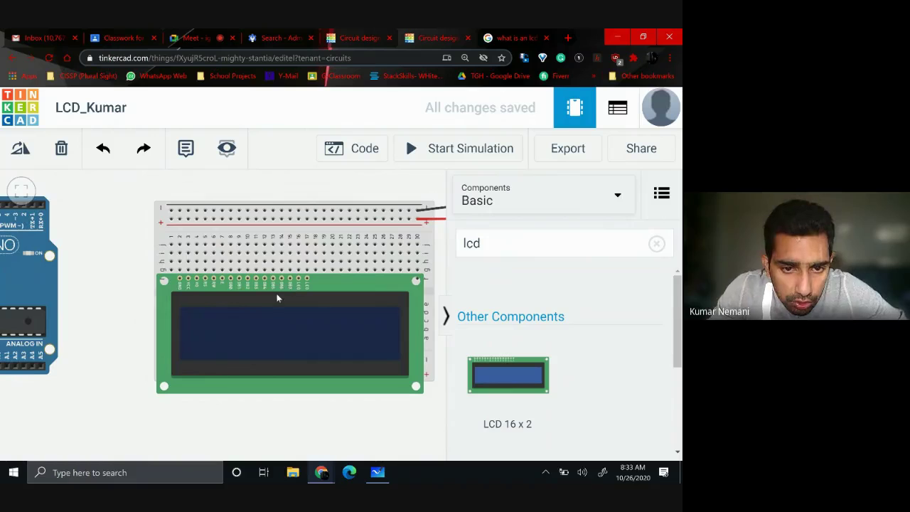
pyautogui.scroll(1, 295, 311)
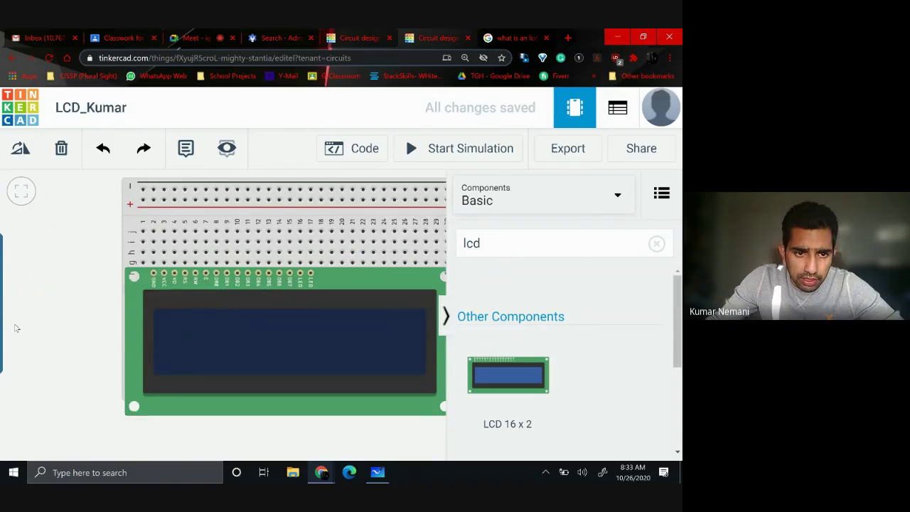
pyautogui.scroll(-1, 18, 327)
pyautogui.scroll(-1, 39, 356)
pyautogui.moveTo(62, 366)
pyautogui.mouseDown()
pyautogui.moveTo(100, 325)
pyautogui.moveTo(138, 349)
pyautogui.moveTo(132, 366)
pyautogui.moveTo(77, 363)
pyautogui.mouseUp()
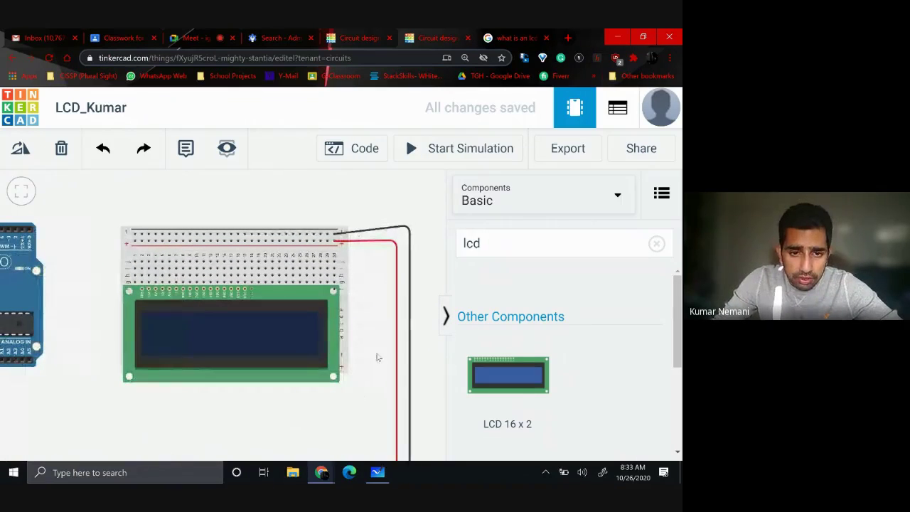
pyautogui.moveTo(356, 362); pyautogui.dragTo(334, 361)
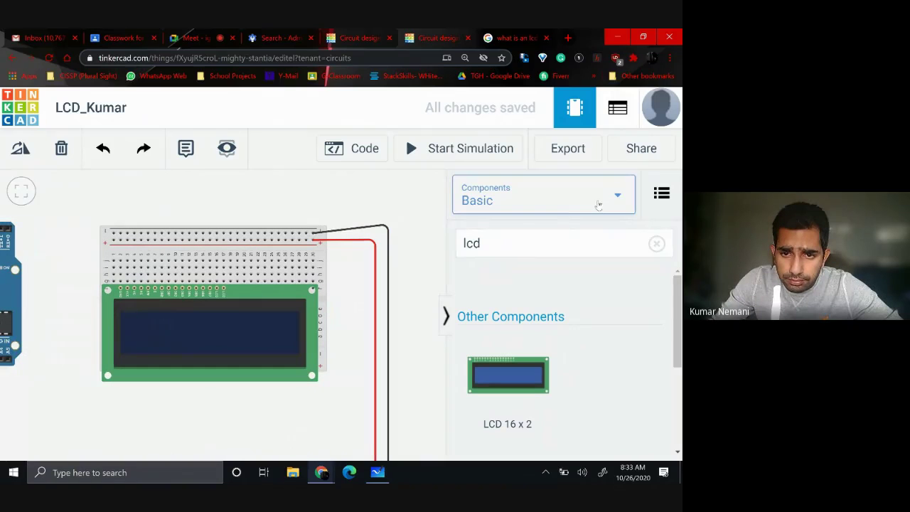
pyautogui.click(656, 244)
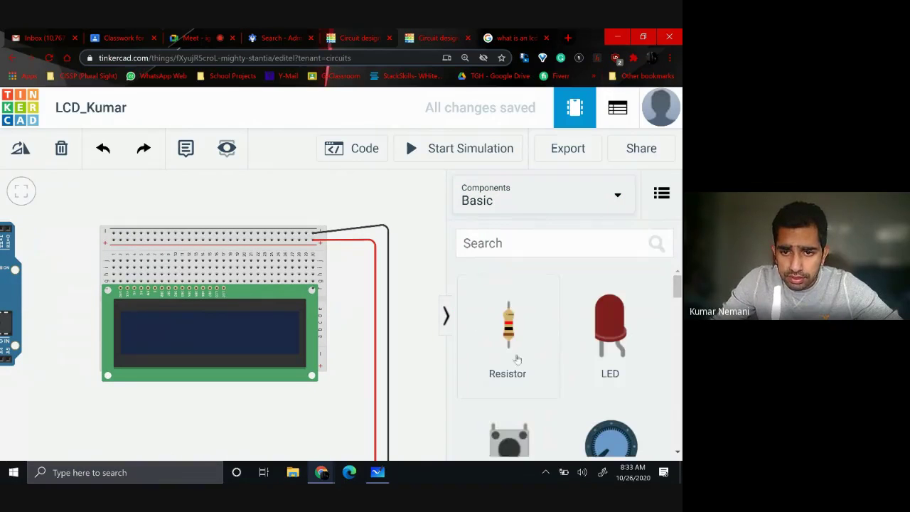
pyautogui.moveTo(498, 327); pyautogui.dragTo(403, 236)
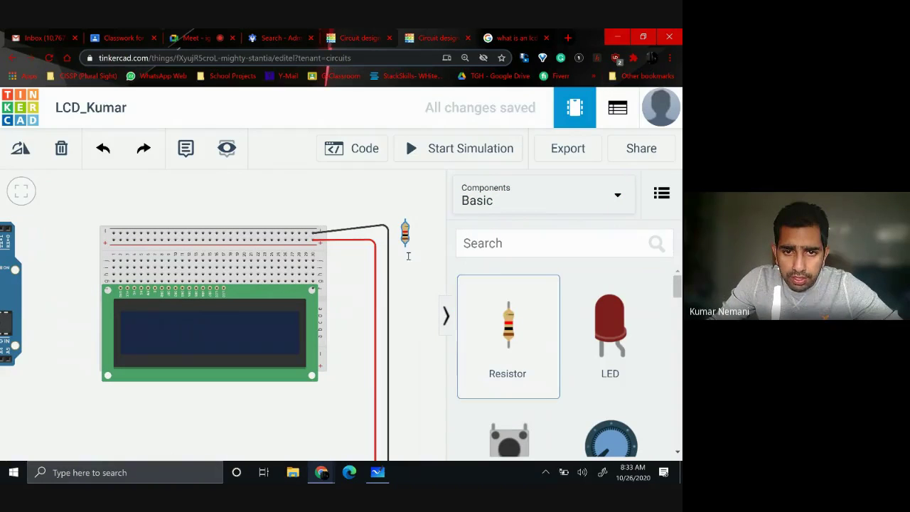
pyautogui.click(409, 305)
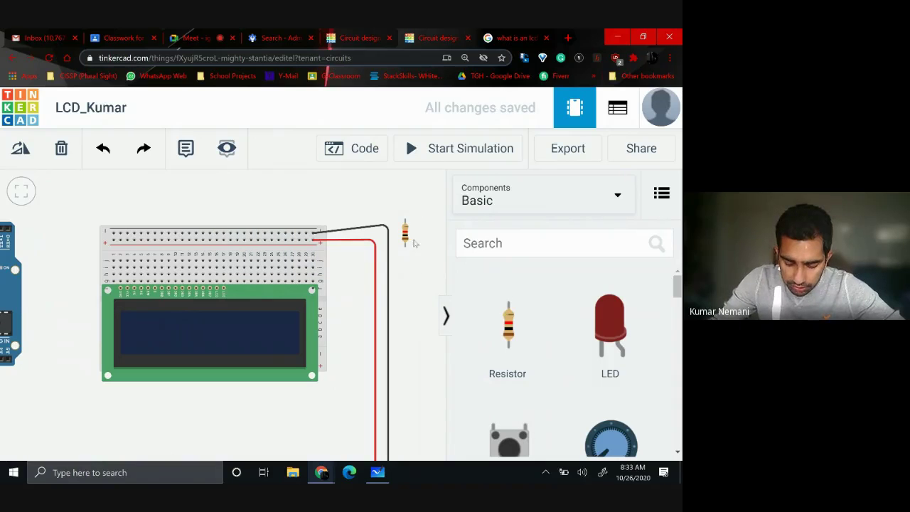
pyautogui.moveTo(412, 236); pyautogui.dragTo(100, 194)
pyautogui.moveTo(152, 203); pyautogui.dragTo(57, 216)
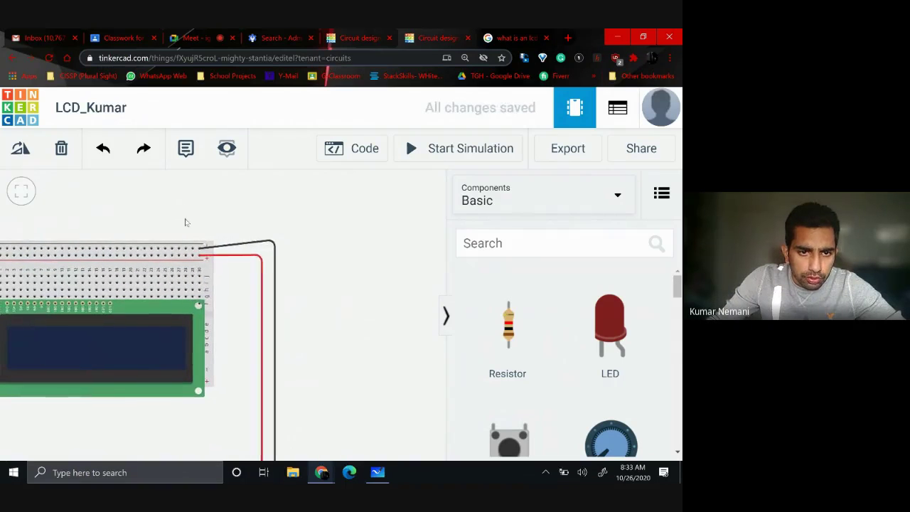
pyautogui.scroll(-2, 187, 221)
pyautogui.moveTo(45, 219); pyautogui.dragTo(143, 252)
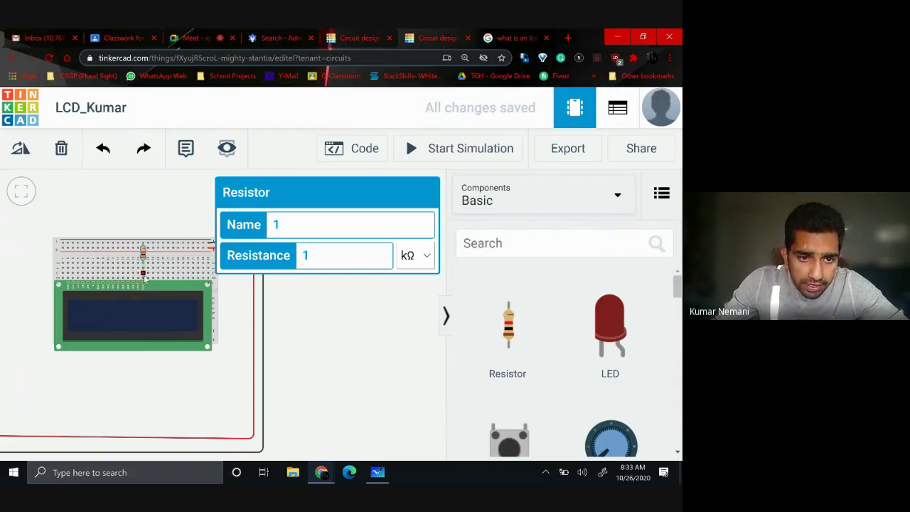
pyautogui.scroll(1, 139, 227)
pyautogui.scroll(2, 140, 227)
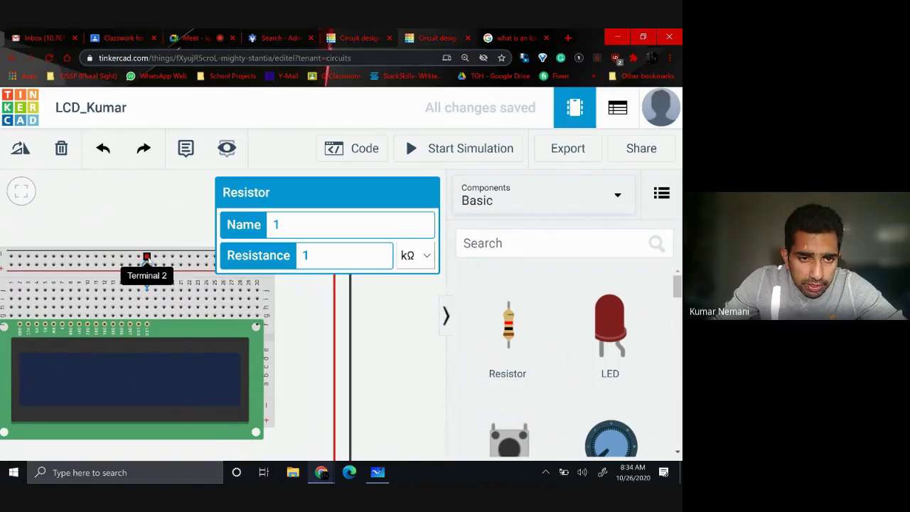
pyautogui.click(170, 202)
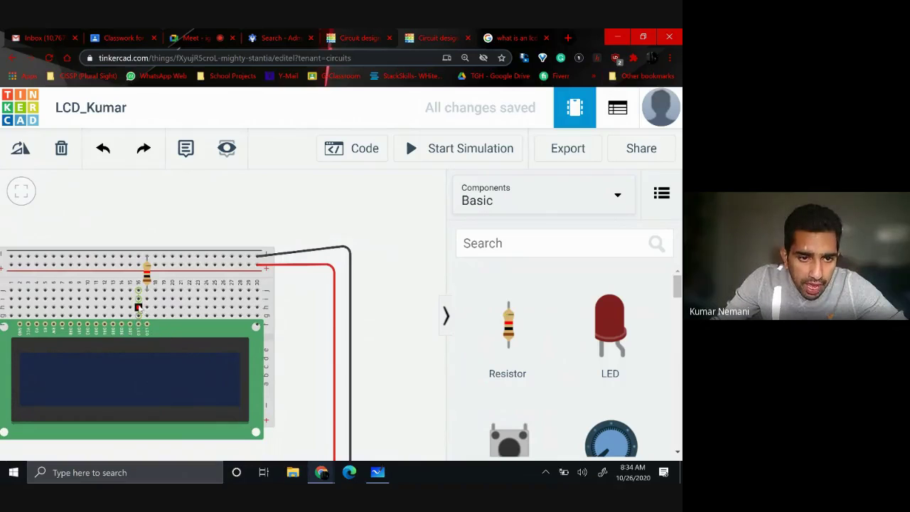
pyautogui.click(139, 290)
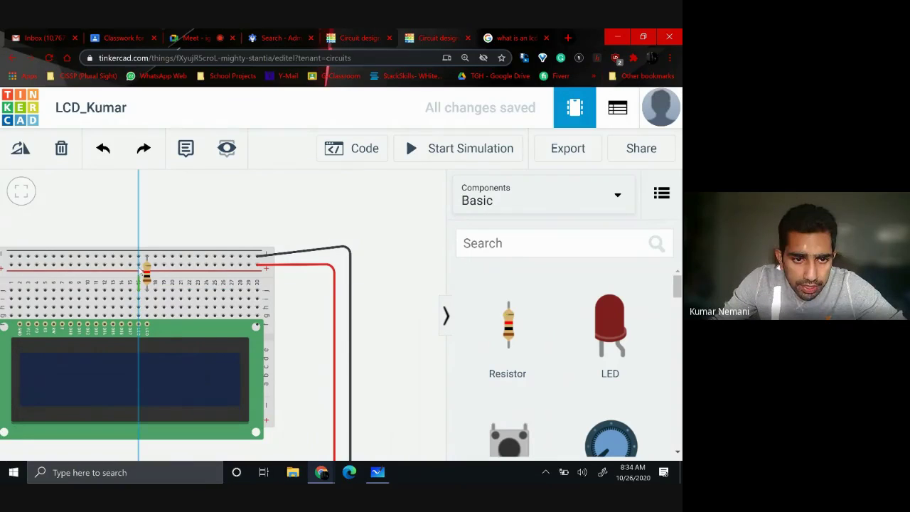
pyautogui.click(138, 265)
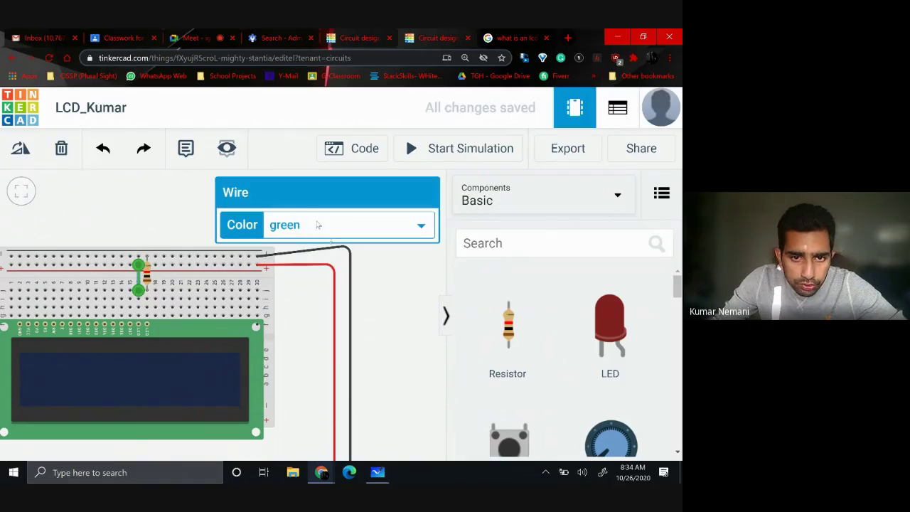
pyautogui.click(318, 225)
pyautogui.click(302, 265)
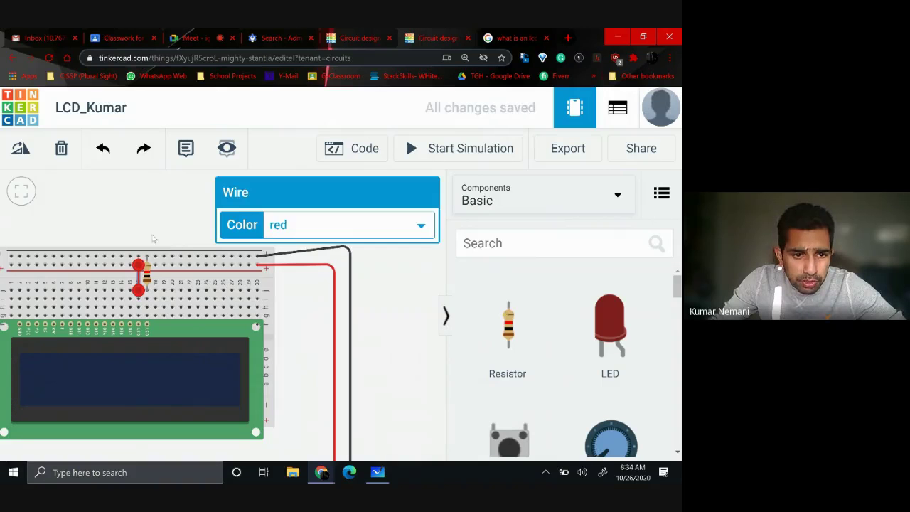
pyautogui.click(144, 225)
pyautogui.moveTo(225, 223); pyautogui.dragTo(283, 213)
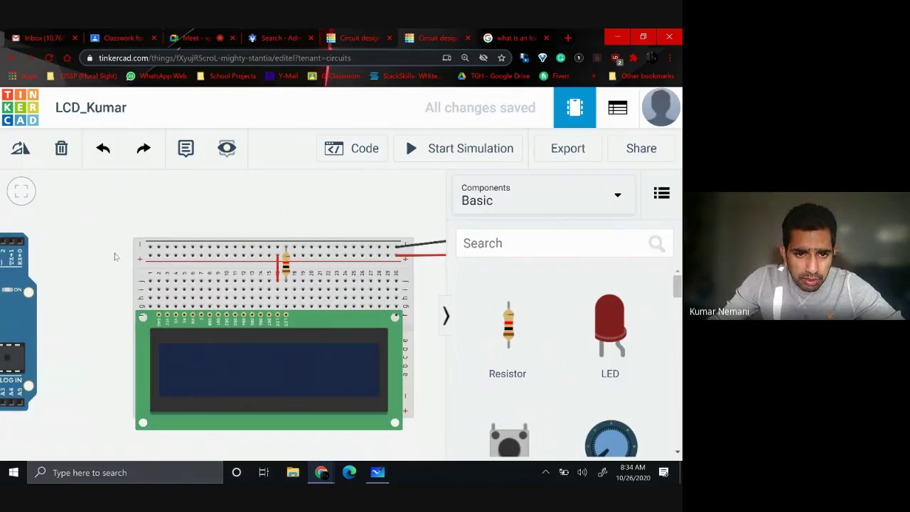
pyautogui.scroll(-2, 100, 278)
pyautogui.hscroll(-2, 131, 283)
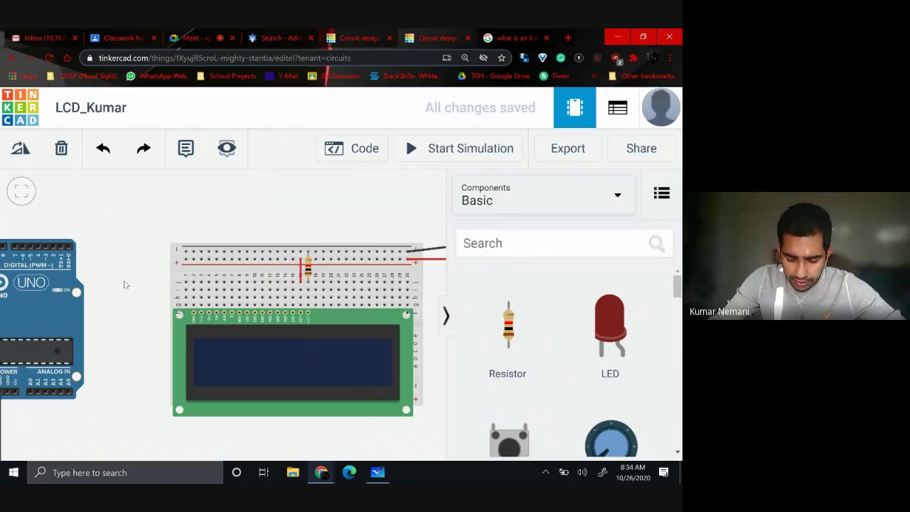
# Route a green wire from Arduino pin D5 over the top to a breadboard hole.
pyautogui.scroll(-2, 125, 288)
pyautogui.hscroll(-2, 152, 287)
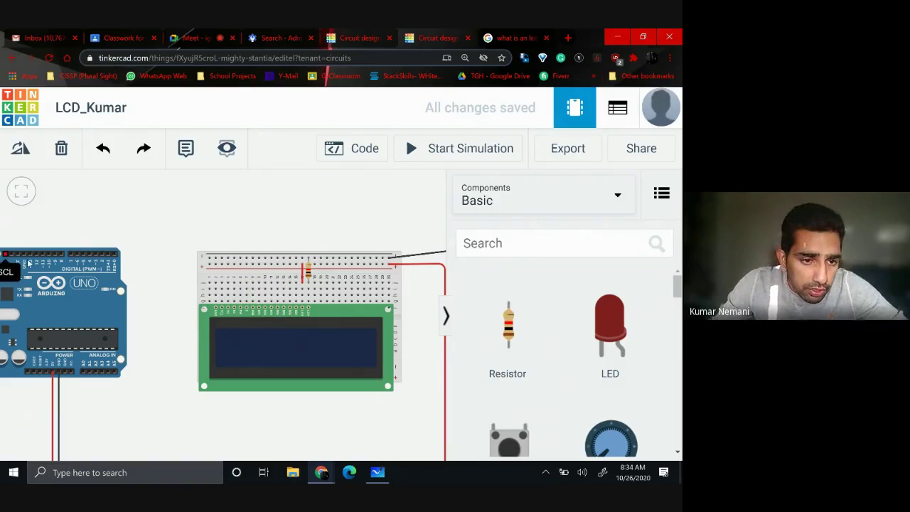
pyautogui.click(83, 254)
pyautogui.click(86, 208)
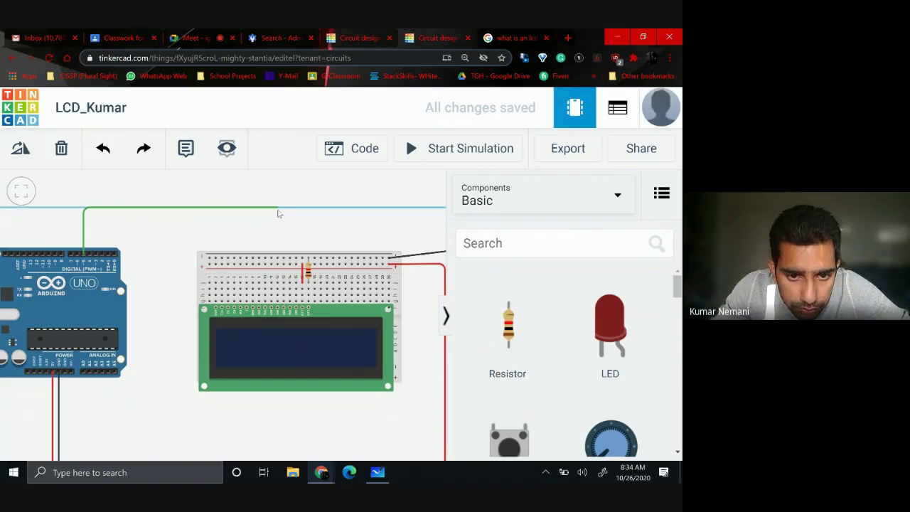
pyautogui.click(277, 209)
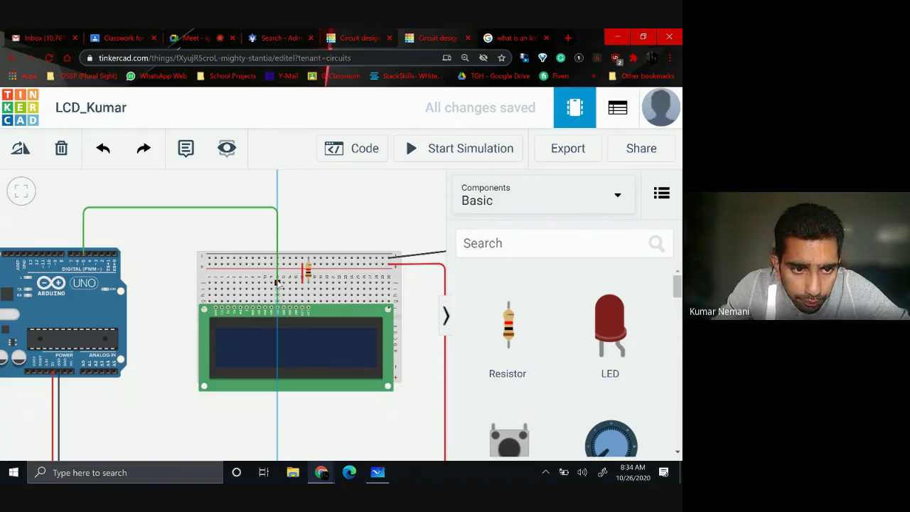
pyautogui.click(277, 283)
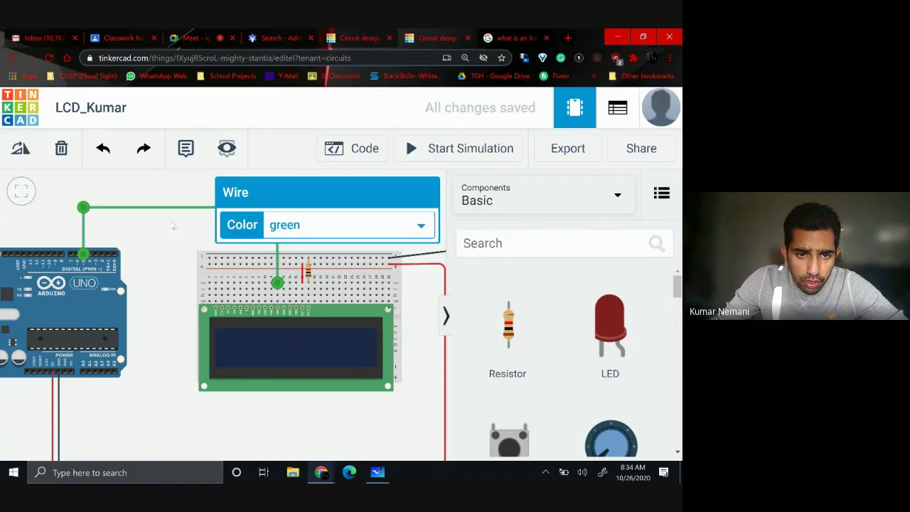
pyautogui.click(170, 225)
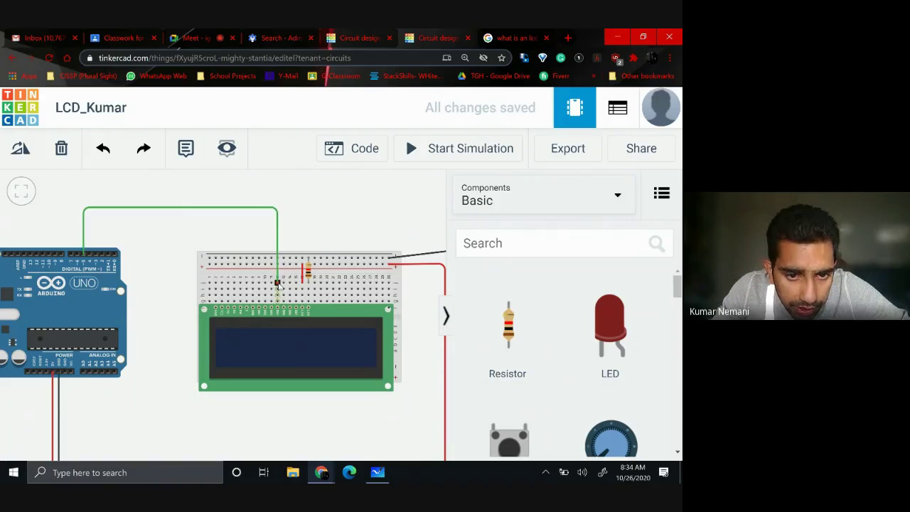
# Route a second green wire from pin D4 over the top to the breadboard.
pyautogui.click(90, 255)
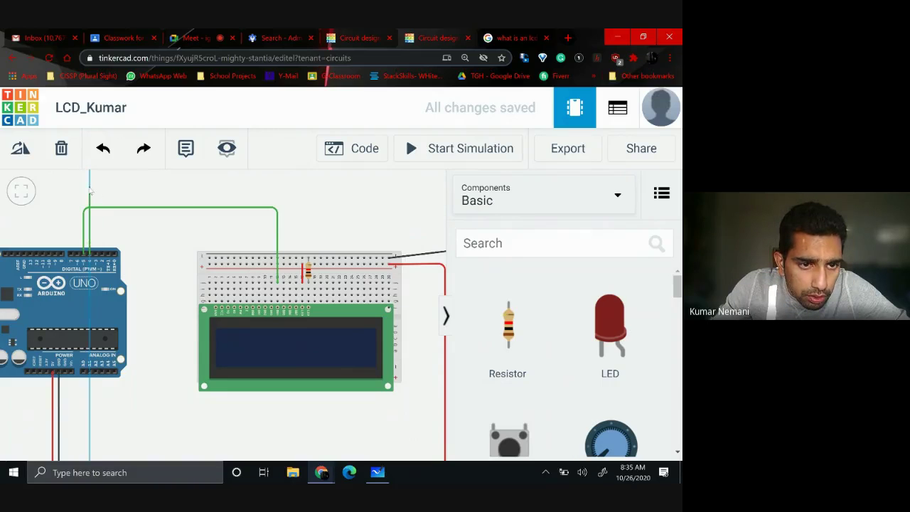
pyautogui.click(91, 202)
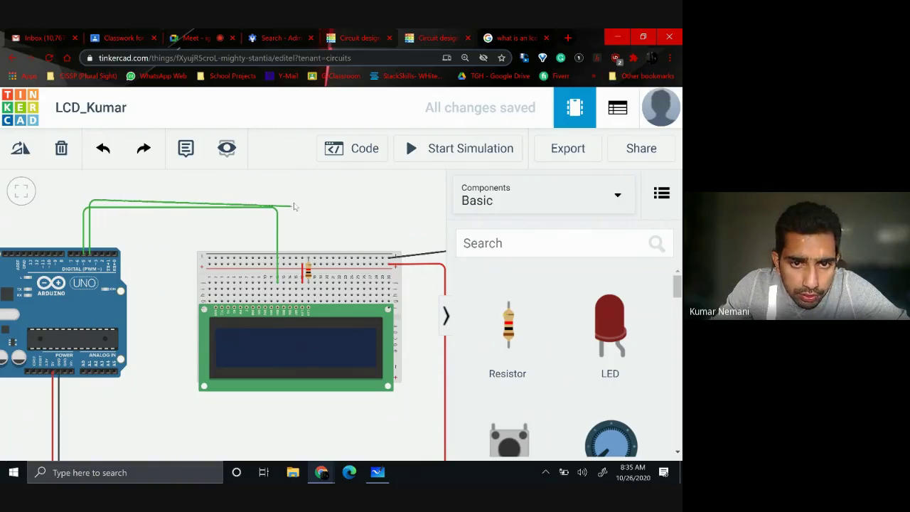
pyautogui.click(282, 203)
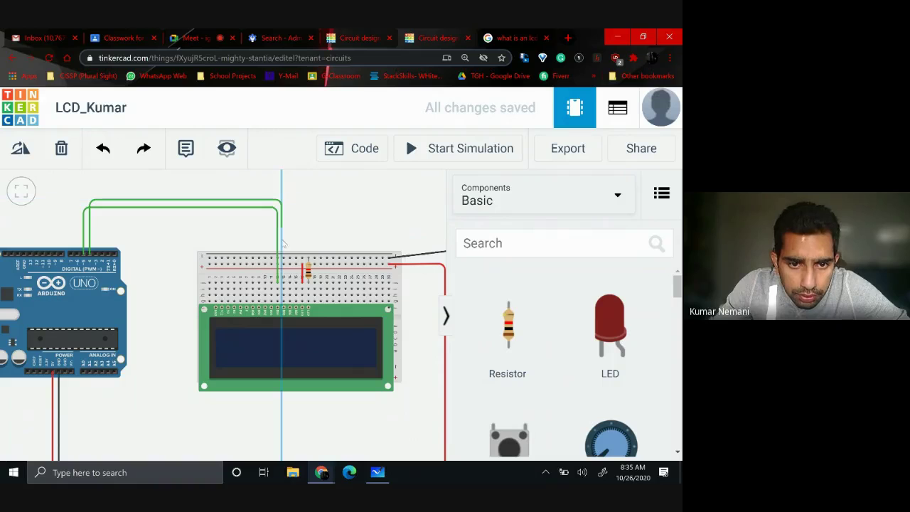
pyautogui.click(283, 284)
pyautogui.click(284, 284)
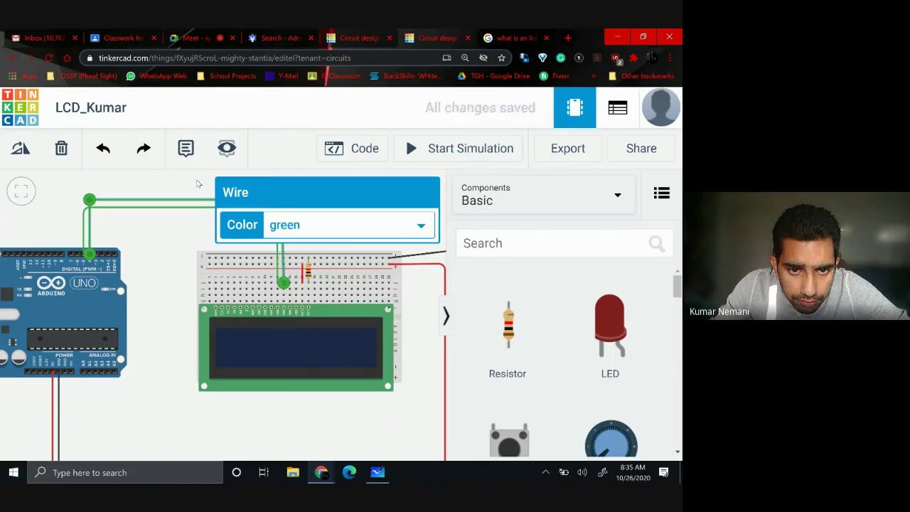
pyautogui.click(270, 210)
# Reframe the wiring view and open the browser menu to adjust page zoom.
pyautogui.moveTo(324, 203); pyautogui.dragTo(250, 215)
pyautogui.click(128, 205)
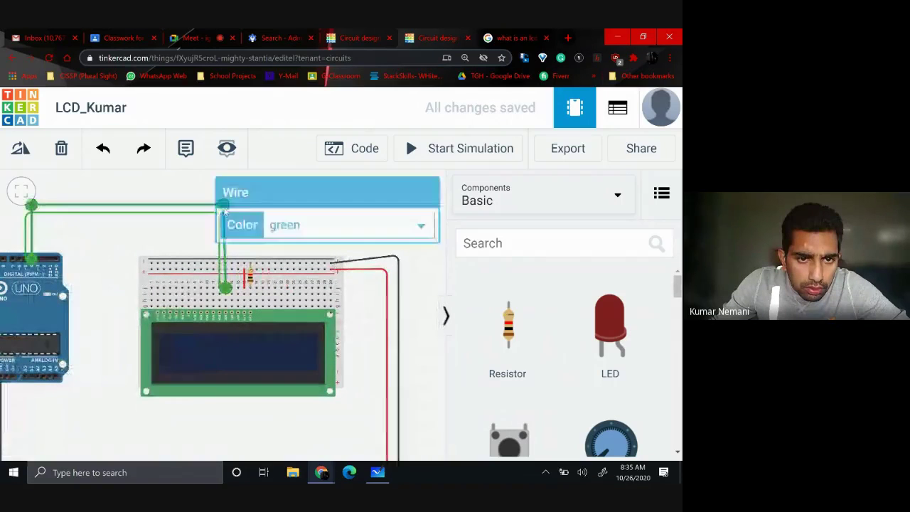
pyautogui.click(670, 58)
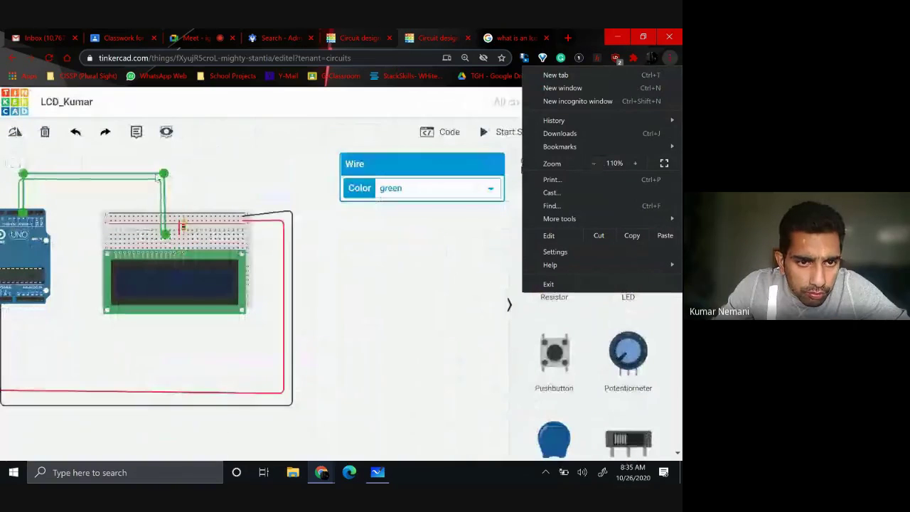
# Route a green wire from Arduino pin D3 over the top to a breadboard hole.
pyautogui.click(163, 178)
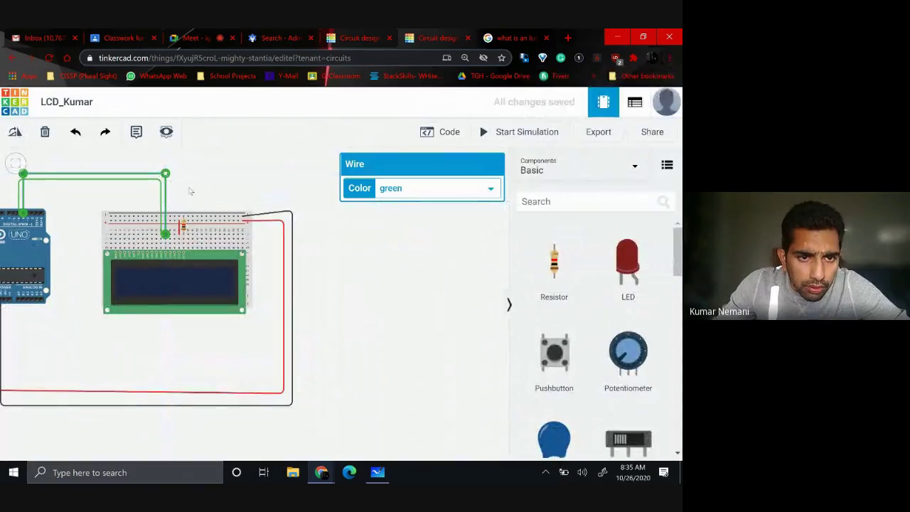
pyautogui.click(195, 193)
pyautogui.scroll(4, 195, 193)
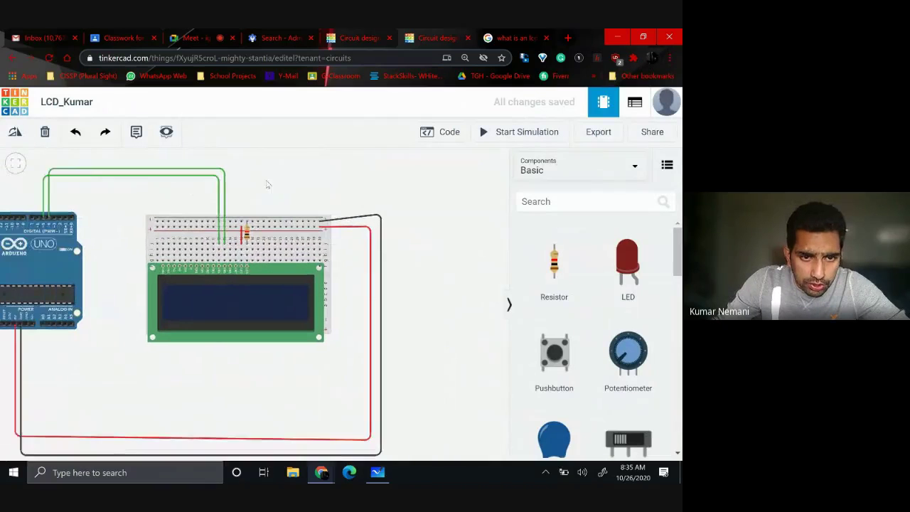
pyautogui.moveTo(270, 195); pyautogui.dragTo(338, 197)
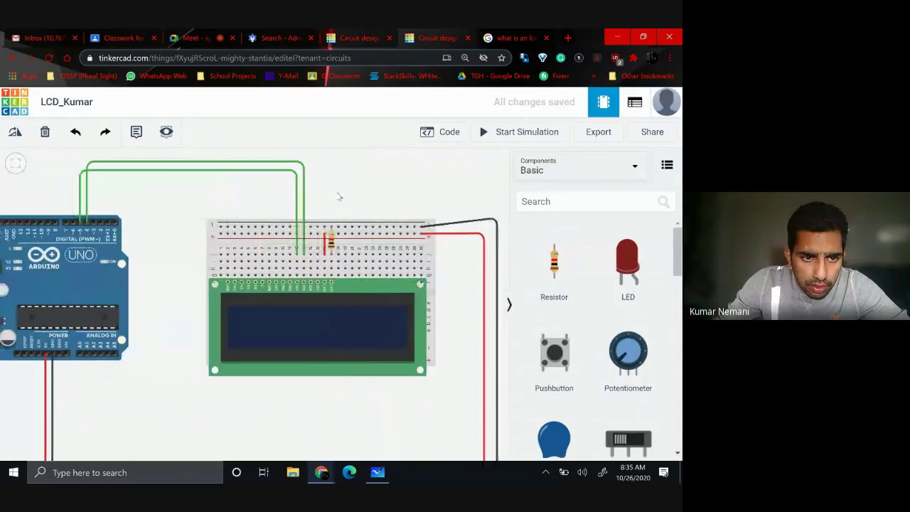
pyautogui.click(94, 223)
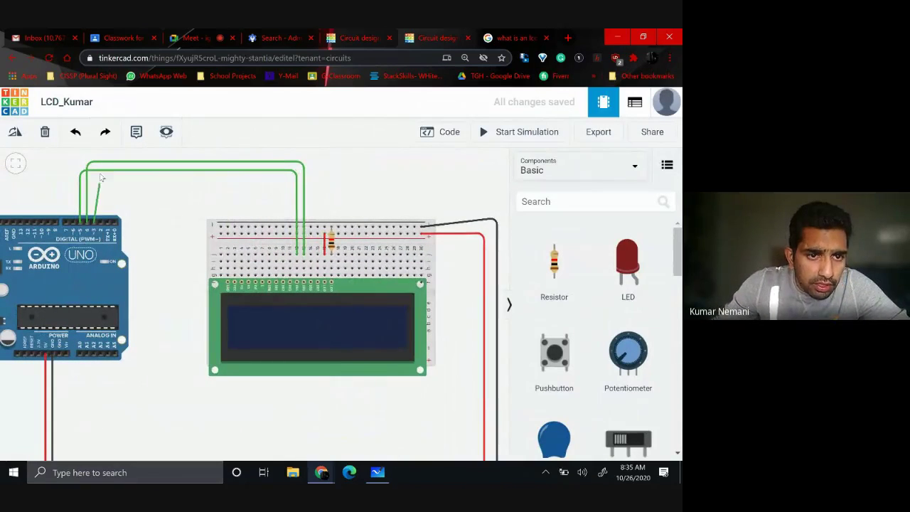
pyautogui.click(95, 156)
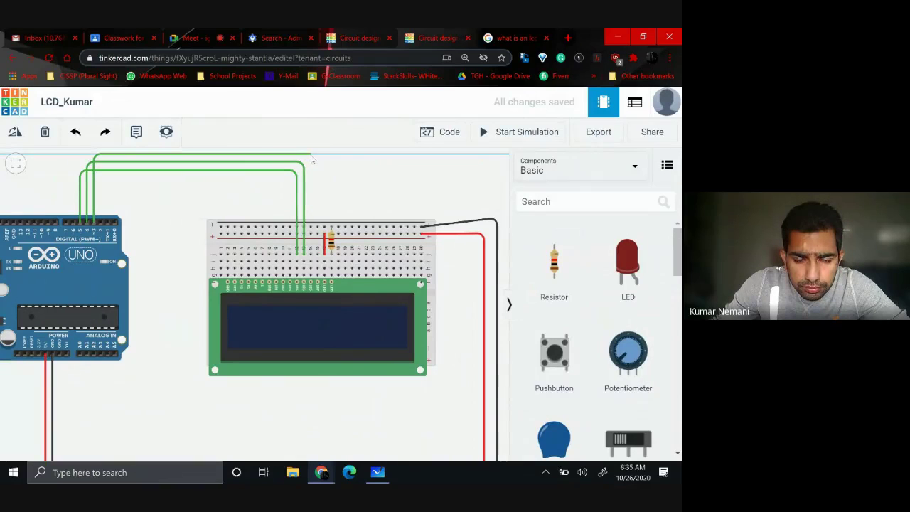
pyautogui.click(311, 156)
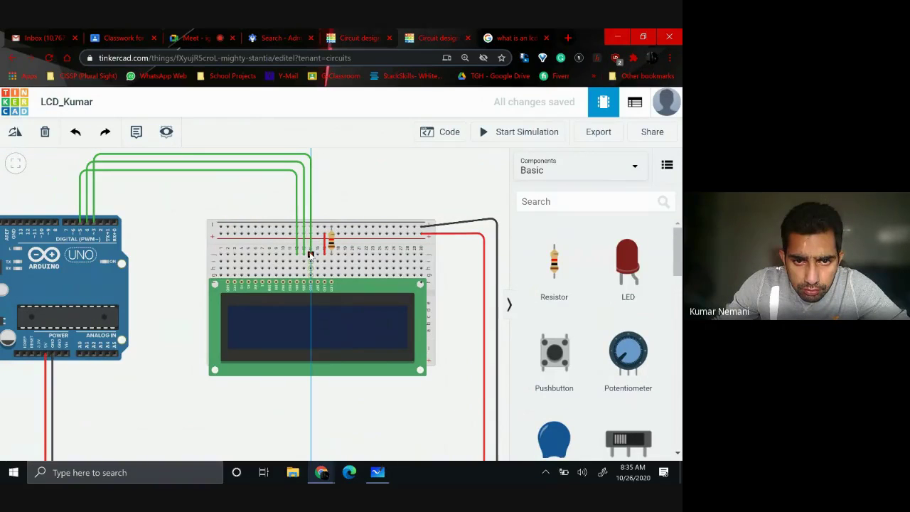
pyautogui.click(311, 254)
pyautogui.click(322, 175)
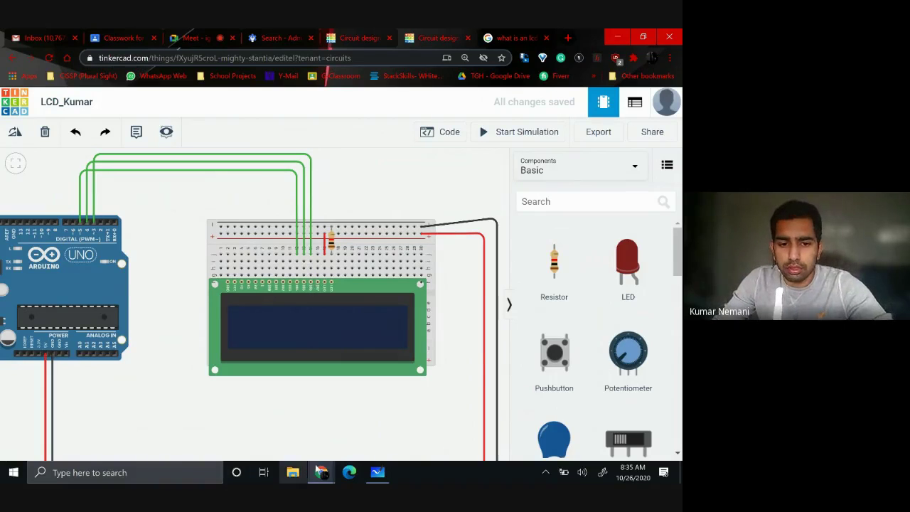
# Back in the Tinkercad window, route a green wire from pin D2 to the breadboard.
pyautogui.click(317, 466)
pyautogui.click(317, 460)
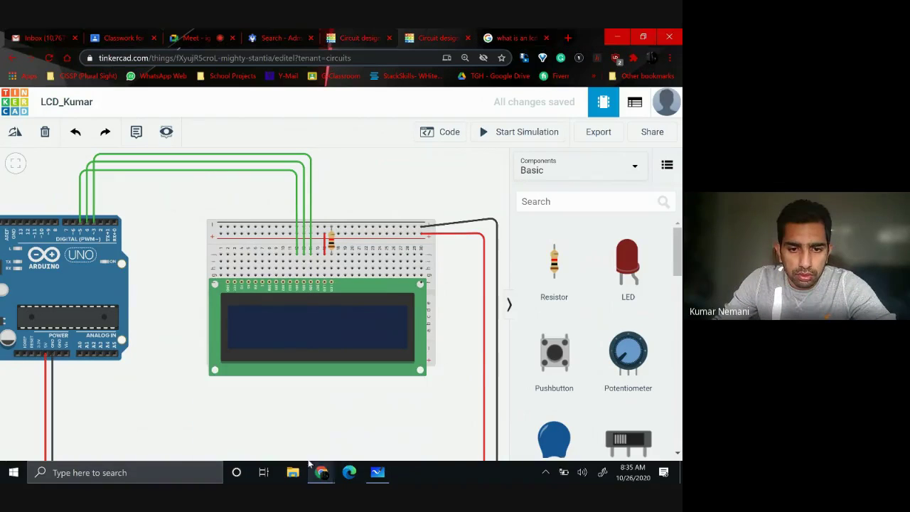
pyautogui.moveTo(316, 481)
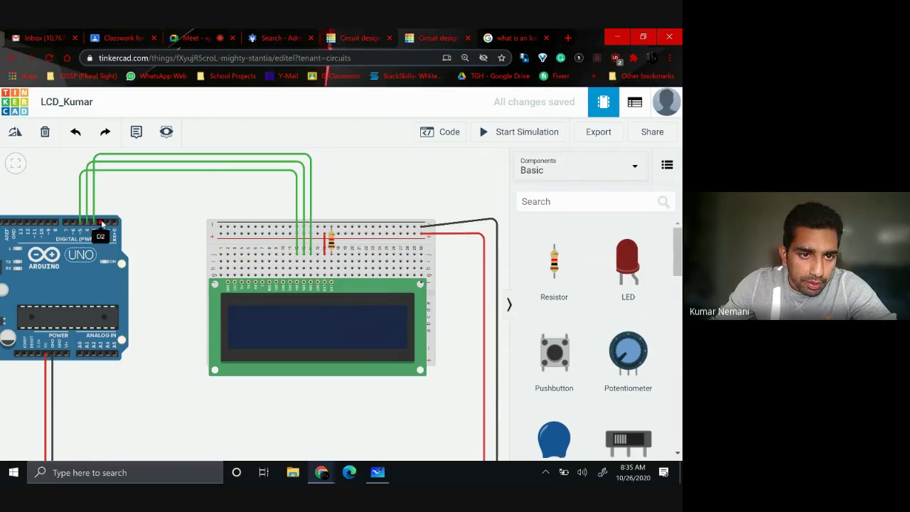
pyautogui.scroll(3, 191, 228)
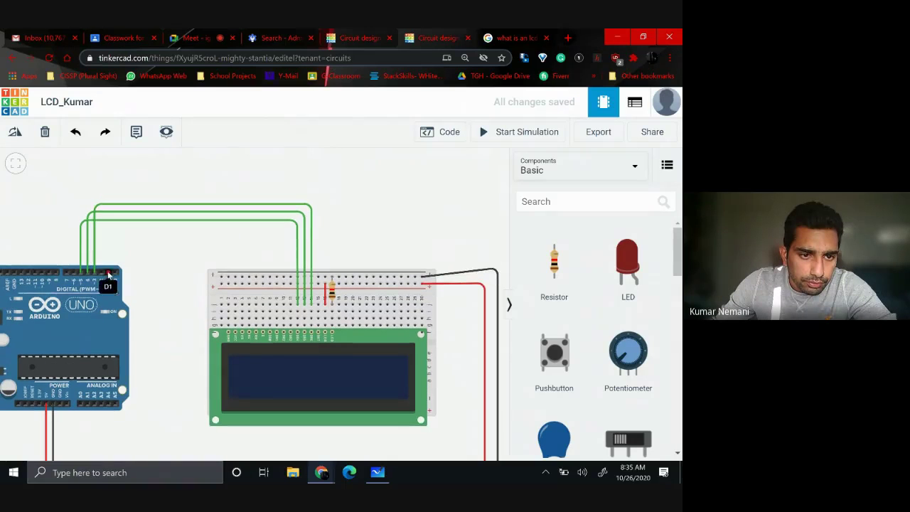
pyautogui.click(100, 274)
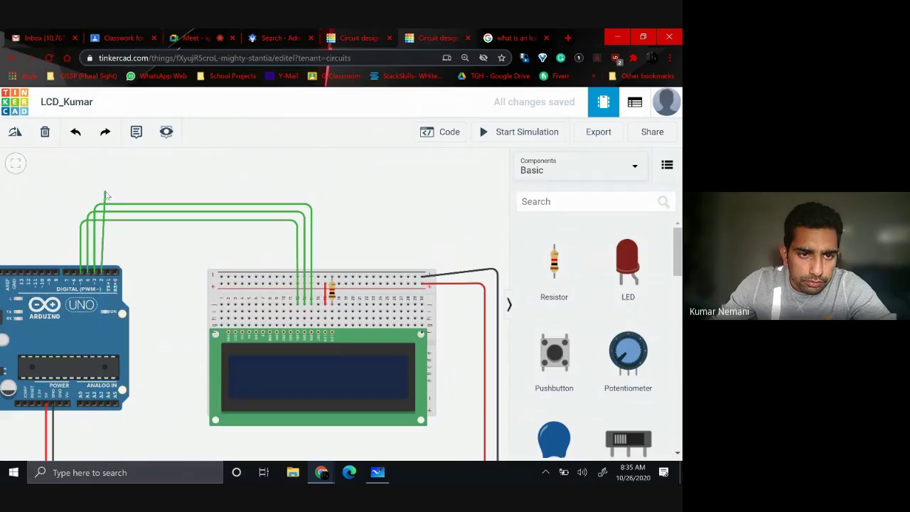
pyautogui.click(126, 194)
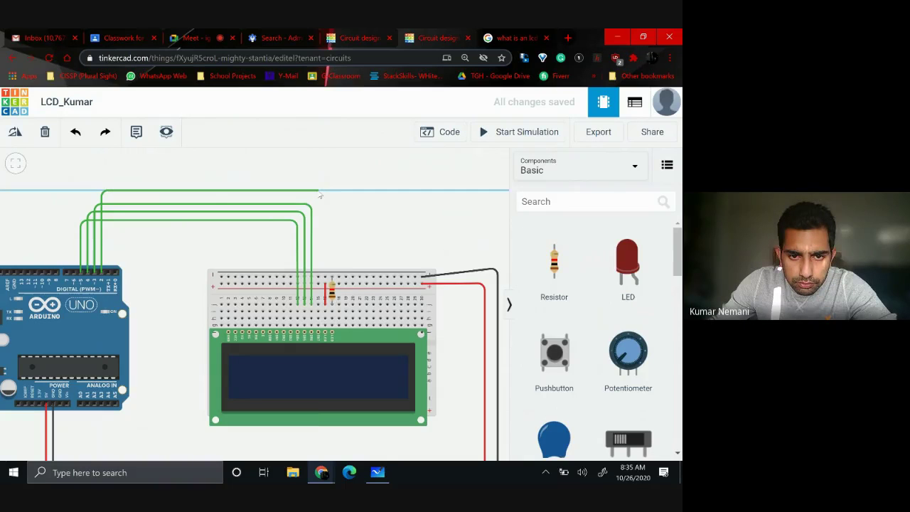
pyautogui.click(319, 192)
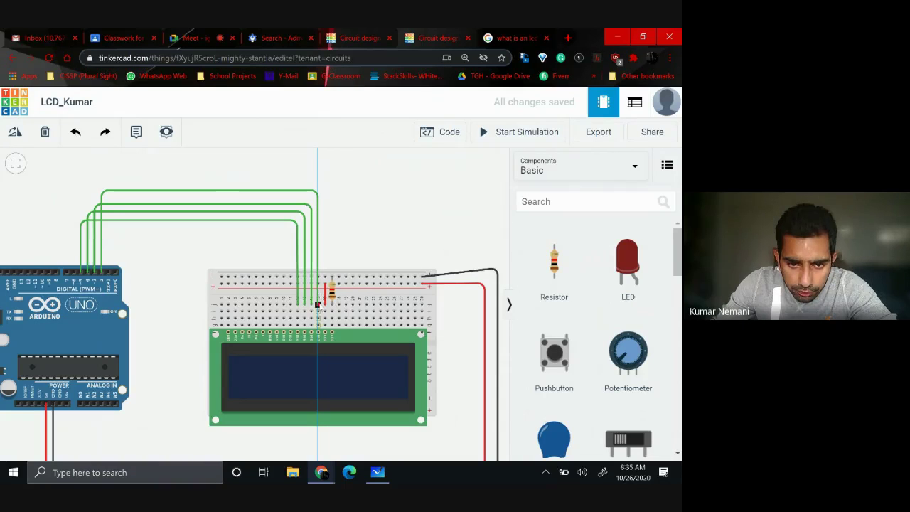
pyautogui.click(318, 304)
pyautogui.click(355, 242)
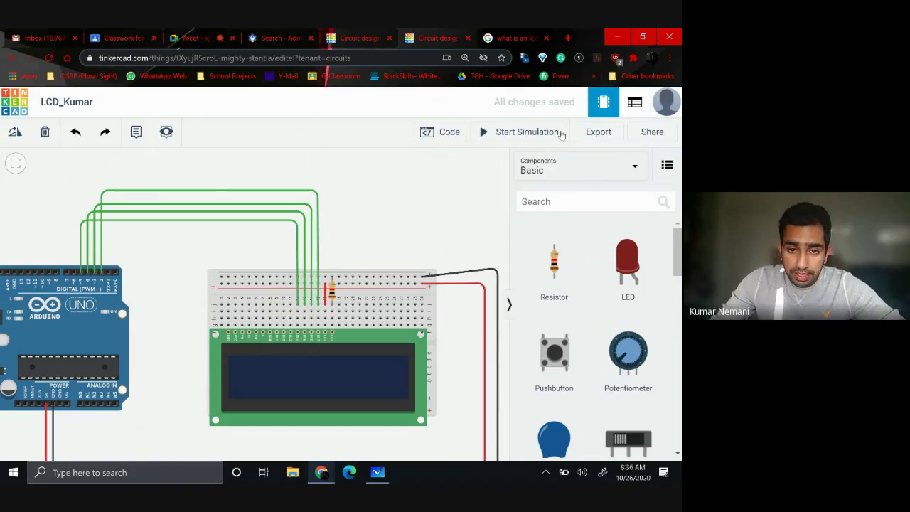
pyautogui.hscroll(-5, 398, 206)
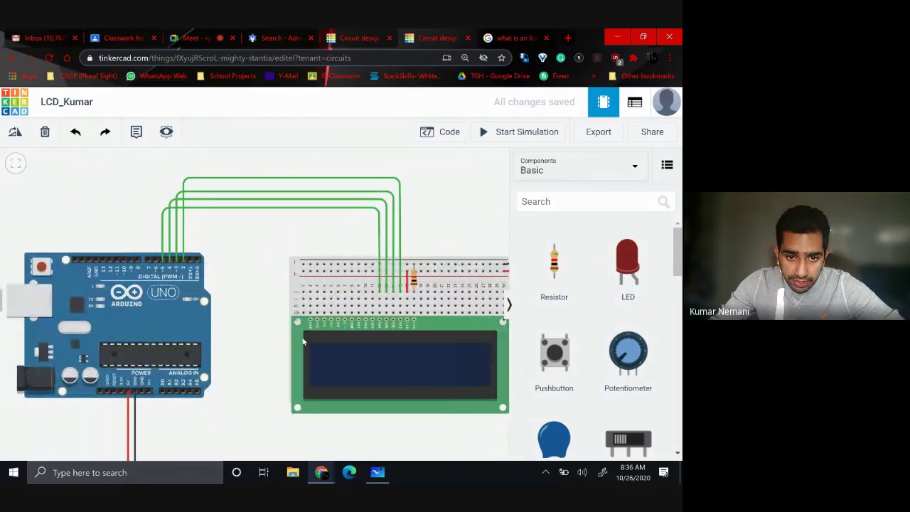
# Connect the LCD Ground pin to the top power rail with a black wire.
pyautogui.click(309, 321)
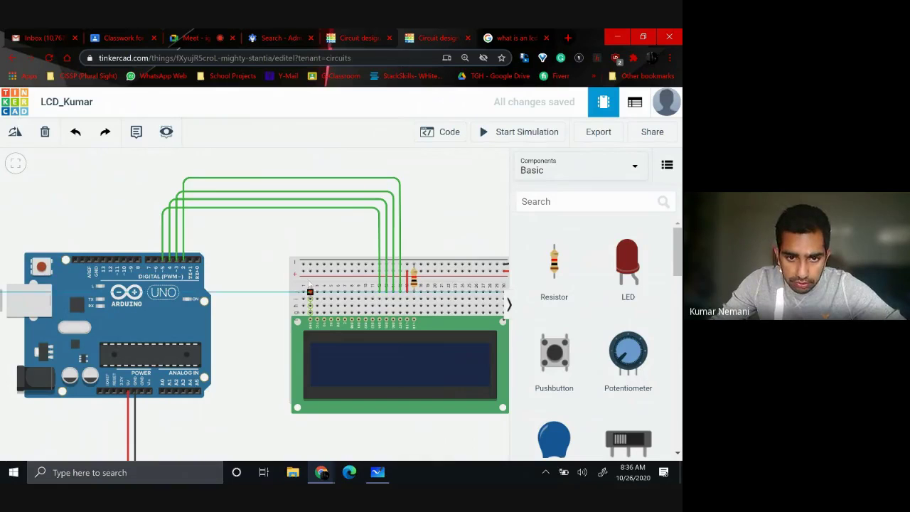
pyautogui.click(309, 265)
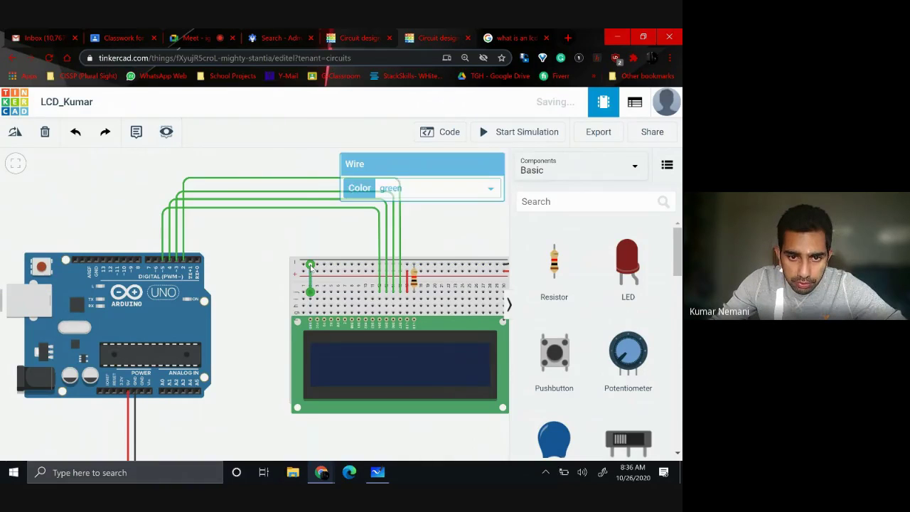
pyautogui.click(389, 188)
pyautogui.click(390, 206)
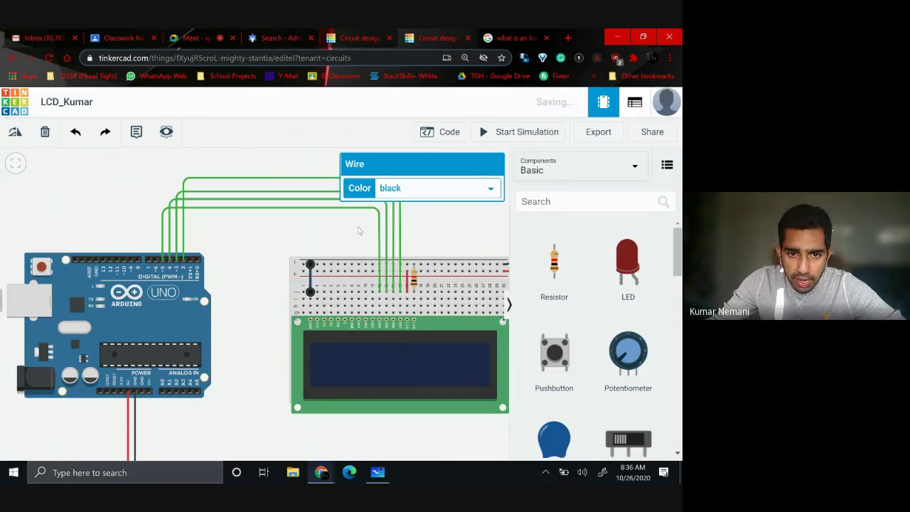
pyautogui.click(347, 235)
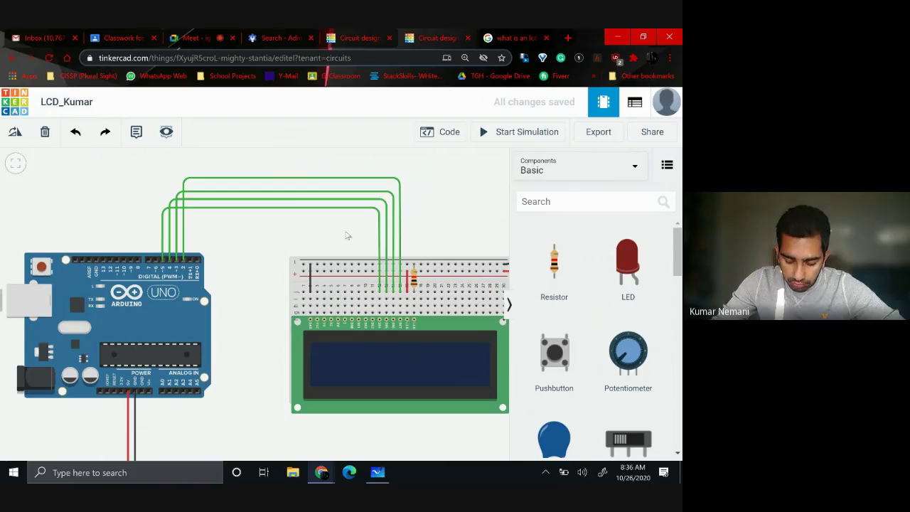
# Connect the LCD Power pin to the top rail with a red wire.
pyautogui.click(316, 321)
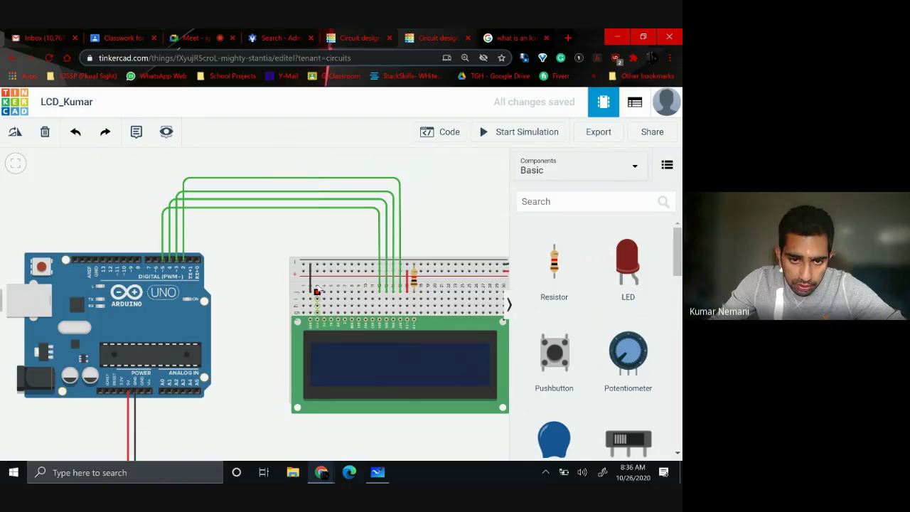
pyautogui.click(317, 271)
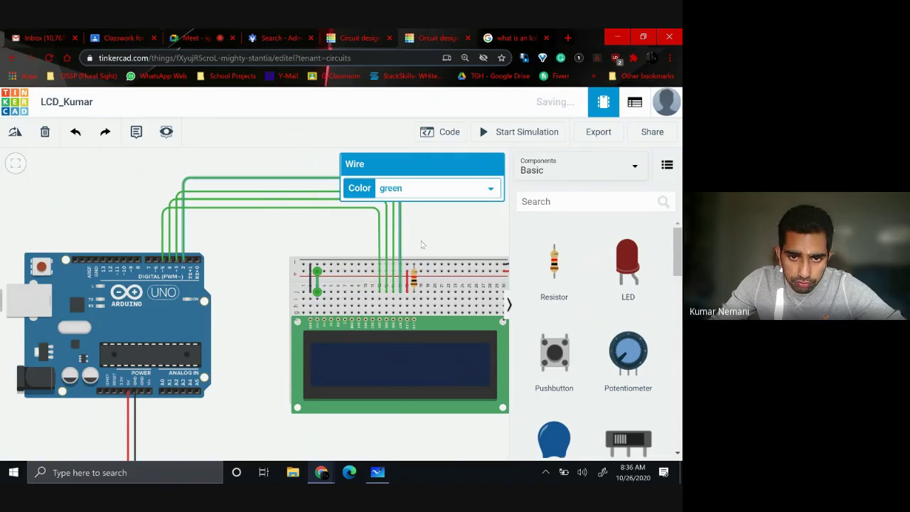
pyautogui.click(430, 189)
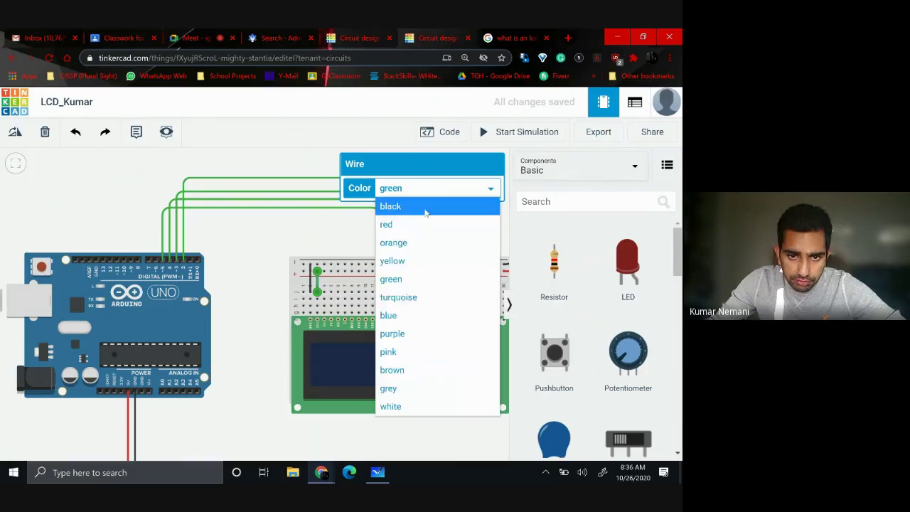
pyautogui.click(391, 223)
pyautogui.click(309, 228)
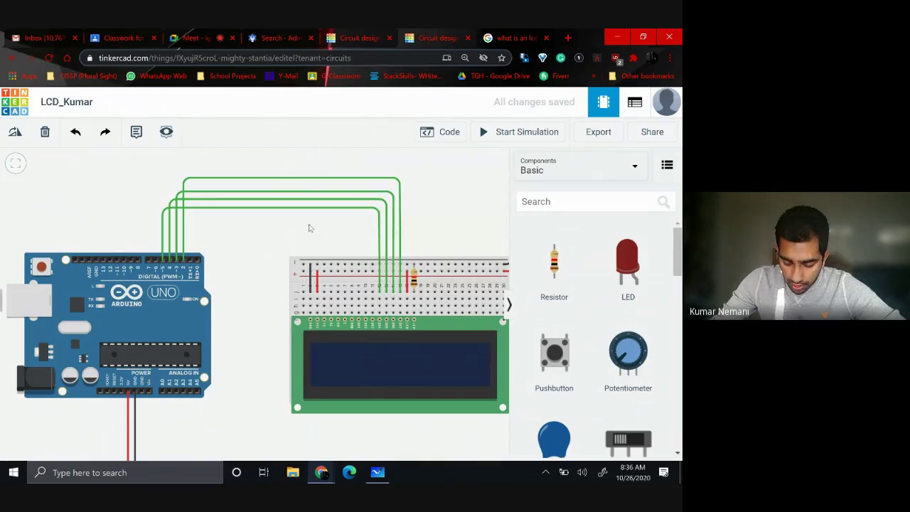
# Connect the LCD Contrast pin to the top rail with a black wire.
pyautogui.click(323, 322)
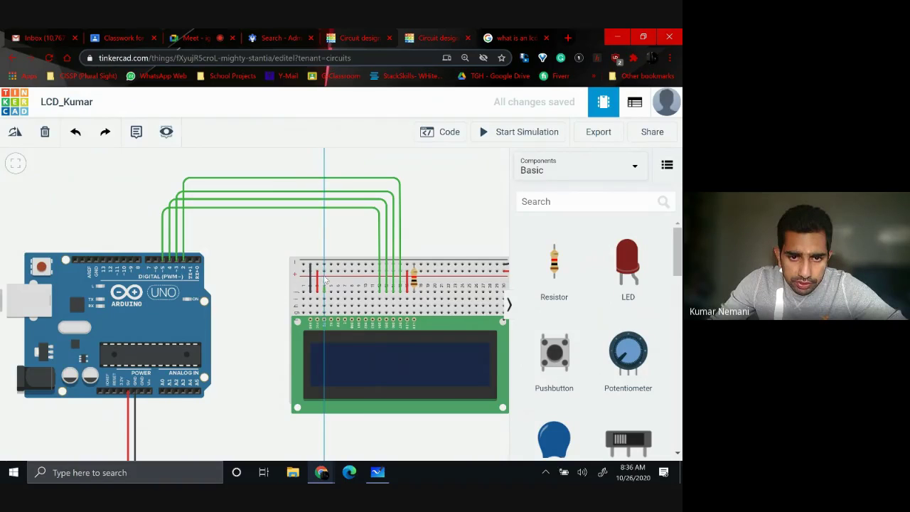
pyautogui.click(323, 264)
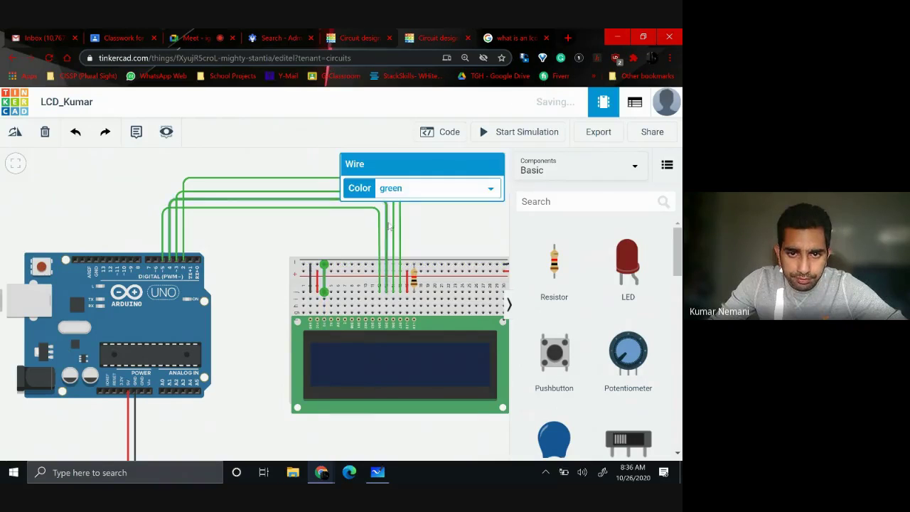
pyautogui.click(389, 188)
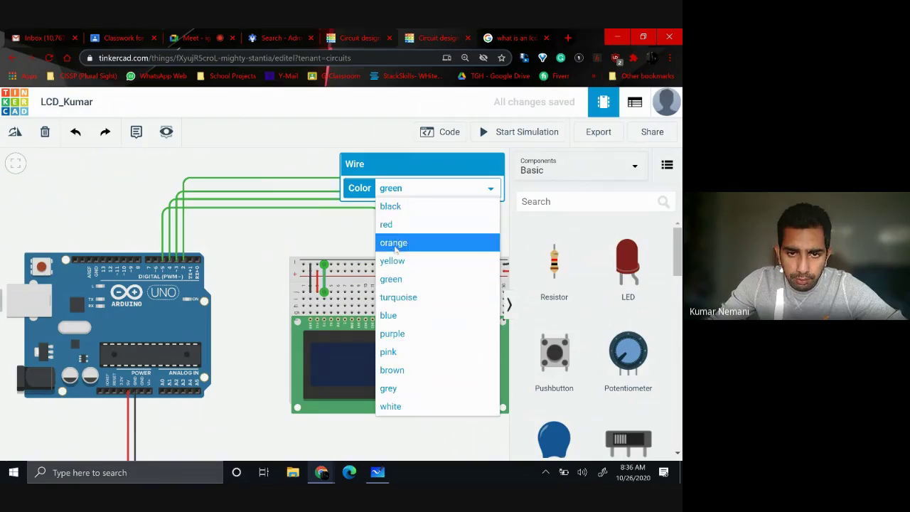
pyautogui.click(390, 206)
pyautogui.click(335, 231)
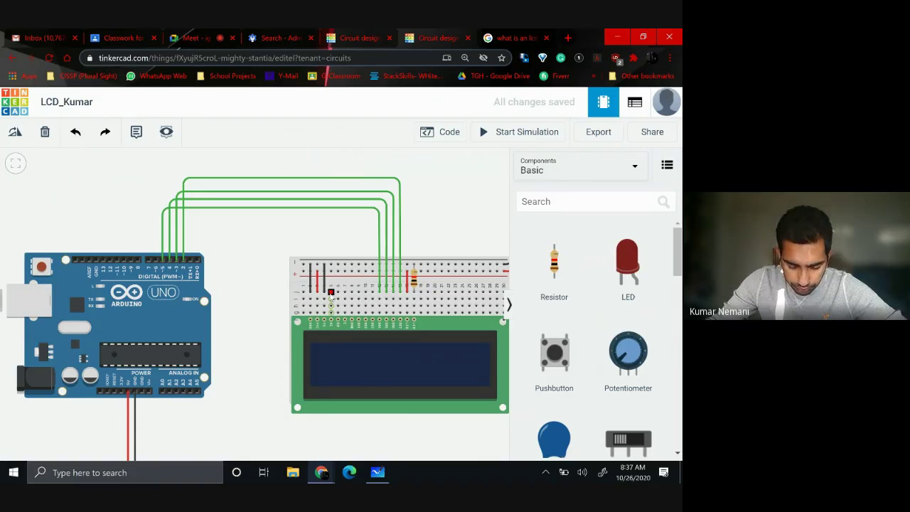
# Run wires from two LCD pin columns over the breadboard to Arduino pins D12 and D11.
pyautogui.click(330, 293)
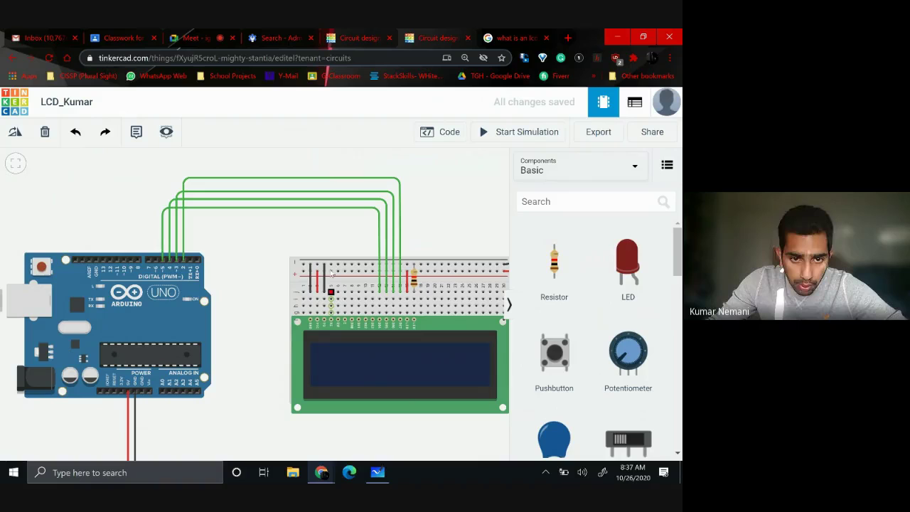
pyautogui.click(331, 226)
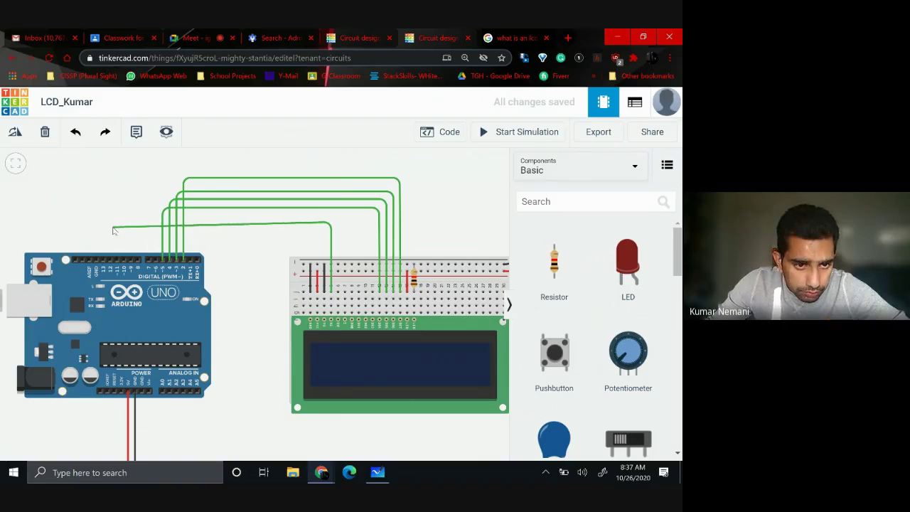
pyautogui.click(112, 227)
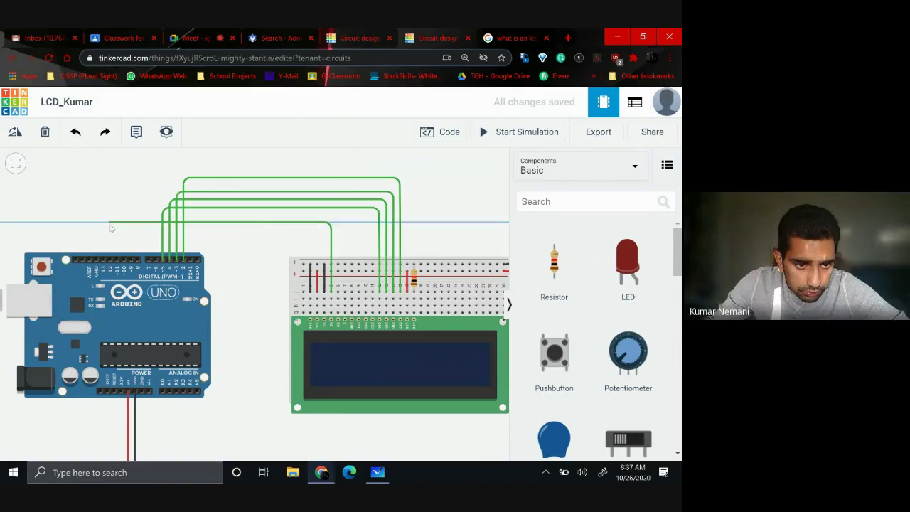
pyautogui.click(110, 260)
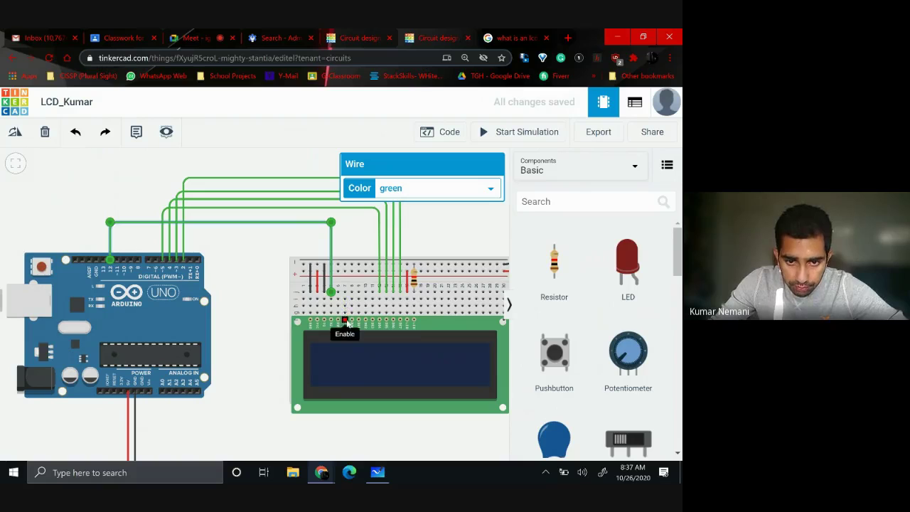
pyautogui.click(344, 292)
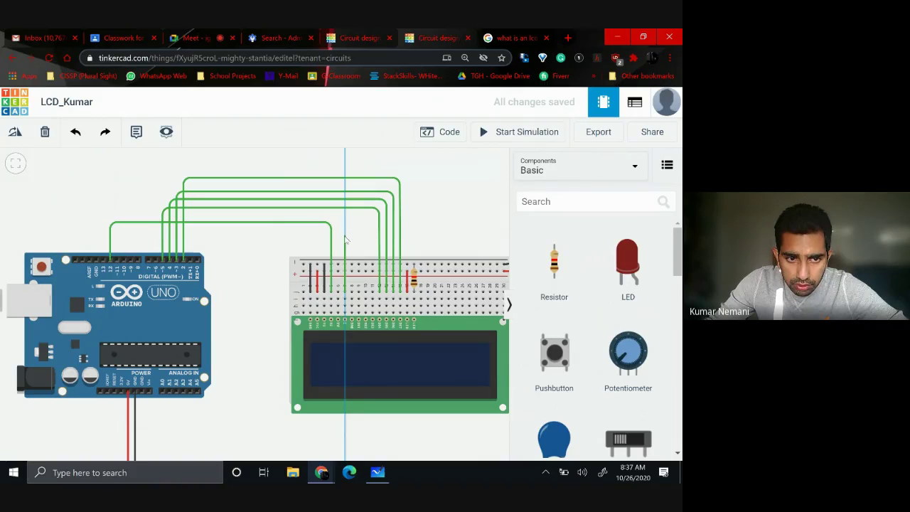
pyautogui.click(344, 237)
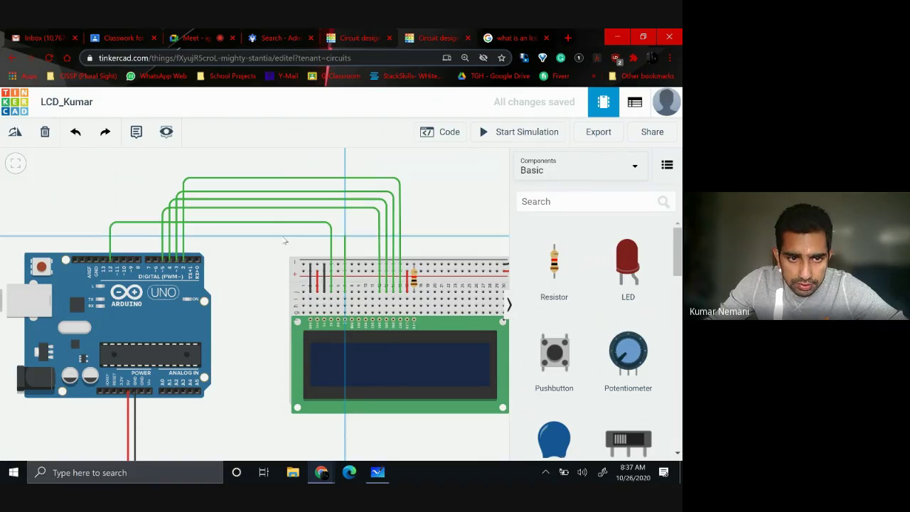
pyautogui.click(119, 237)
pyautogui.click(117, 259)
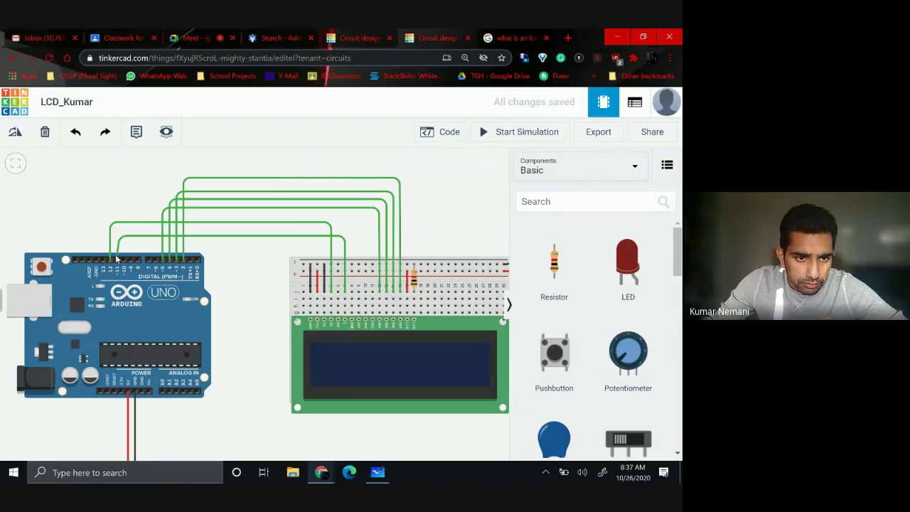
pyautogui.click(117, 247)
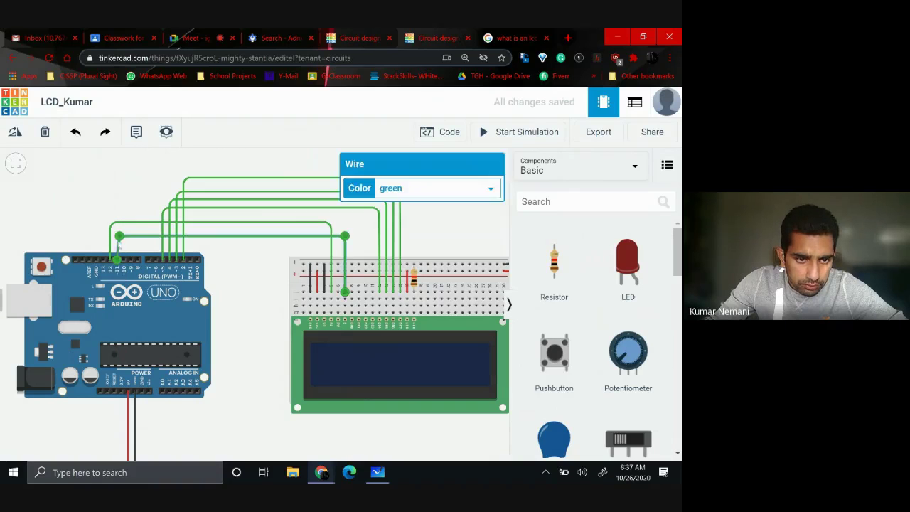
pyautogui.click(93, 195)
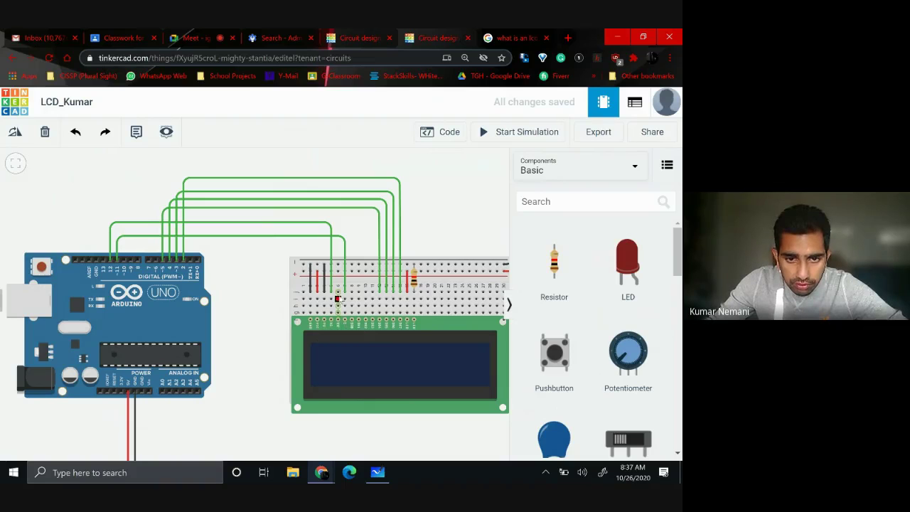
# Add a black jumper from an LCD pin column to the top power rail.
pyautogui.click(339, 293)
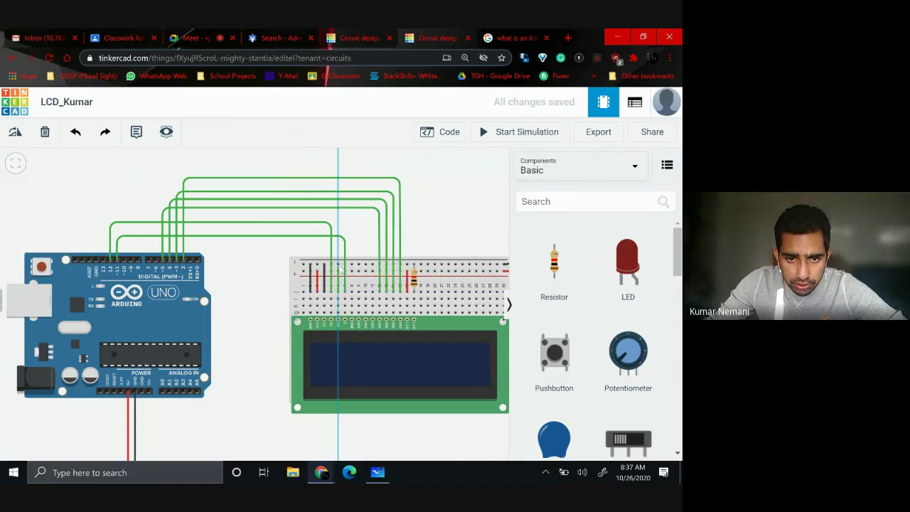
pyautogui.click(338, 265)
pyautogui.click(391, 189)
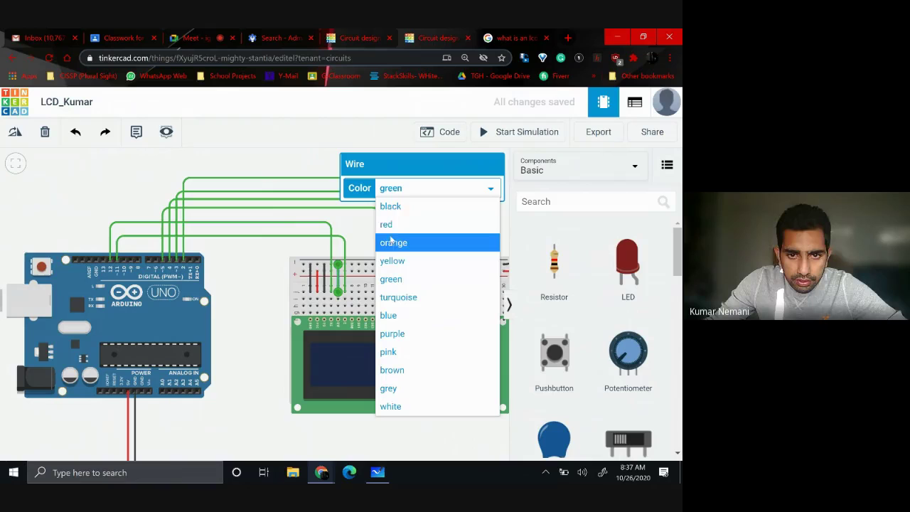
pyautogui.click(390, 206)
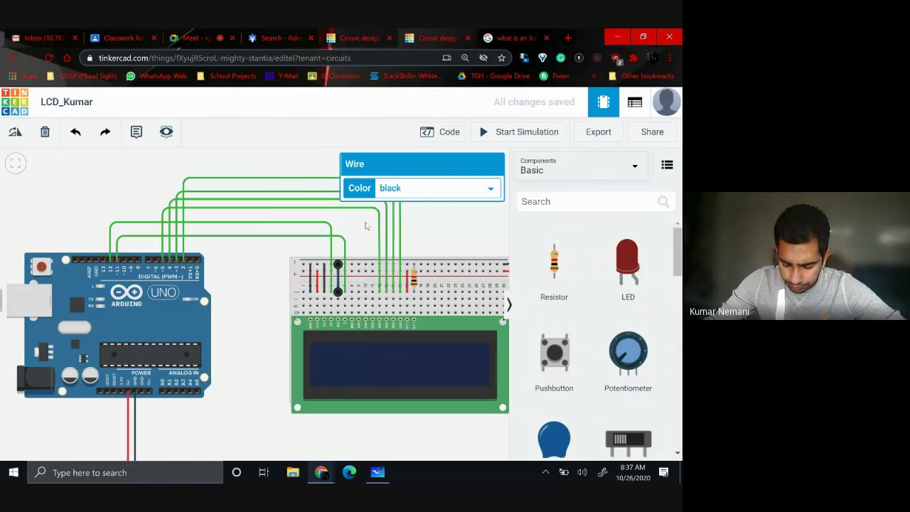
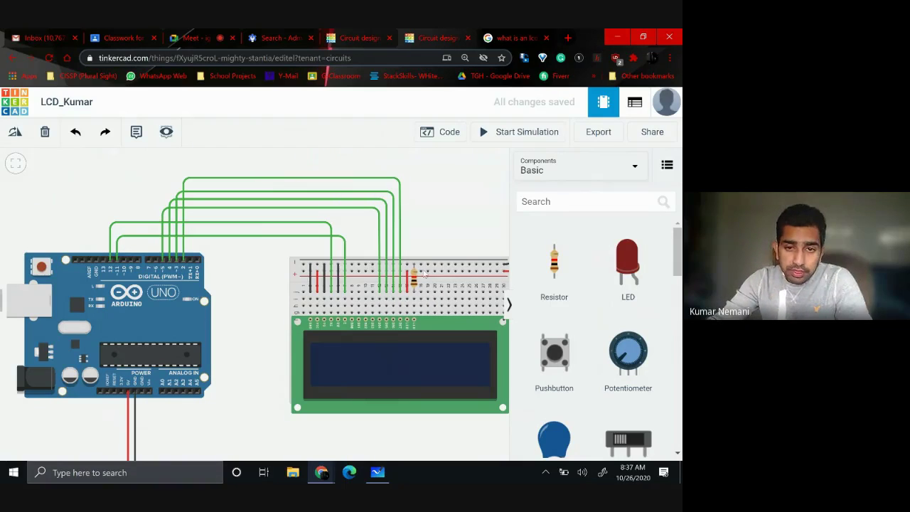
# Level the black wire's top run into the breadboard, then bring up the Arduino code editor.
pyautogui.scroll(-1, 455, 238)
pyautogui.scroll(-2, 454, 238)
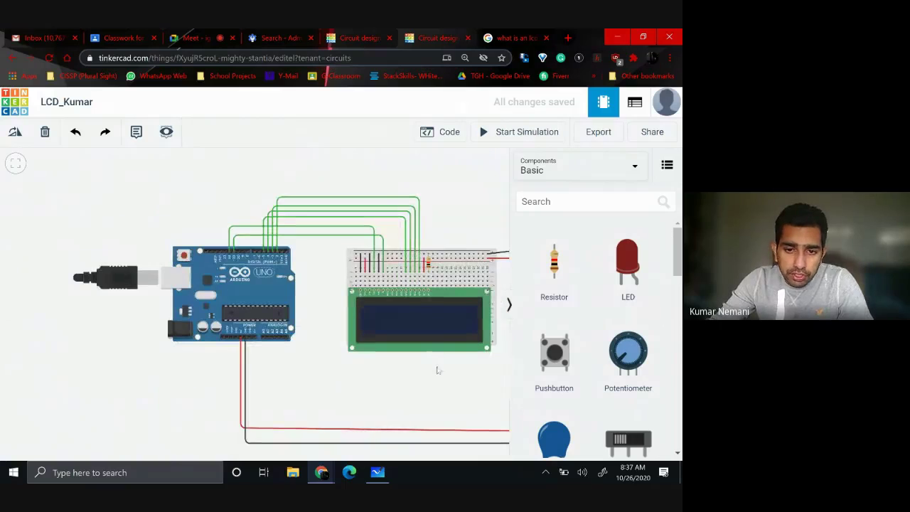
pyautogui.moveTo(375, 369); pyautogui.dragTo(346, 357)
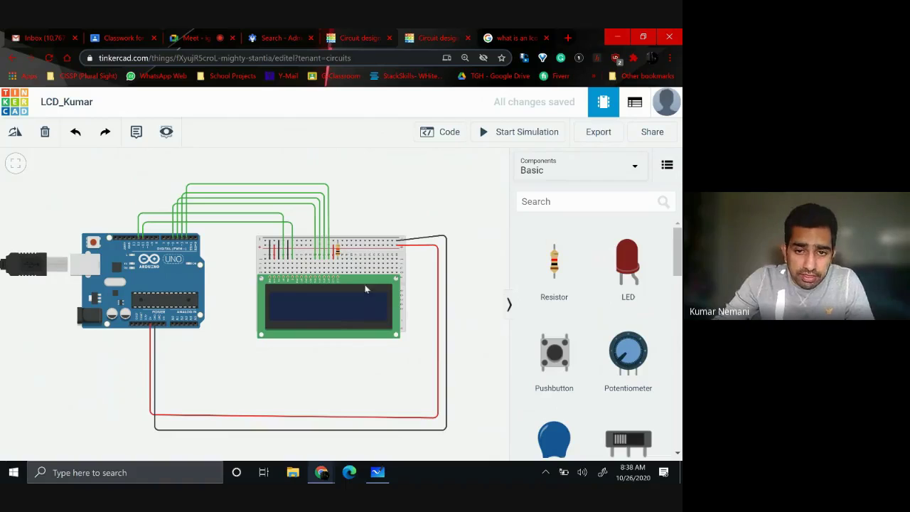
pyautogui.click(446, 243)
pyautogui.moveTo(447, 235); pyautogui.dragTo(446, 242)
pyautogui.click(472, 284)
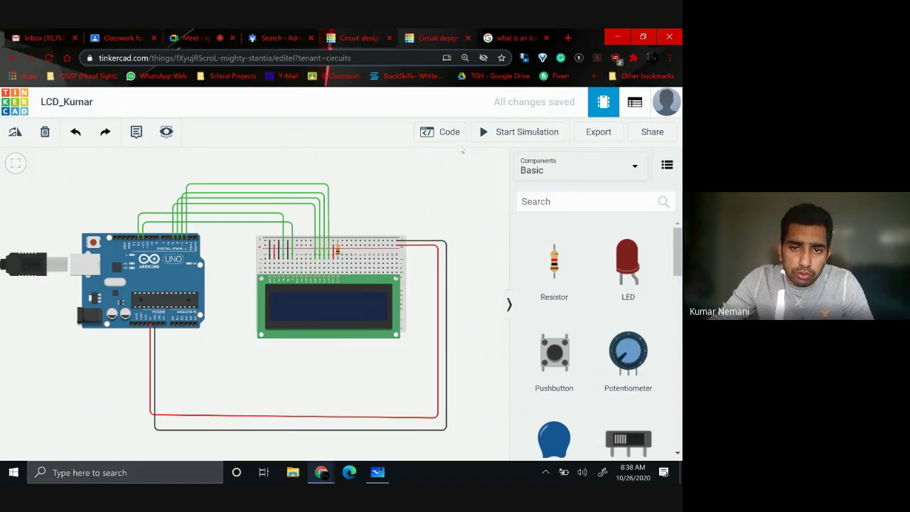
pyautogui.click(449, 132)
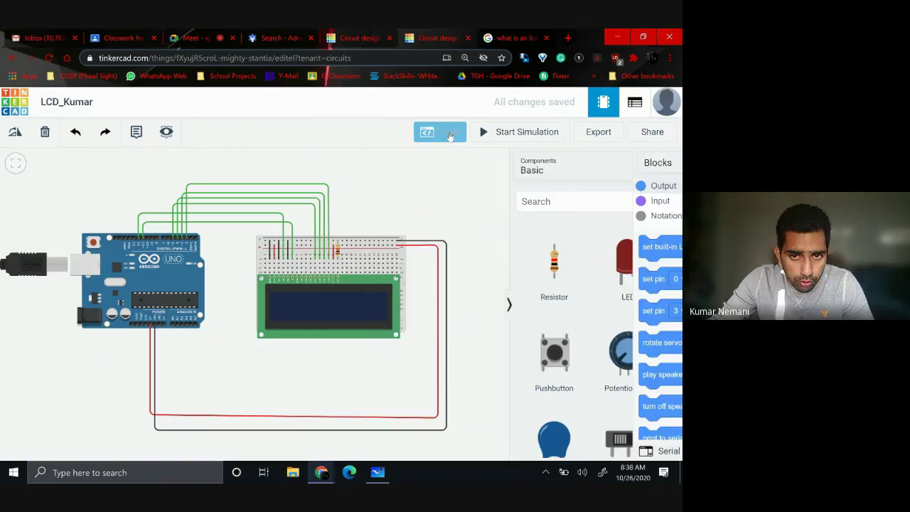
# Trash the default code blocks and switch the editor to Text mode.
pyautogui.moveTo(533, 226); pyautogui.dragTo(640, 403)
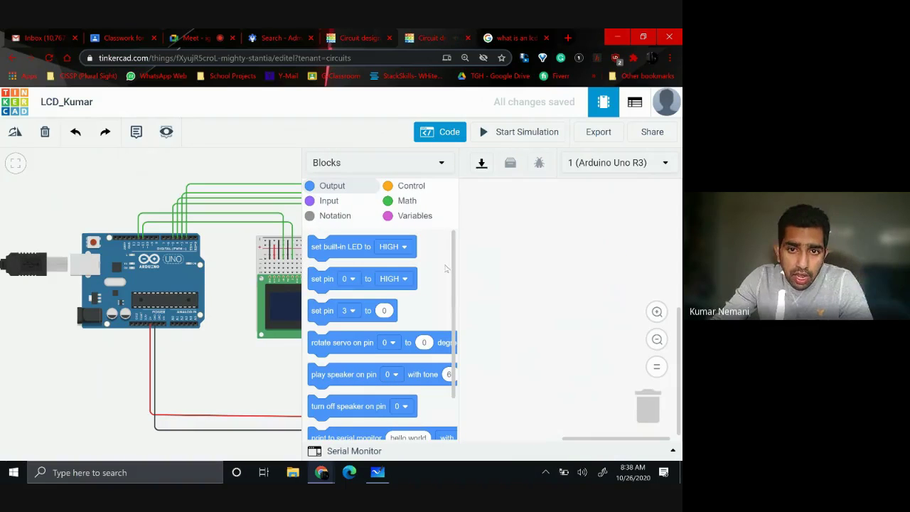
pyautogui.click(440, 165)
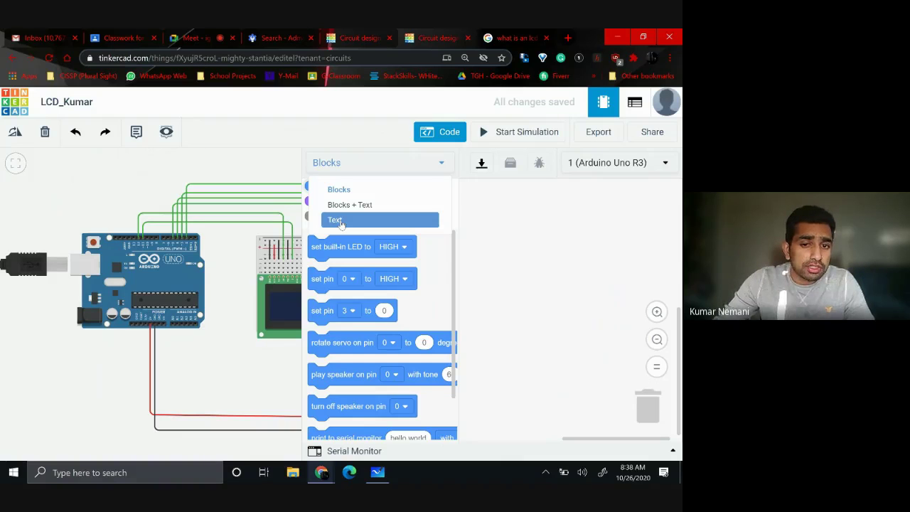
pyautogui.click(341, 221)
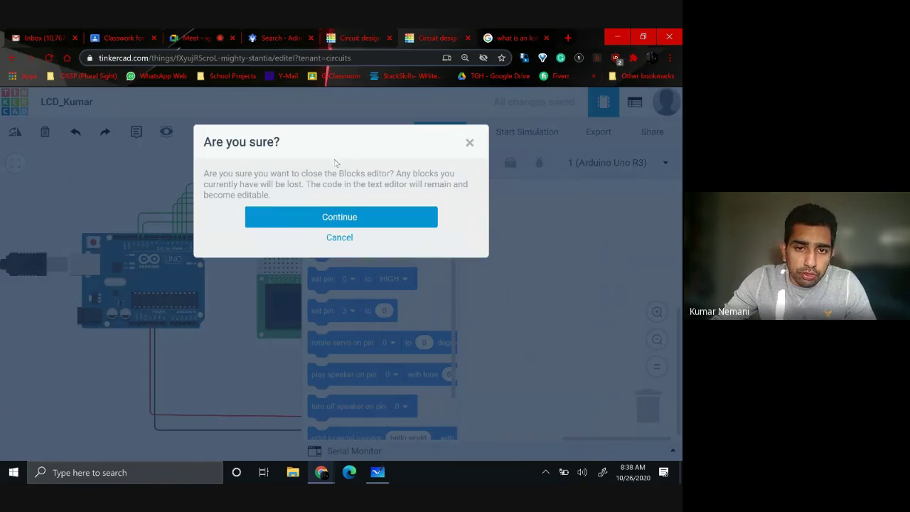
pyautogui.click(354, 218)
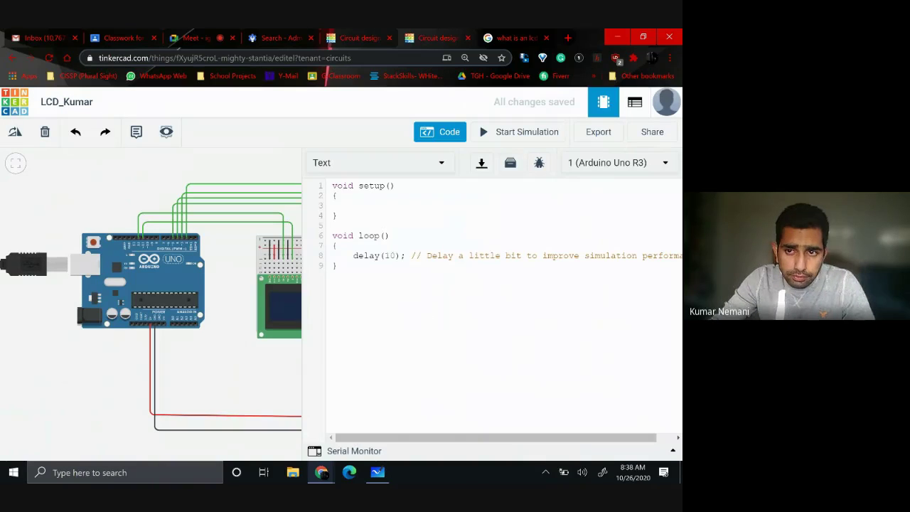
# Set the browser zoom to 150% and select all of the default sketch.
pyautogui.click(669, 59)
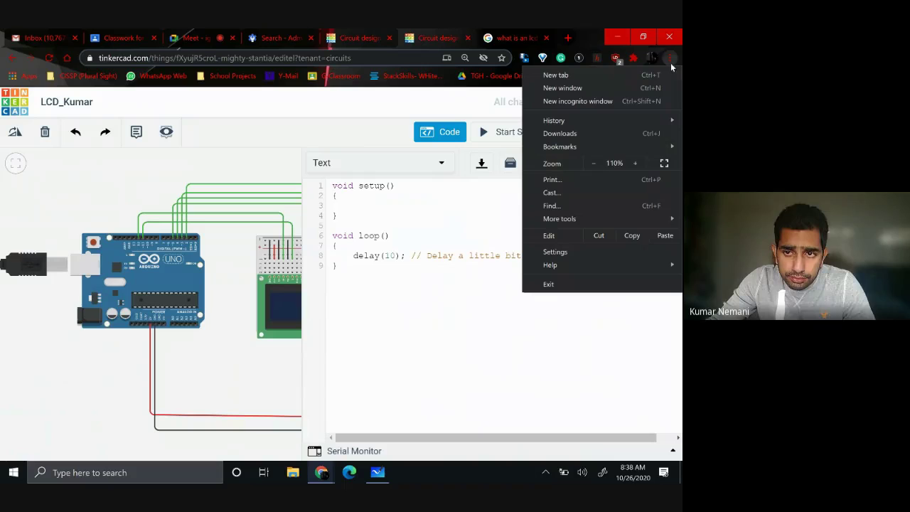
pyautogui.click(636, 163)
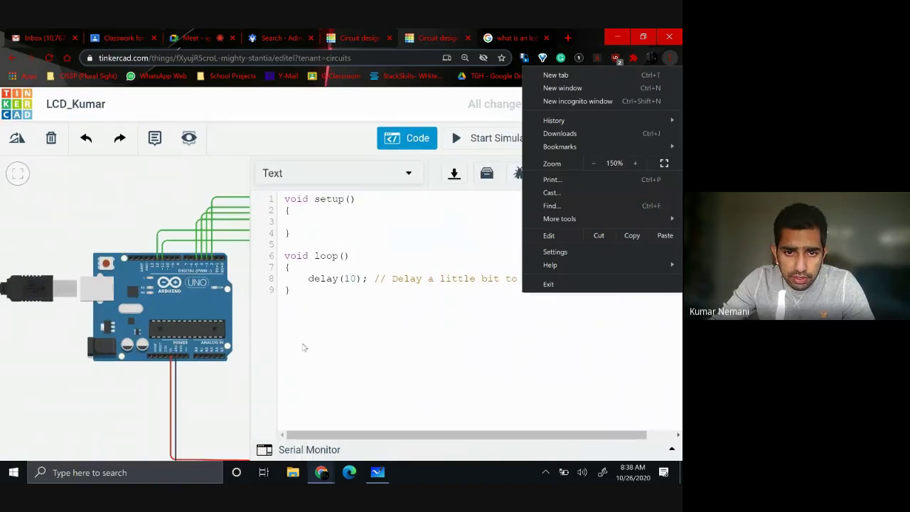
pyautogui.click(331, 370)
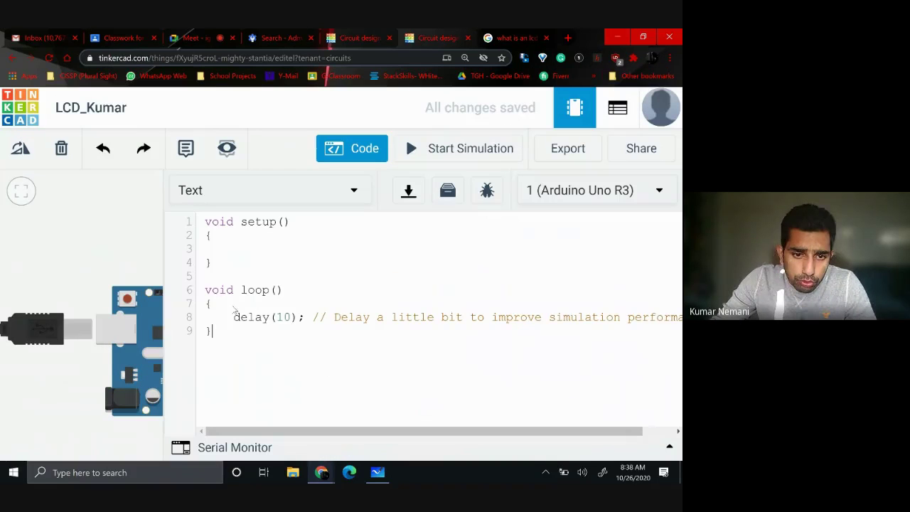
pyautogui.moveTo(223, 356); pyautogui.dragTo(194, 211)
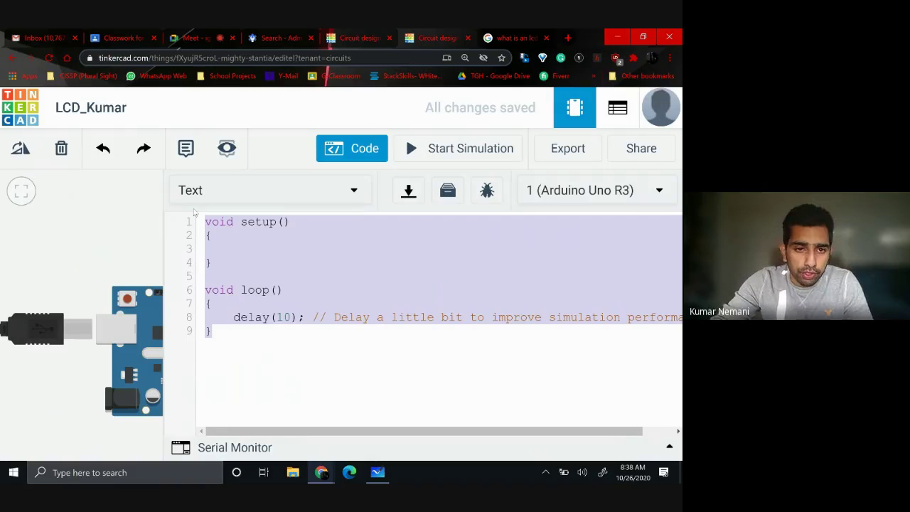
# Replace the default sketch with #include<LiquidCrystal.h> on line 1.
pyautogui.press('BackSpace')
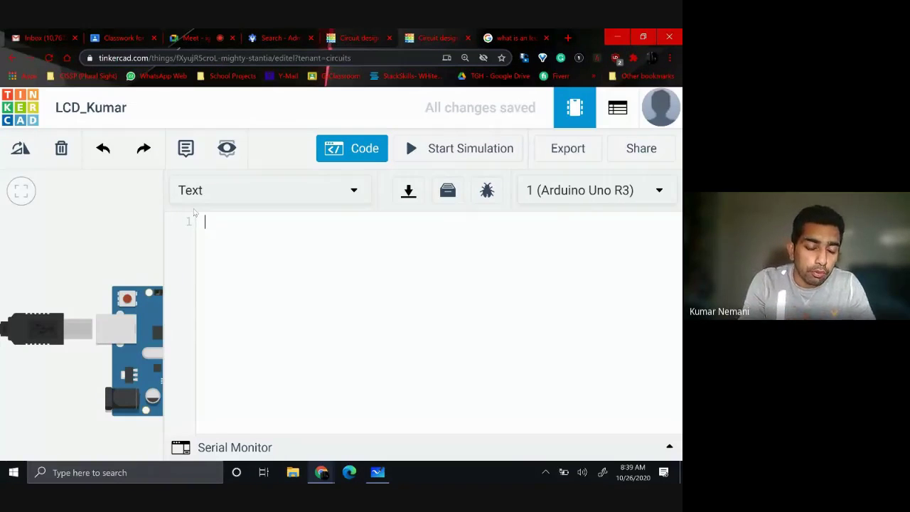
pyautogui.write('#inc')
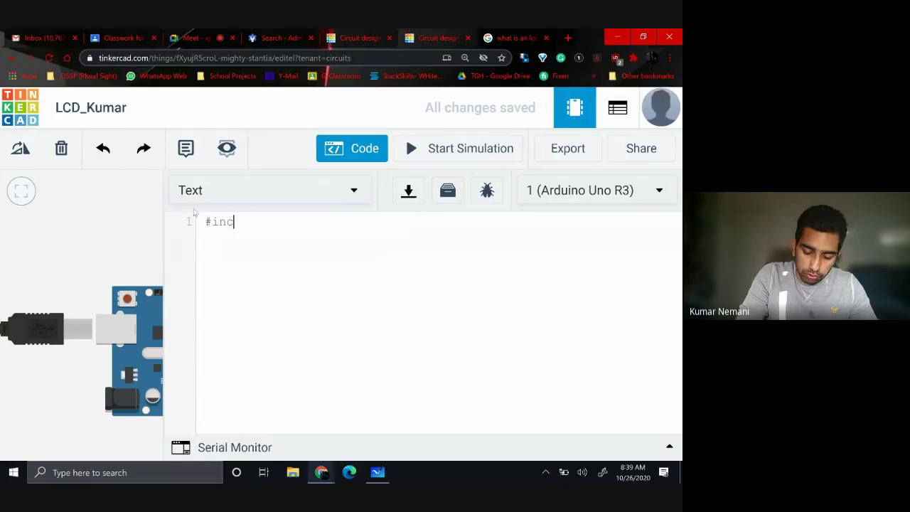
pyautogui.write('lude<<')
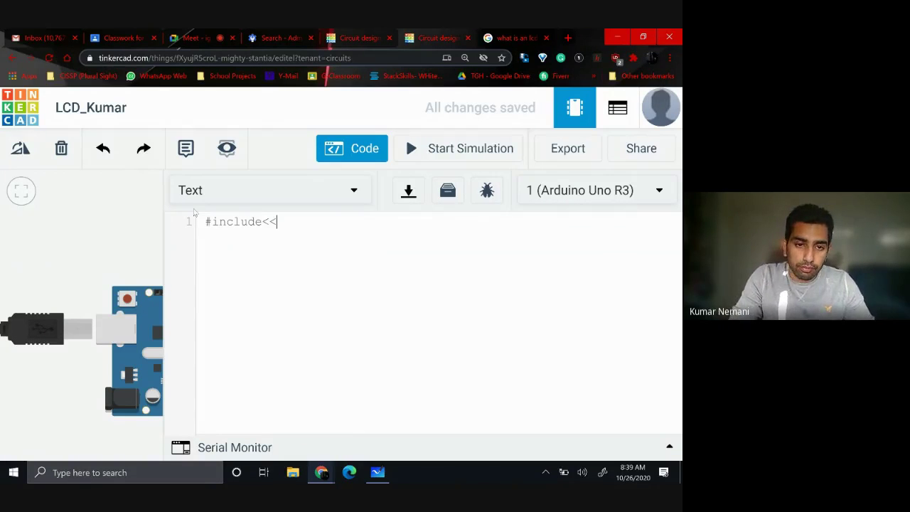
pyautogui.press('BackSpace')
pyautogui.write('>')
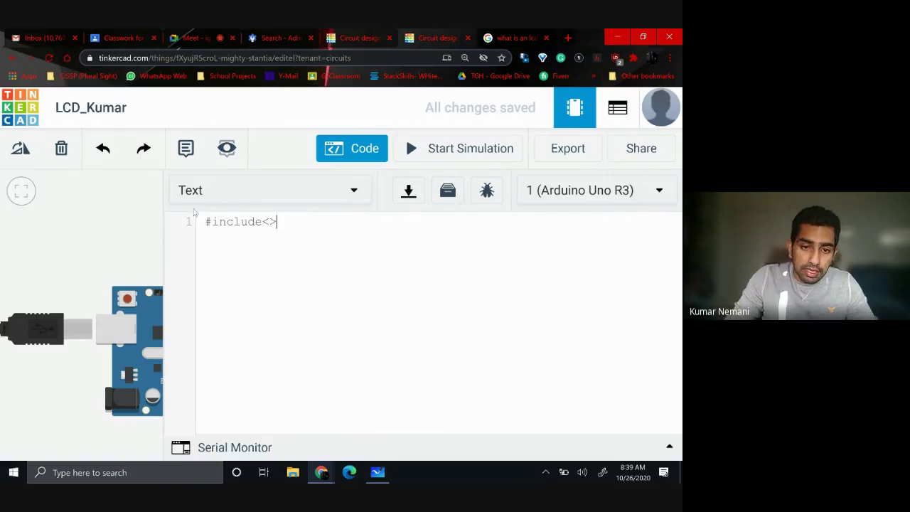
pyautogui.write('Liqui')
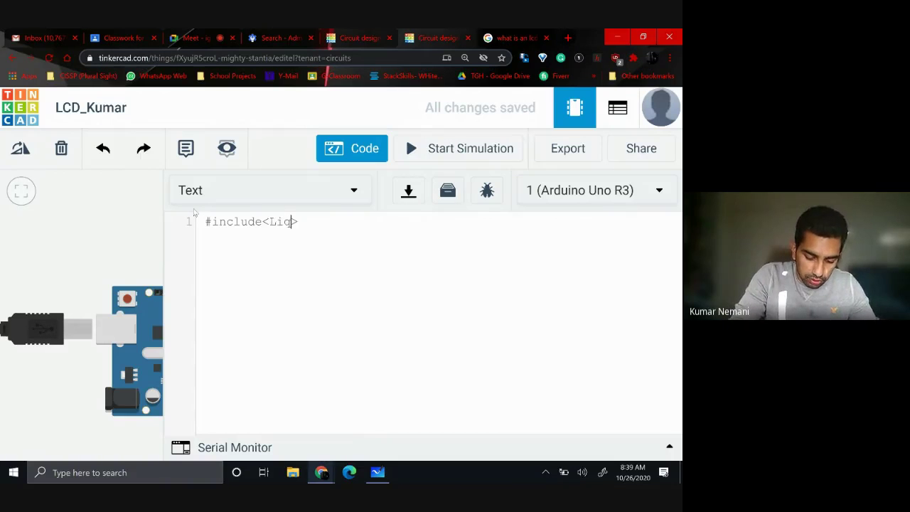
pyautogui.write('dCr')
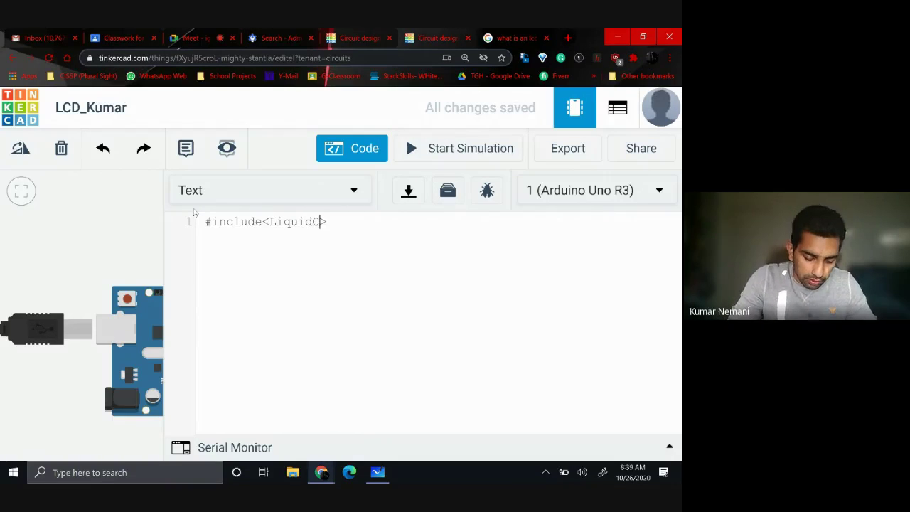
pyautogui.write('ystal.')
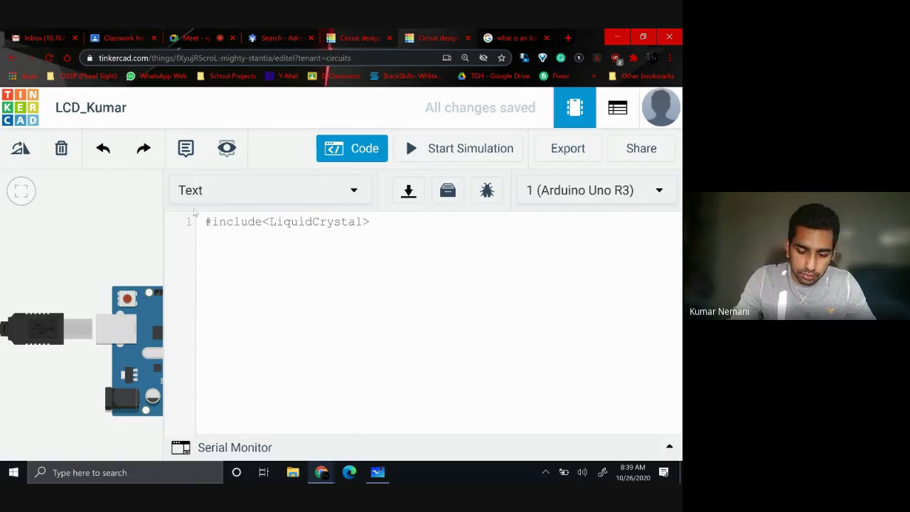
pyautogui.write('h')
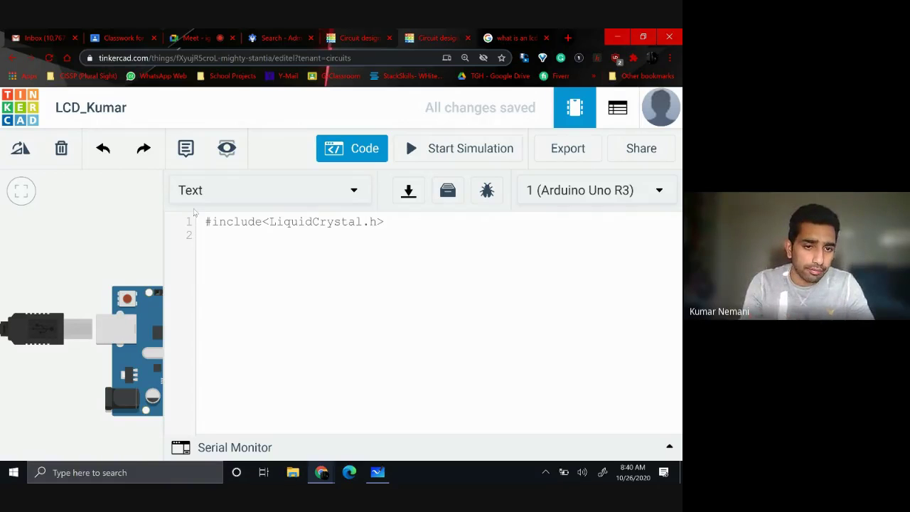
# Type LiquidCrystal on line 2, removing the stray space between Liquid and Crystal.
pyautogui.write('Liquid C')
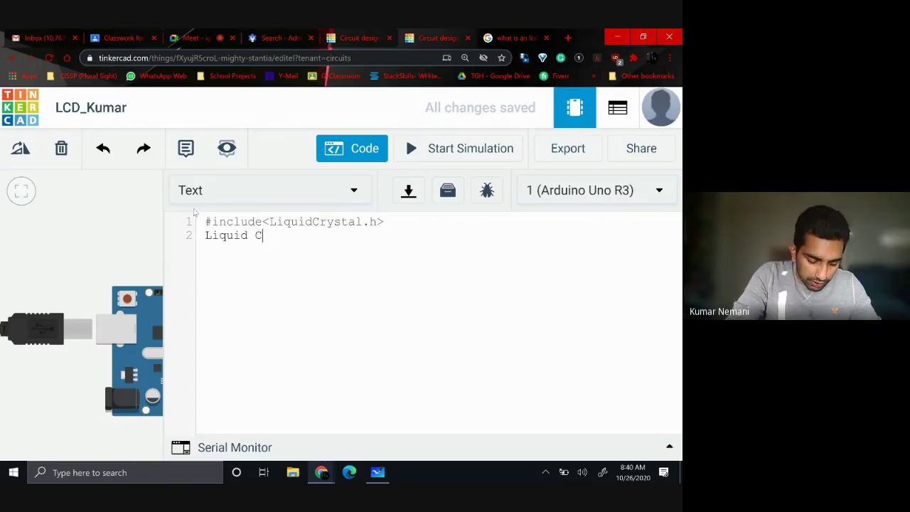
pyautogui.press('BackSpace')
pyautogui.write('Crystal')
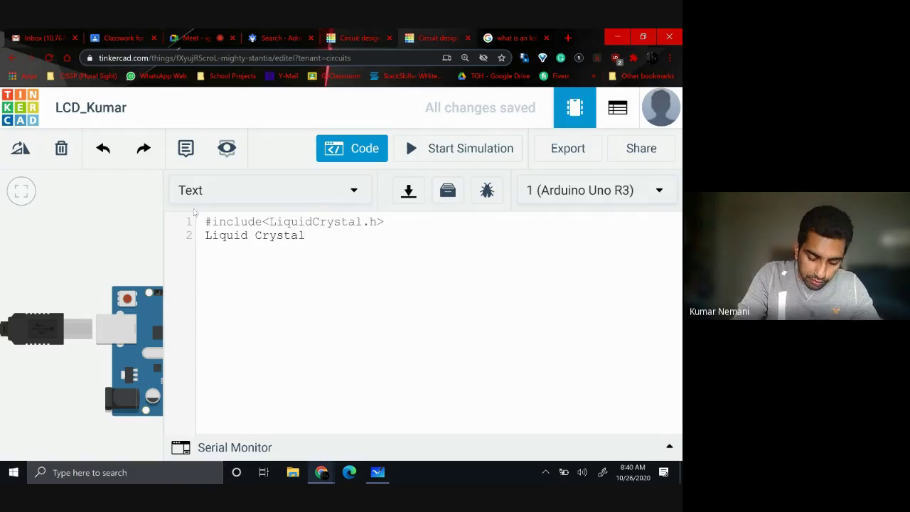
pyautogui.click(313, 222)
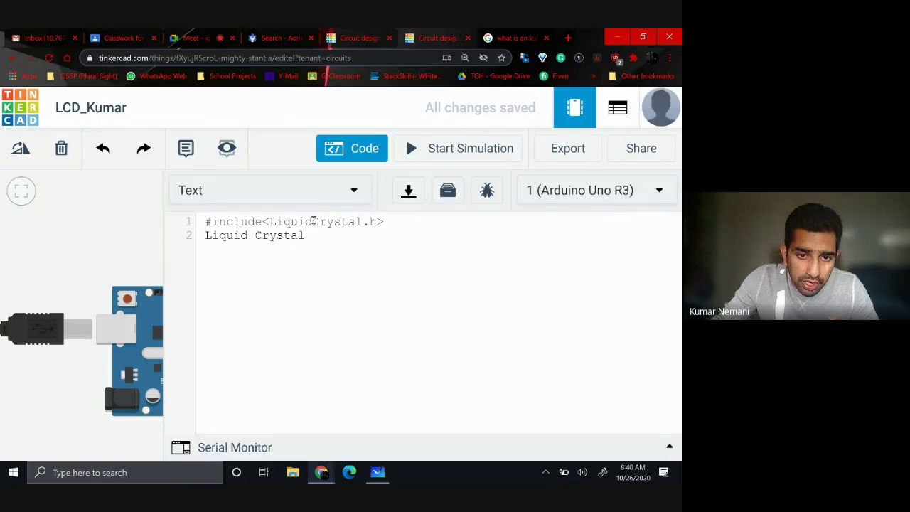
pyautogui.click(307, 235)
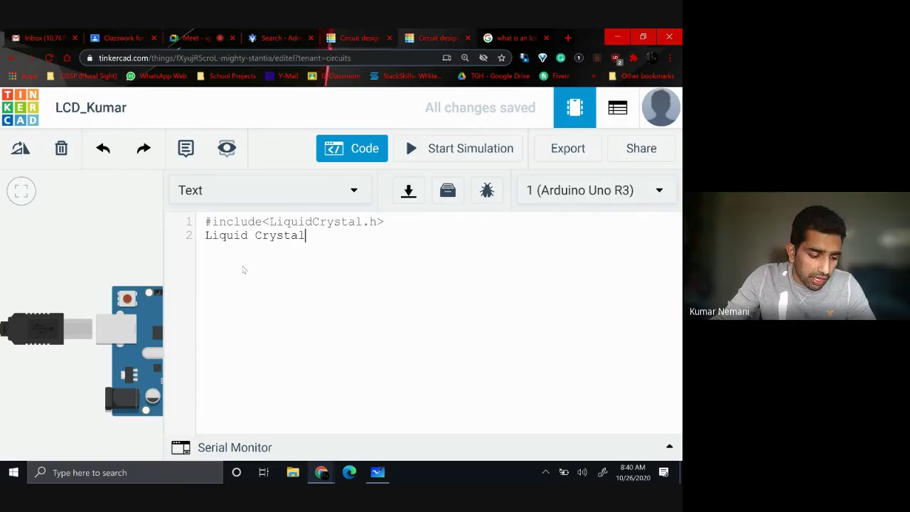
pyautogui.click(253, 237)
pyautogui.moveTo(254, 238); pyautogui.dragTo(248, 236)
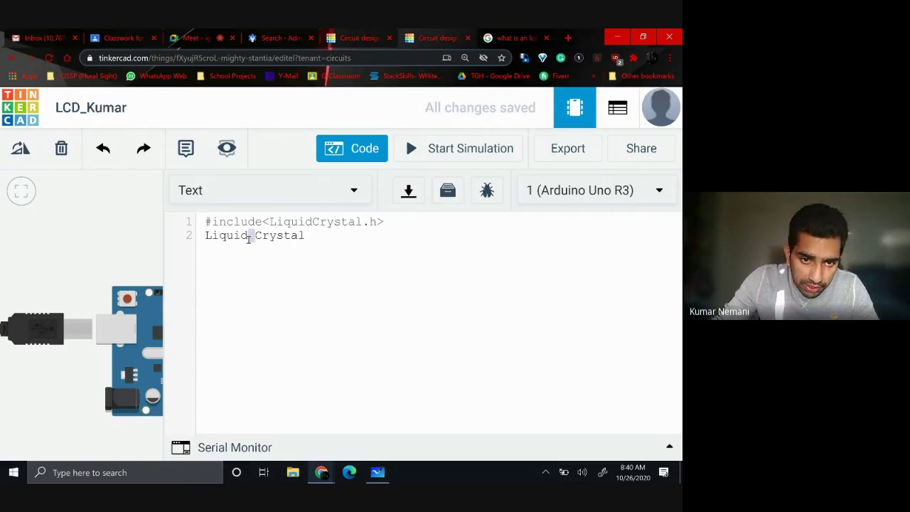
pyautogui.click(253, 235)
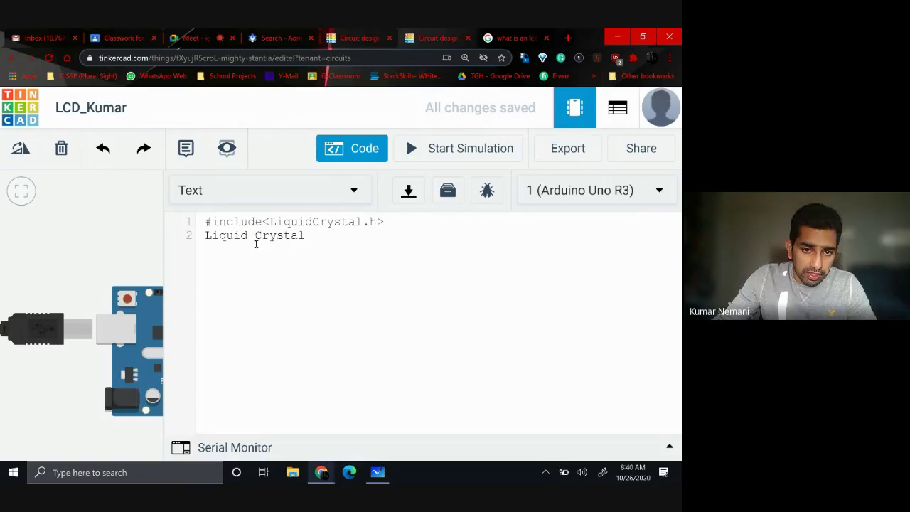
pyautogui.press('BackSpace')
# Complete the declaration as lcd(12,11,5,4,3,2); and start a new line.
pyautogui.click(300, 237)
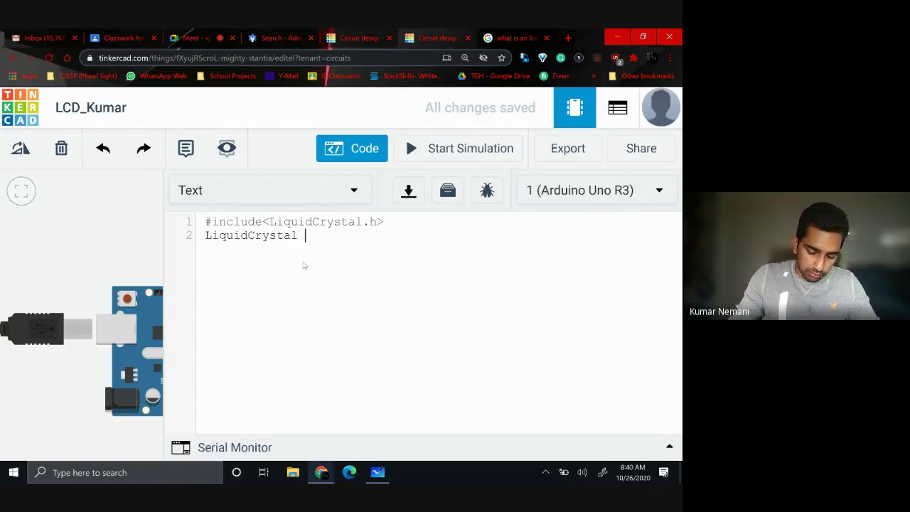
pyautogui.write('lcd(')
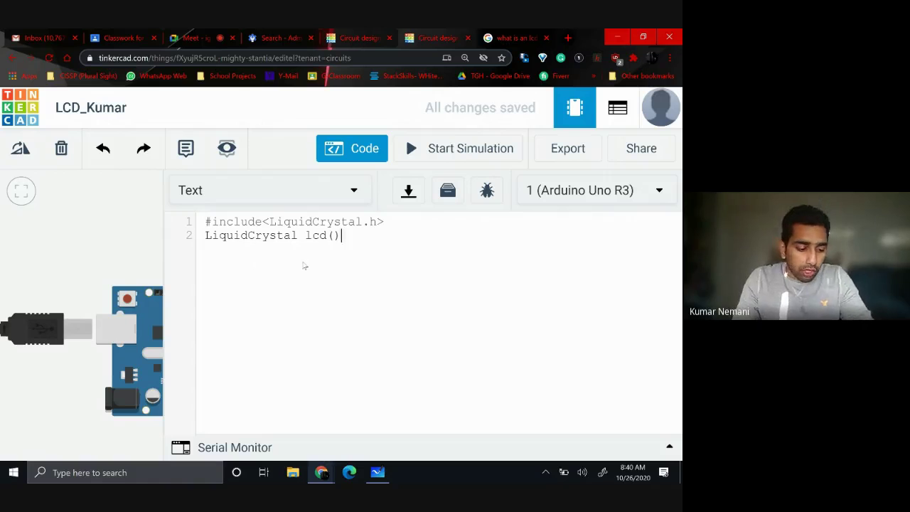
pyautogui.write('12,')
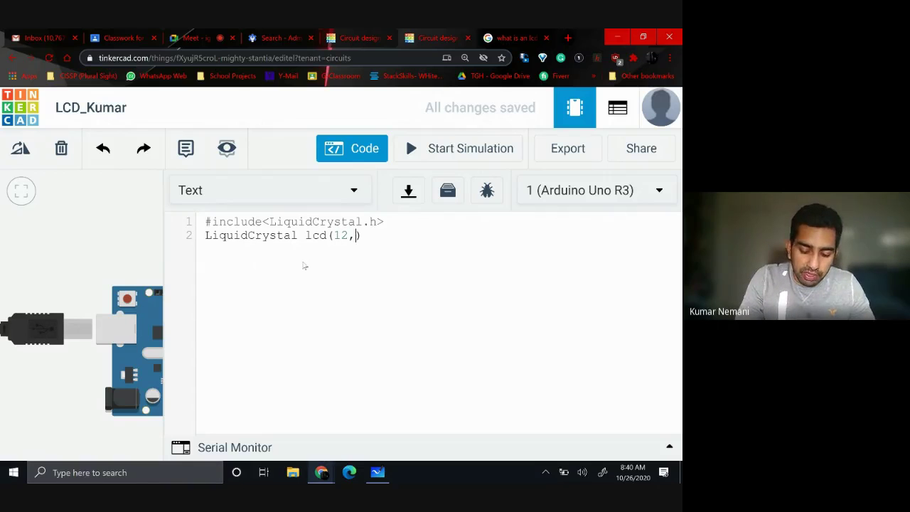
pyautogui.write('11,')
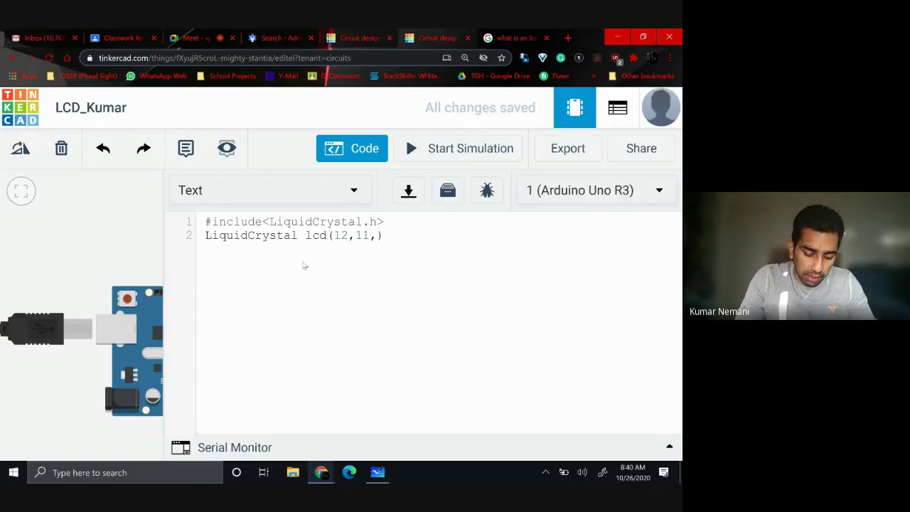
pyautogui.write('5,')
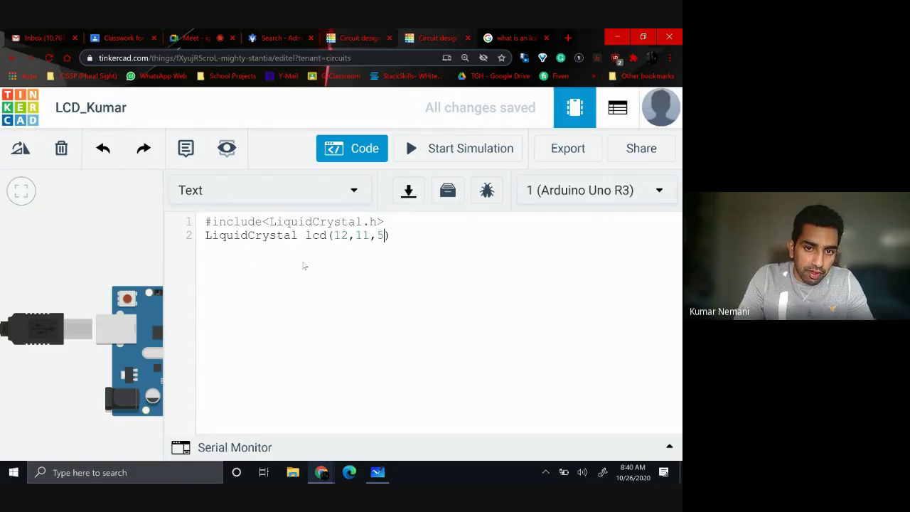
pyautogui.write('4,')
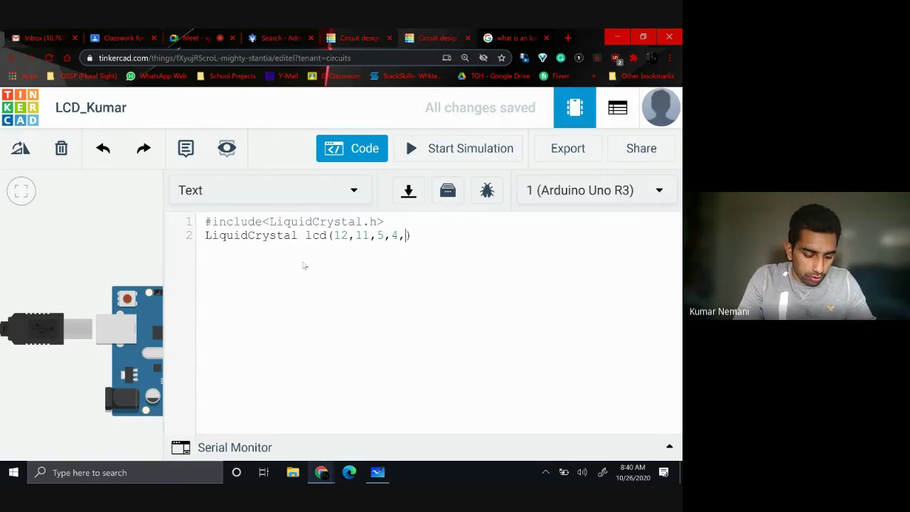
pyautogui.write('3,2)')
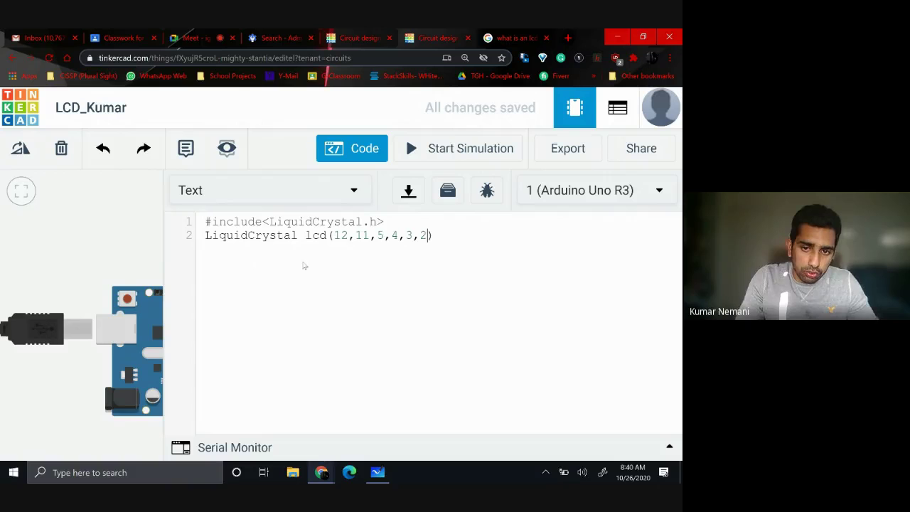
pyautogui.write(';')
pyautogui.press('Return')
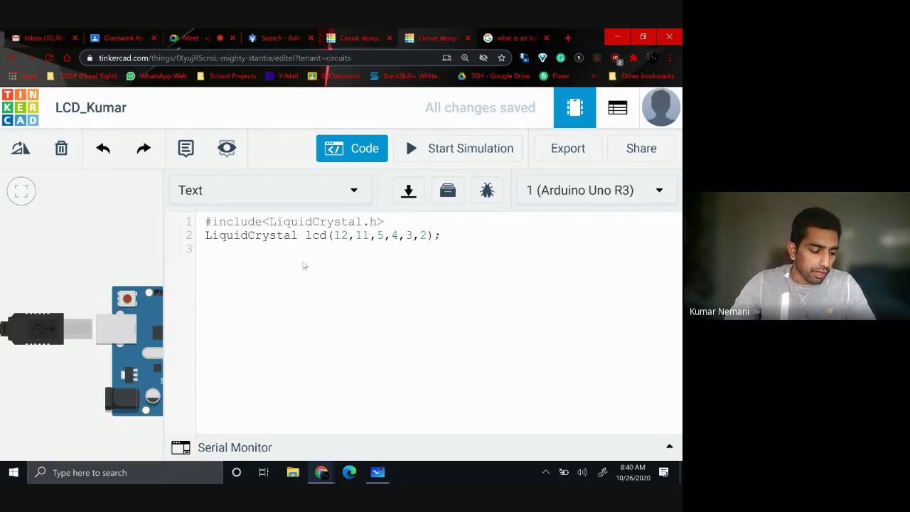
# Write a void setup() function containing lcd.begin(16,2); for the 16x2 display.
pyautogui.press('Return')
pyautogui.write('vo')
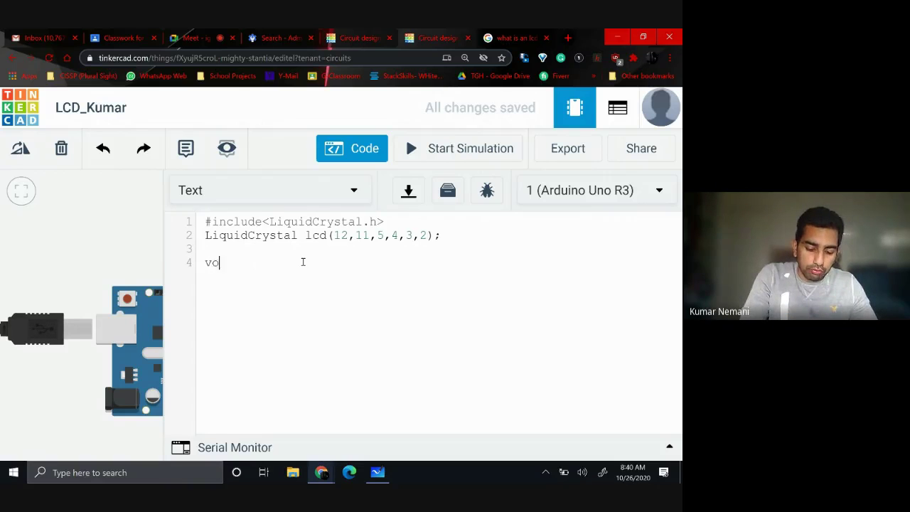
pyautogui.write('id set')
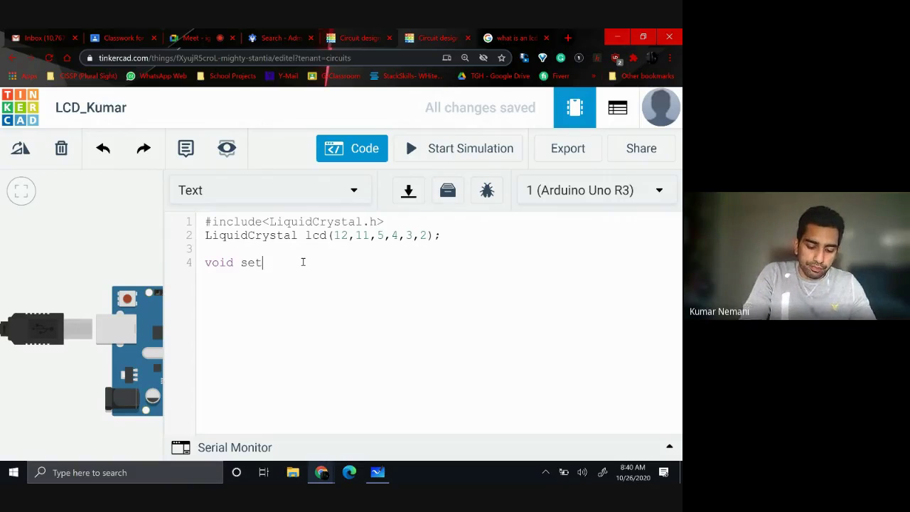
pyautogui.write('up()')
pyautogui.press('Return')
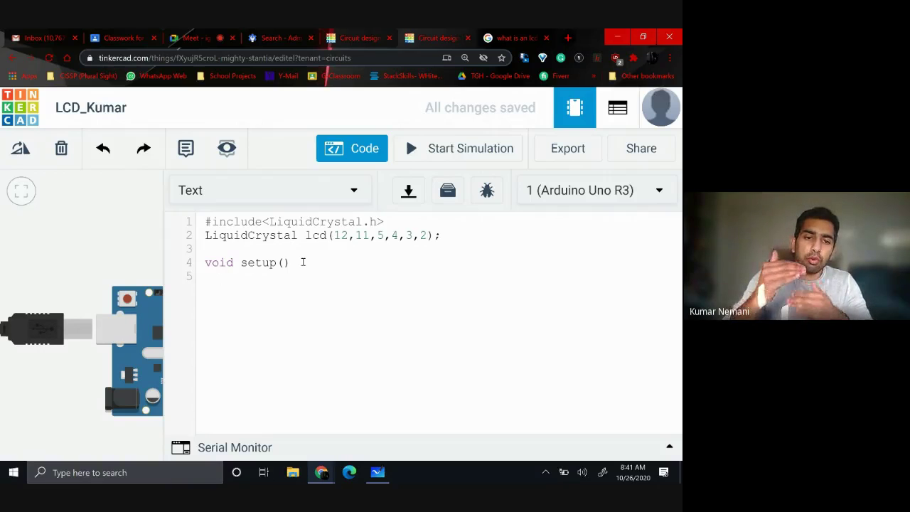
pyautogui.write('{')
pyautogui.press('Return')
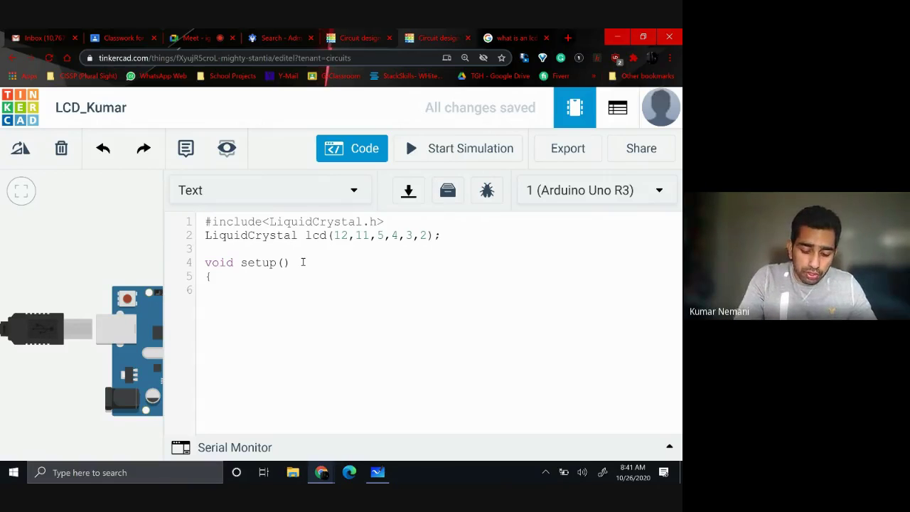
pyautogui.write('lcd.')
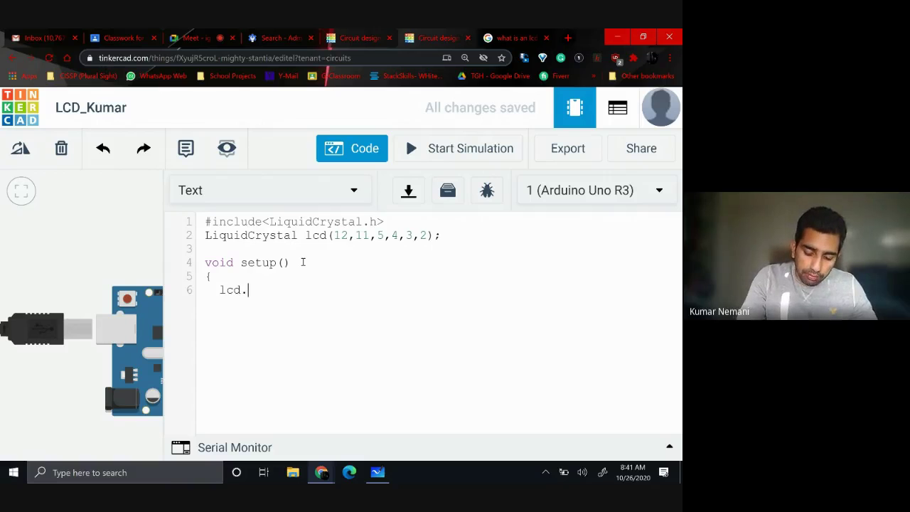
pyautogui.write('begin')
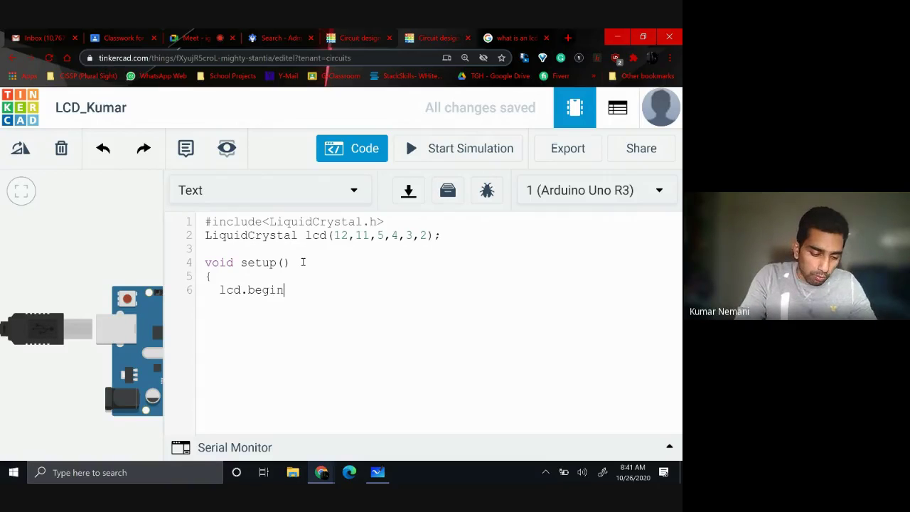
pyautogui.write('()')
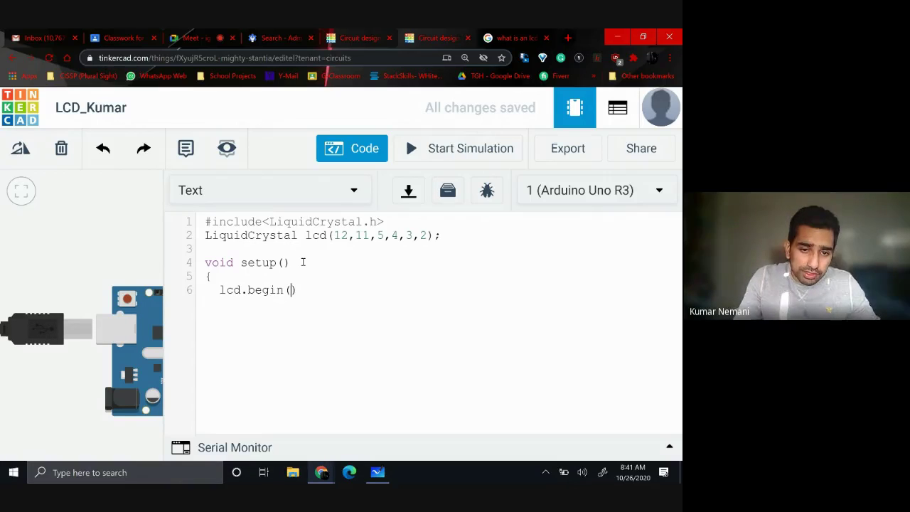
pyautogui.write('16,2')
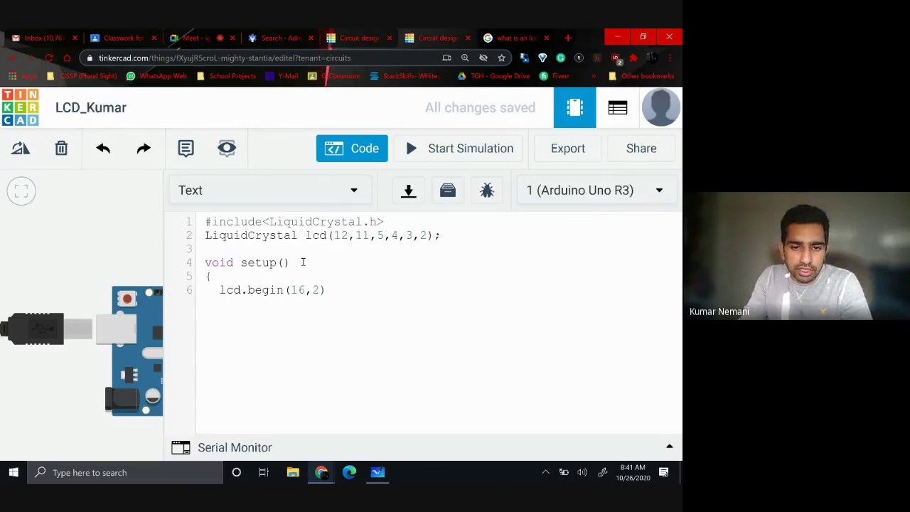
pyautogui.write(';')
pyautogui.press('Return')
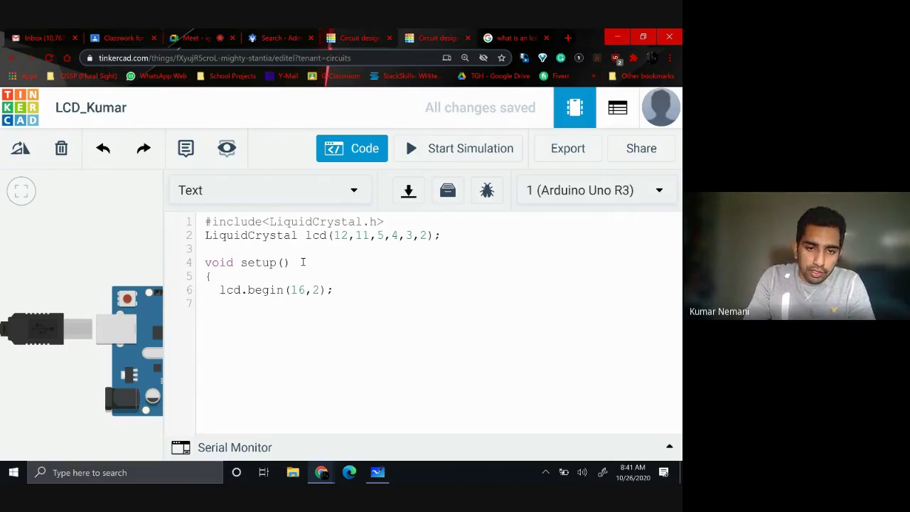
pyautogui.write('}')
pyautogui.press('Return')
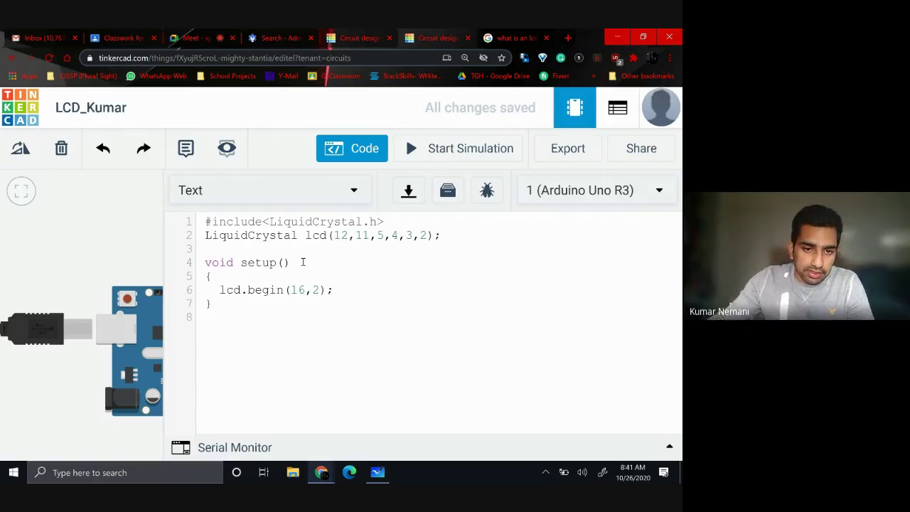
# Verify setup's braces and semicolon, then add a blank line below it.
pyautogui.click(210, 275)
pyautogui.click(210, 304)
pyautogui.moveTo(328, 290); pyautogui.dragTo(336, 289)
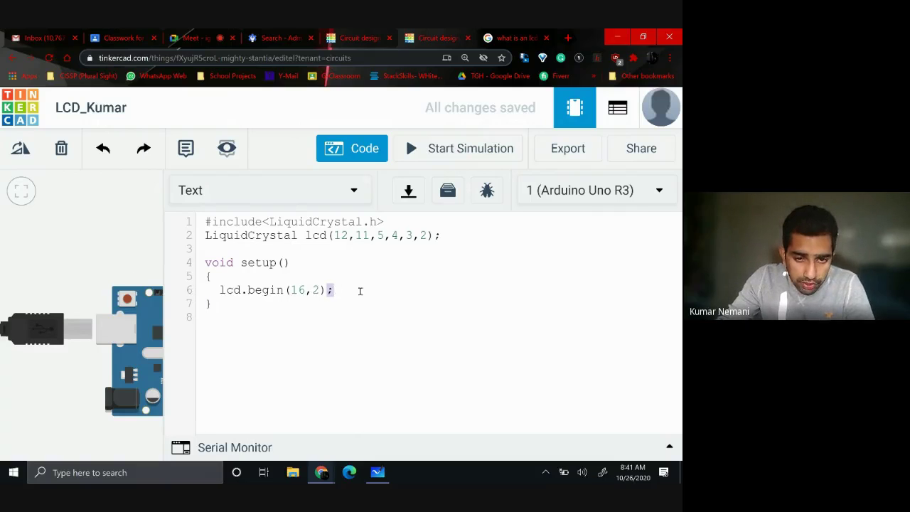
pyautogui.click(226, 318)
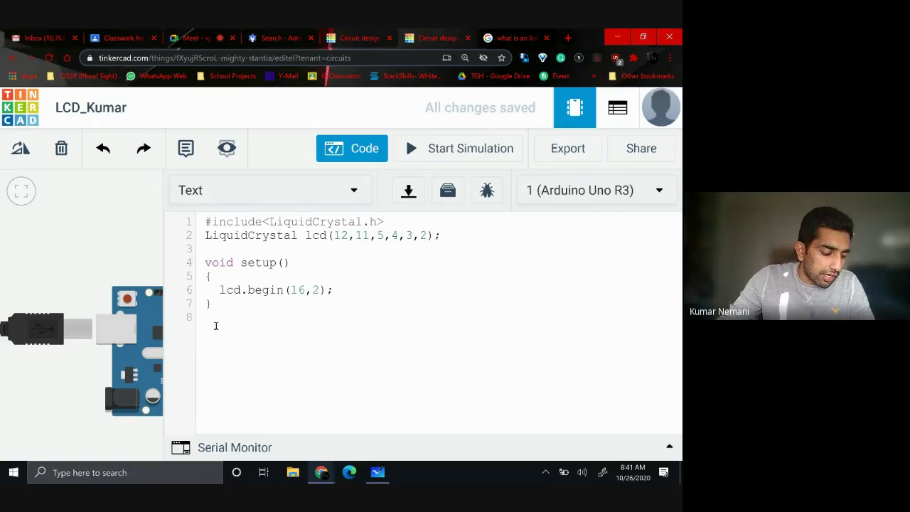
pyautogui.press('Return')
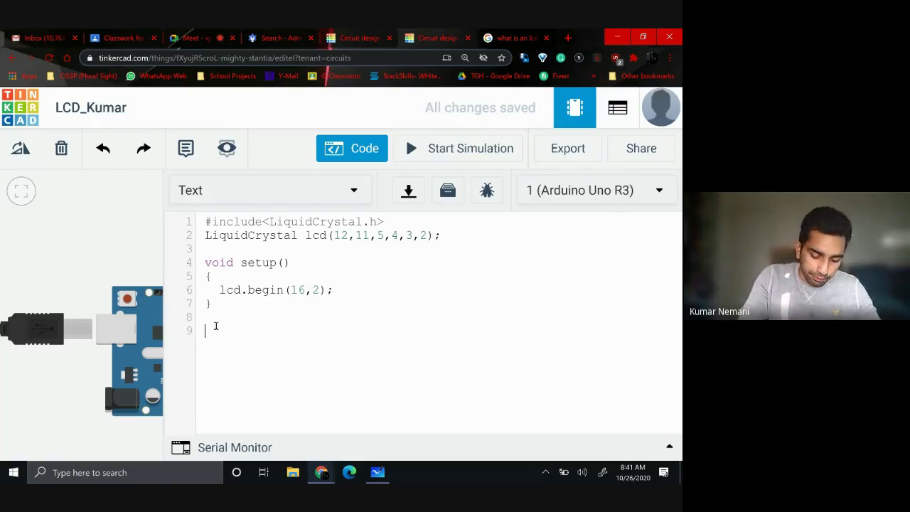
# Start a void loop() function with its opening brace below setup().
pyautogui.write('lcd')
pyautogui.press('BackSpace')
pyautogui.press('BackSpace')
pyautogui.press('BackSpace')
pyautogui.write('void')
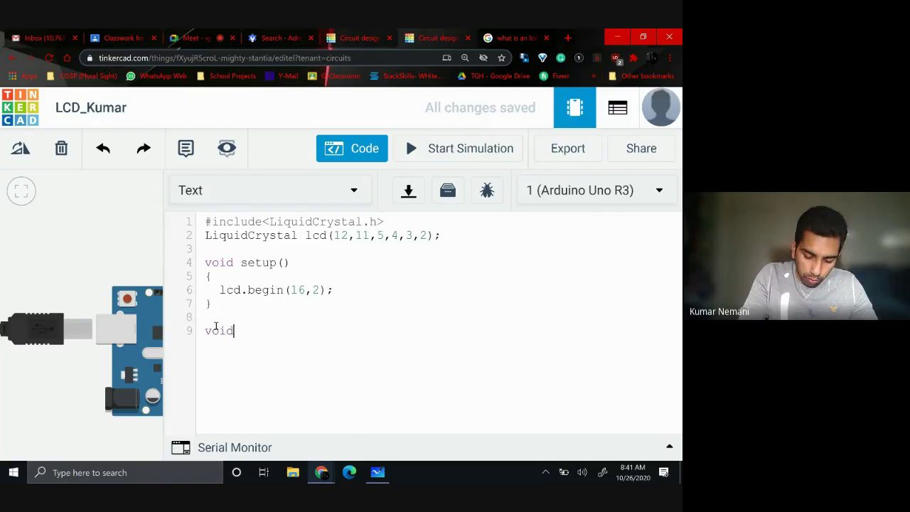
pyautogui.write(' loop()')
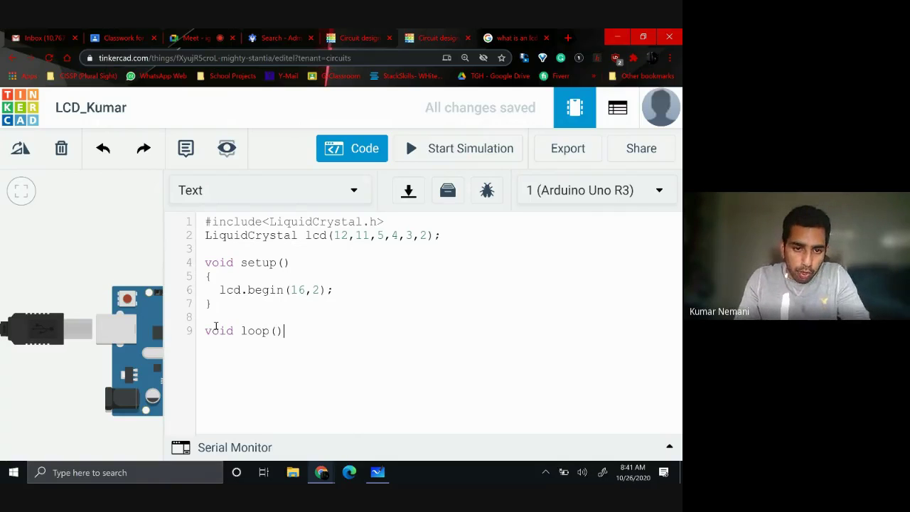
pyautogui.press('Return')
pyautogui.write('{')
pyautogui.press('Return')
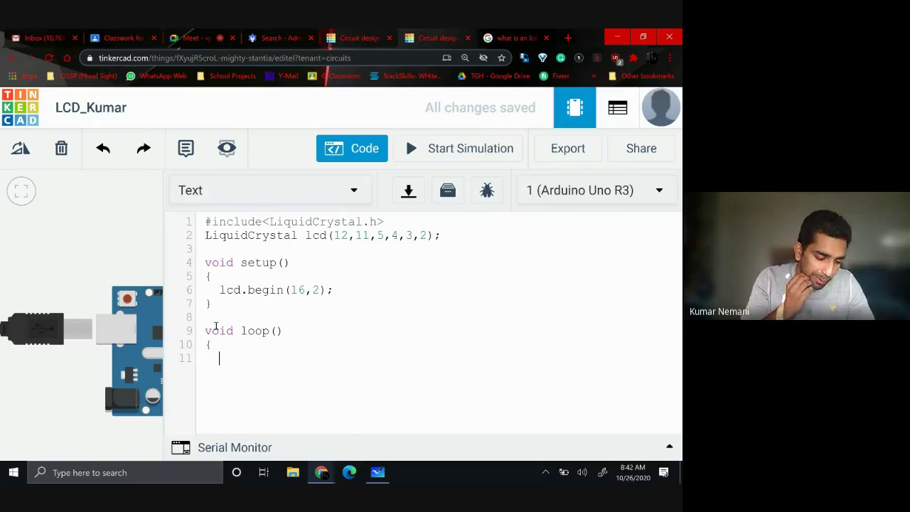
# Type lcd.setCursor as the loop's first line, correcting the capital-U typo.
pyautogui.write('lcd.setCUrsor')
pyautogui.press('Left')
pyautogui.press('Left')
pyautogui.press('Left')
pyautogui.press('Left')
pyautogui.press('BackSpace')
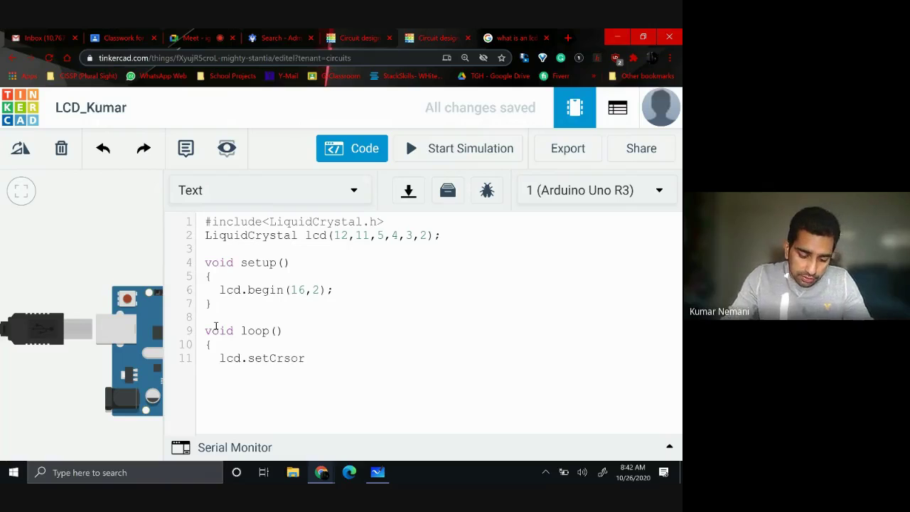
pyautogui.write('u')
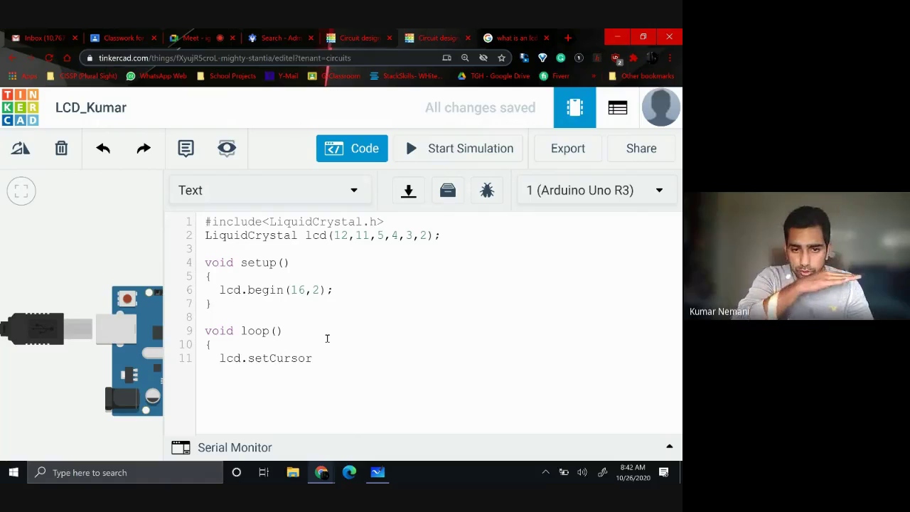
pyautogui.click(319, 358)
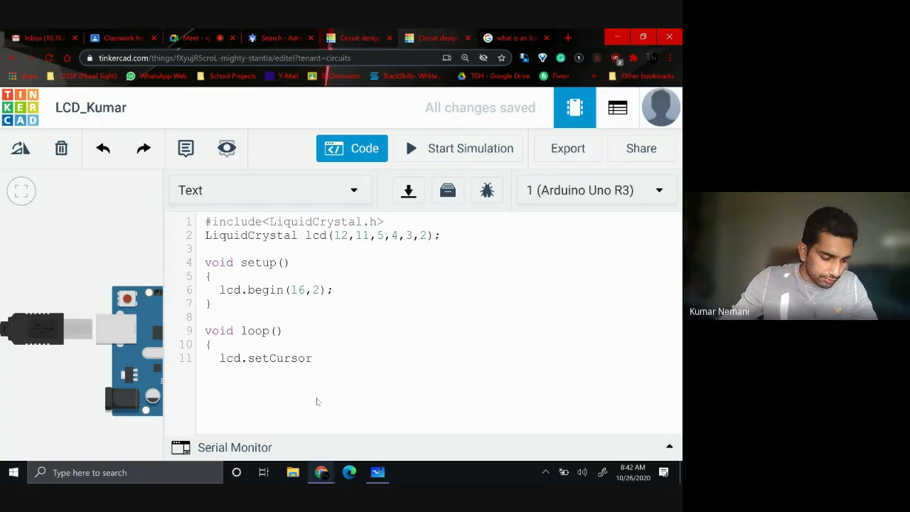
# Finish lcd.setCursor(0,0); and add an lcd.print line printing the name string.
pyautogui.write('(0,')
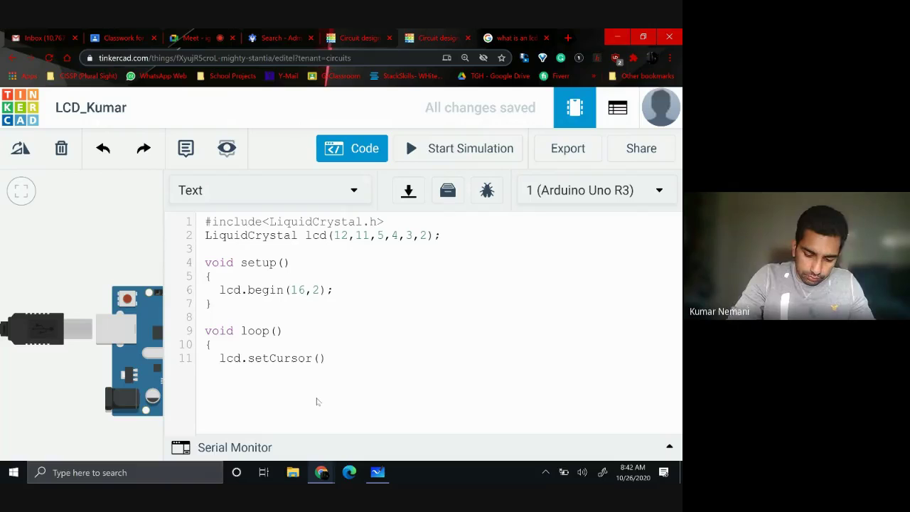
pyautogui.write('0);')
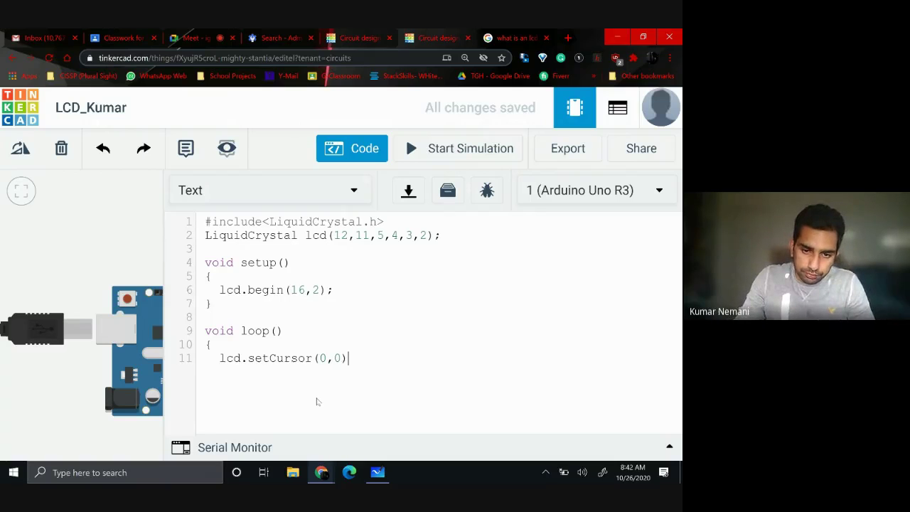
pyautogui.press('Return')
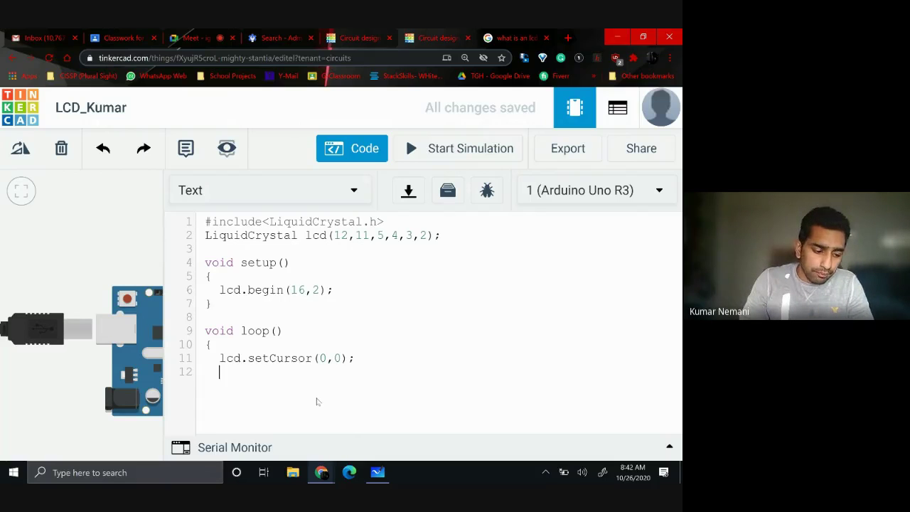
pyautogui.write('lcd.')
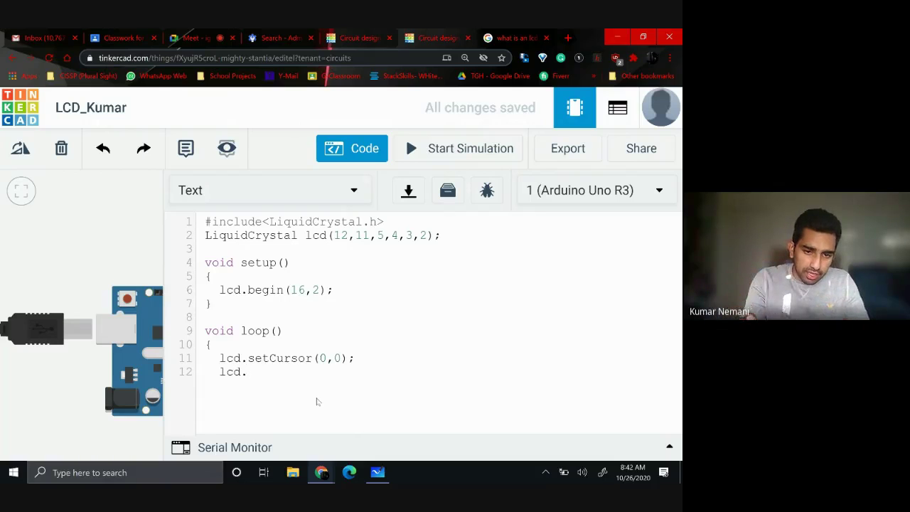
pyautogui.write('print')
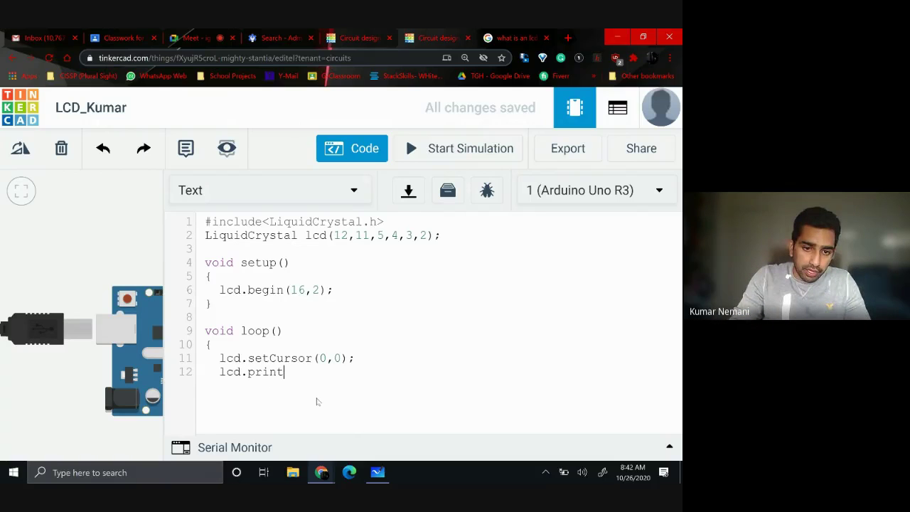
pyautogui.write('()')
pyautogui.press('Left')
pyautogui.write('"')
pyautogui.press('Left')
pyautogui.write('Man')
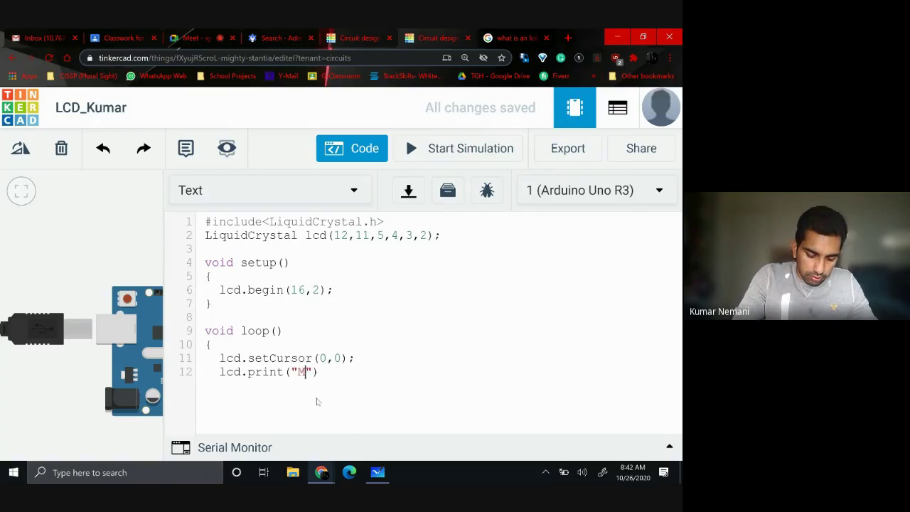
pyautogui.write('zy_Ri')
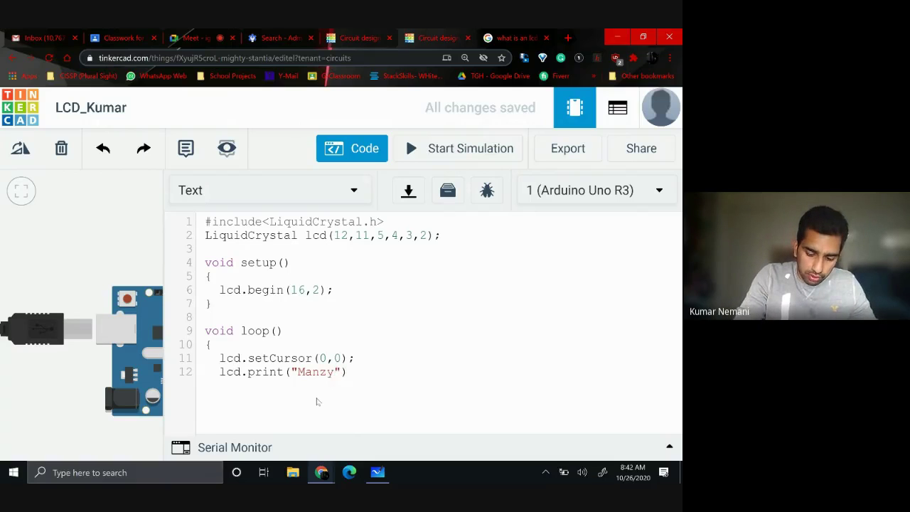
pyautogui.write('chmond')
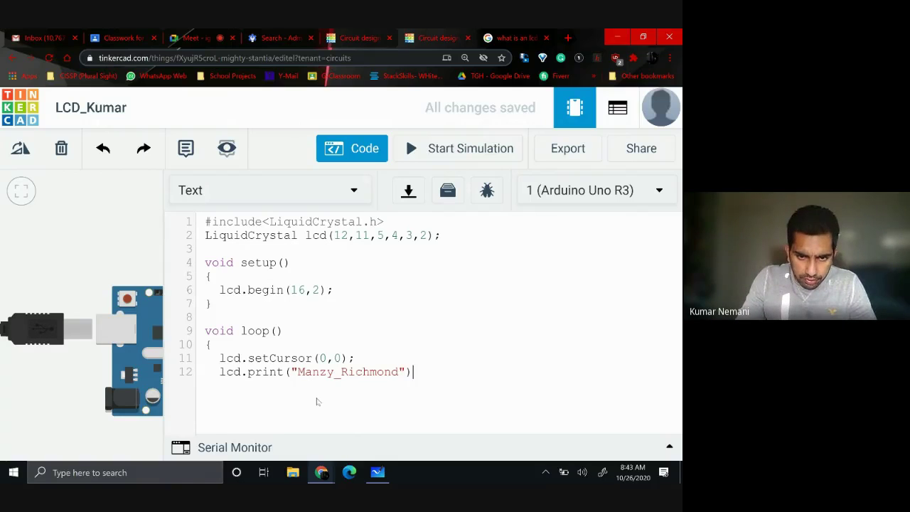
pyautogui.write(';')
pyautogui.press('Return')
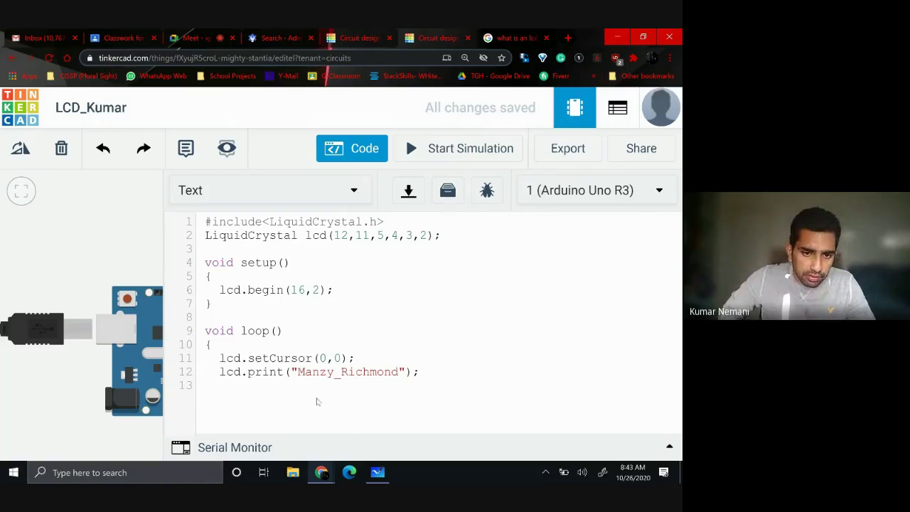
# Add lcd.setCursor(2,1); and lcd.print("STEAM CLASS"); on lines 13–14.
pyautogui.write('lc')
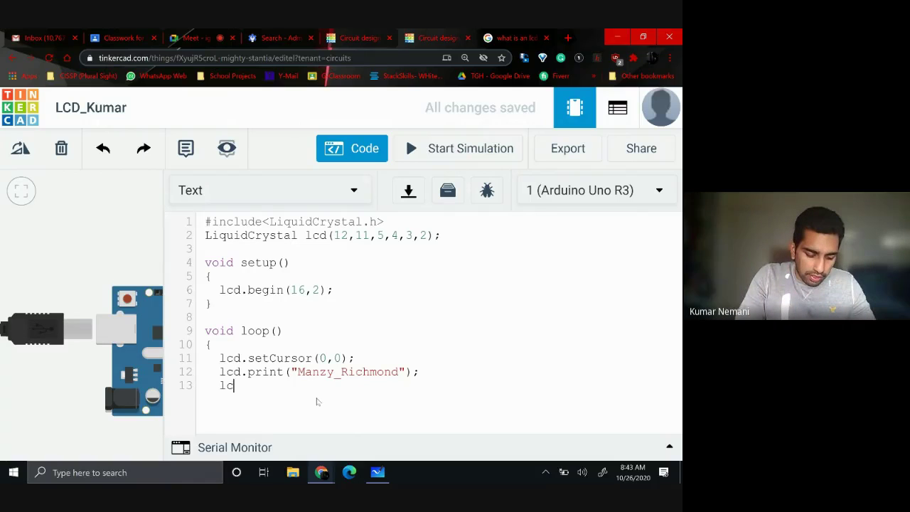
pyautogui.write('d.s')
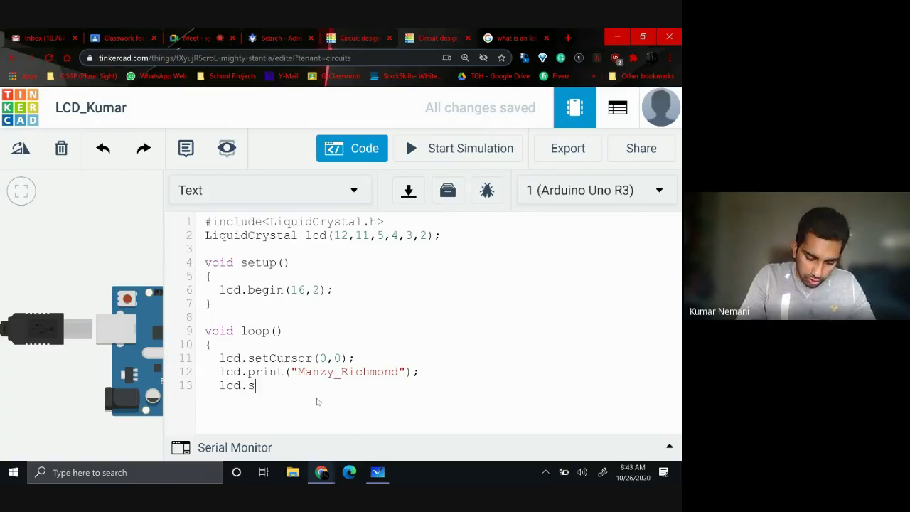
pyautogui.write('etCursor(')
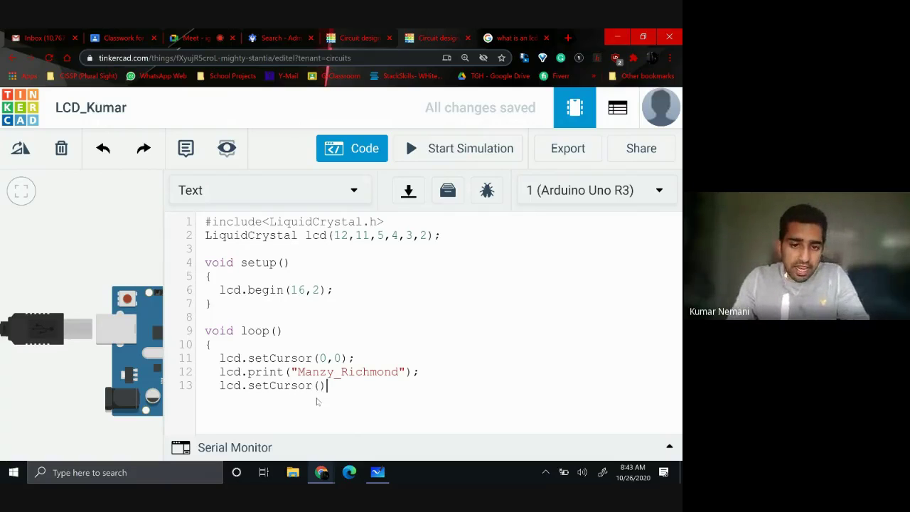
pyautogui.write('2,1)')
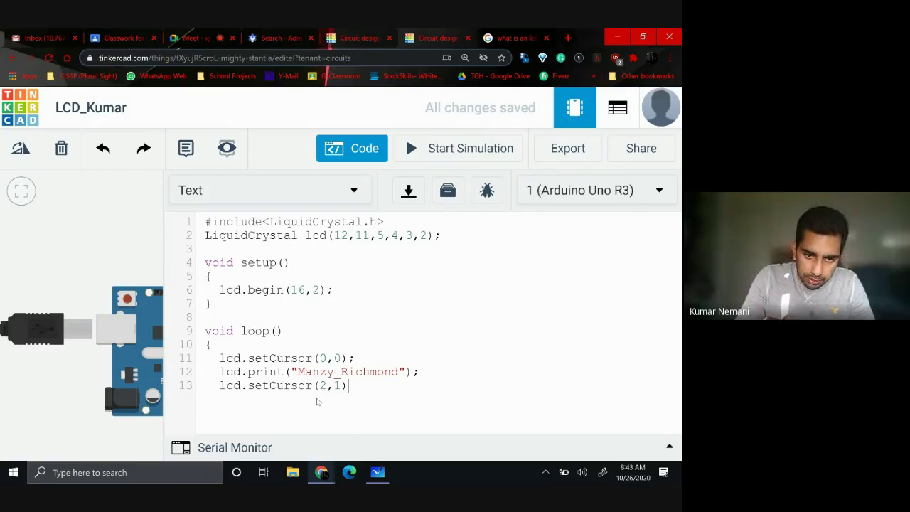
pyautogui.write(';')
pyautogui.press('Return')
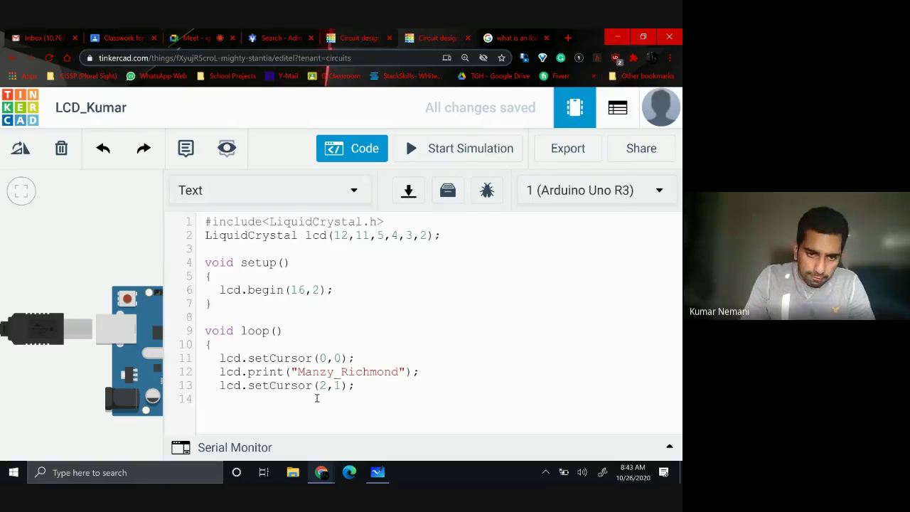
pyautogui.write('lcd.p')
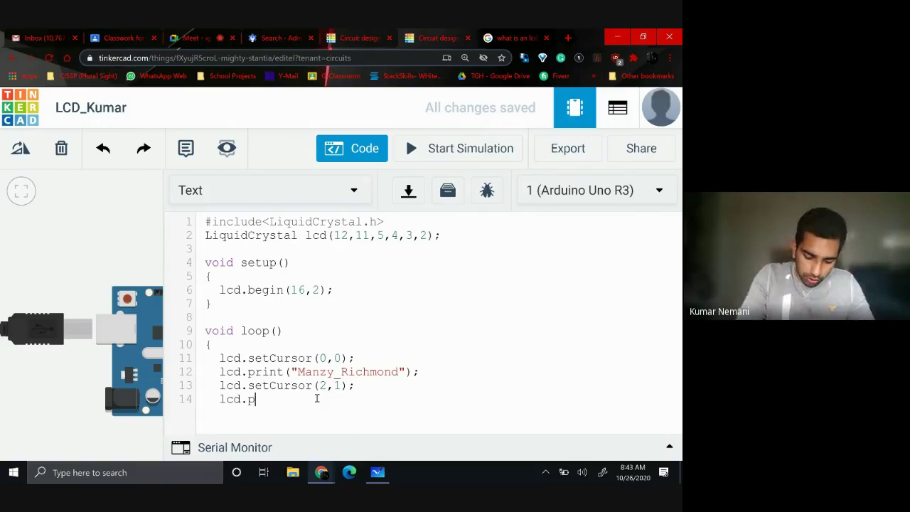
pyautogui.write('rint()')
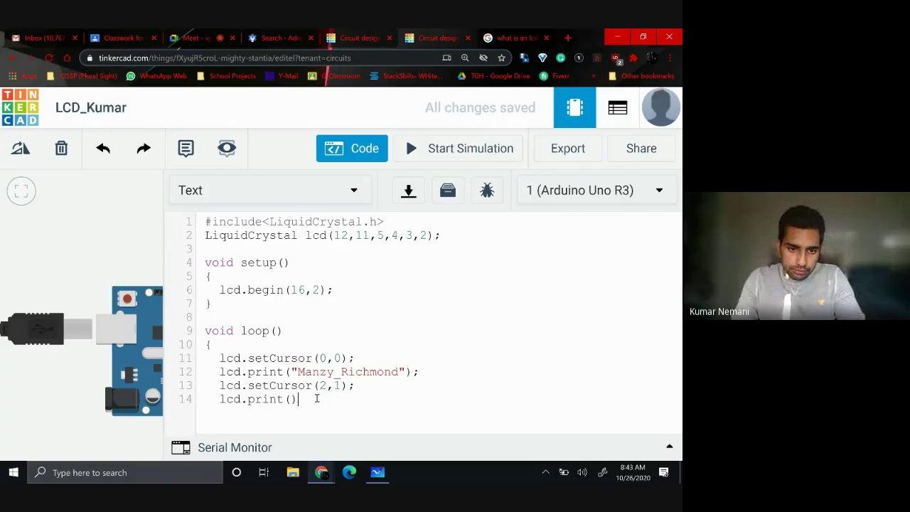
pyautogui.write('""')
pyautogui.press('Left')
pyautogui.write('STEAM CLASS')
pyautogui.press('End')
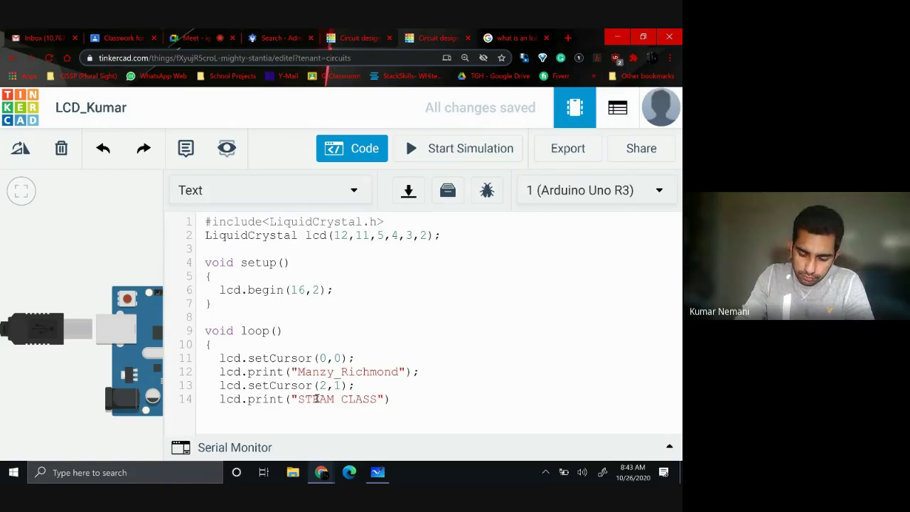
pyautogui.press('Return')
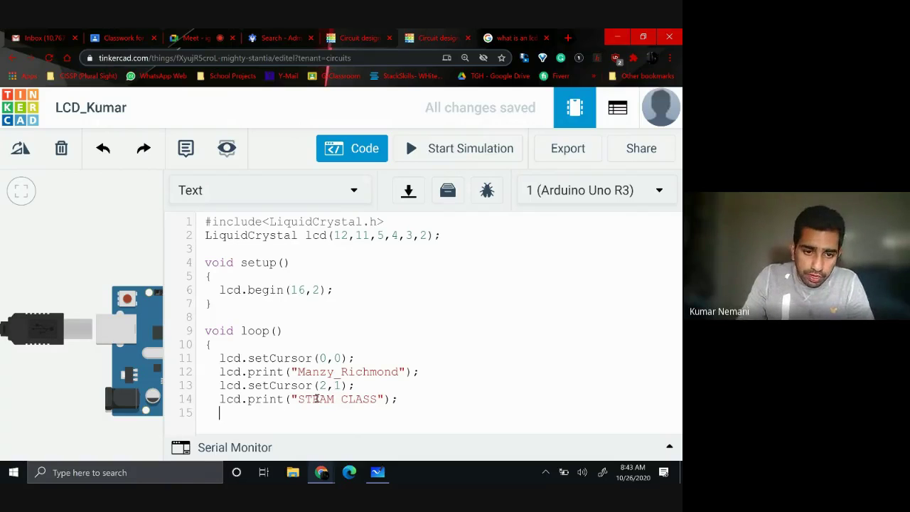
# Check the semicolons on lines 11–14 and close loop() on line 15.
pyautogui.click(357, 360)
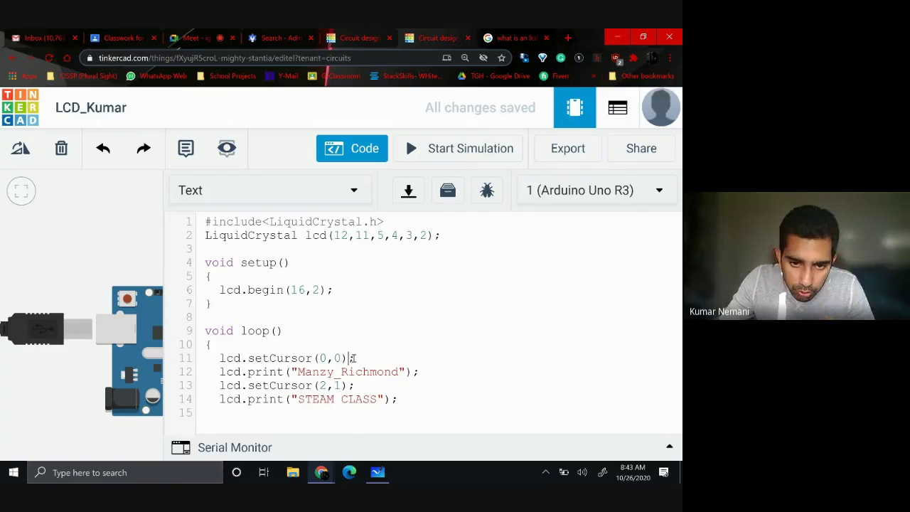
pyautogui.click(419, 373)
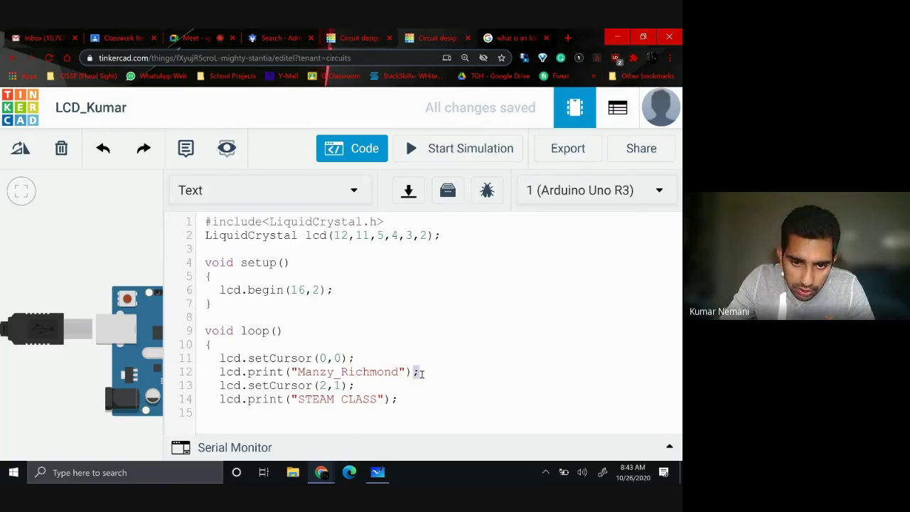
pyautogui.click(351, 387)
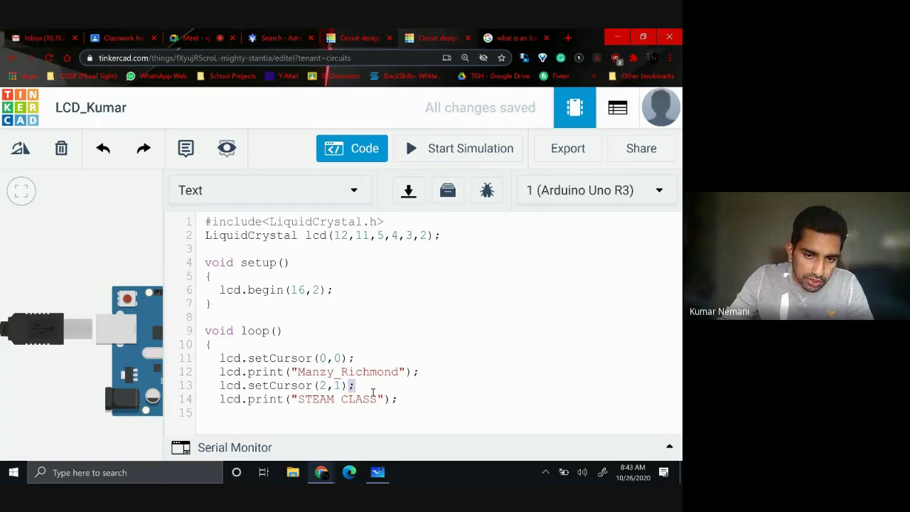
pyautogui.click(395, 399)
pyautogui.click(230, 415)
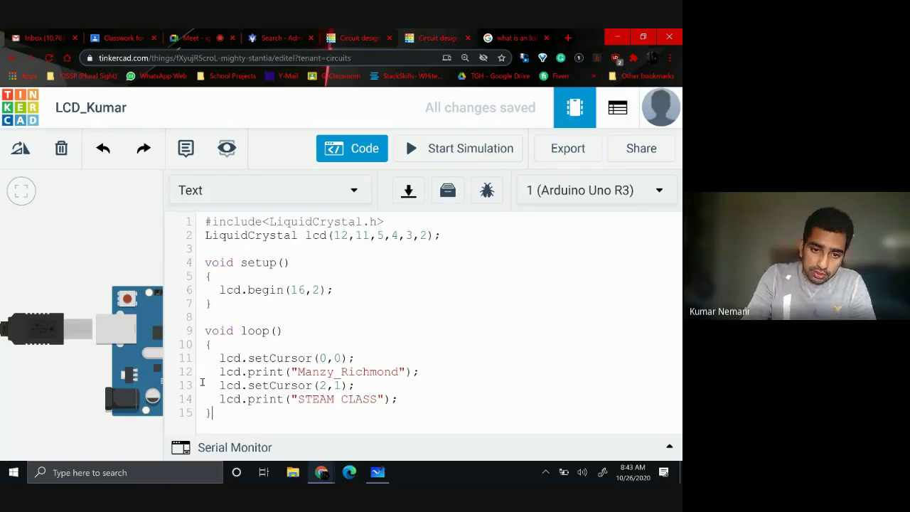
pyautogui.press('Return')
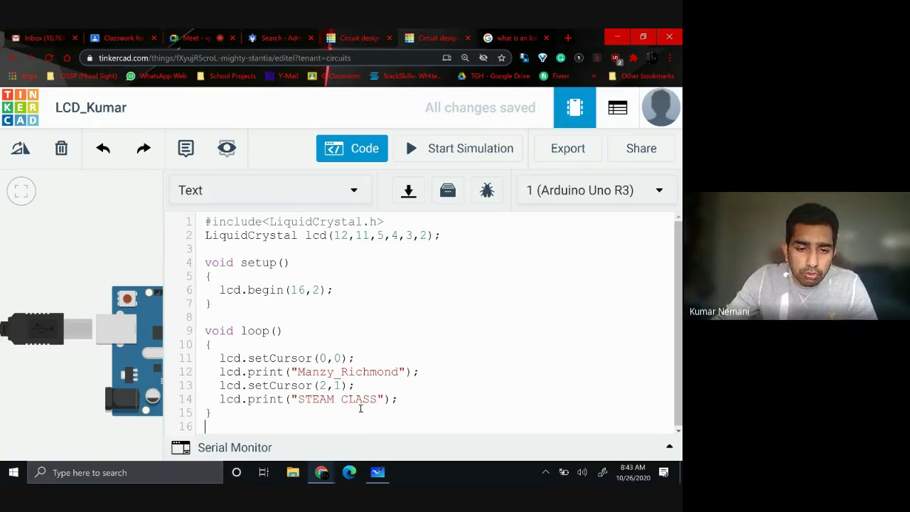
# Hide the code panel and run the simulation so the LCD shows both lines.
pyautogui.click(354, 149)
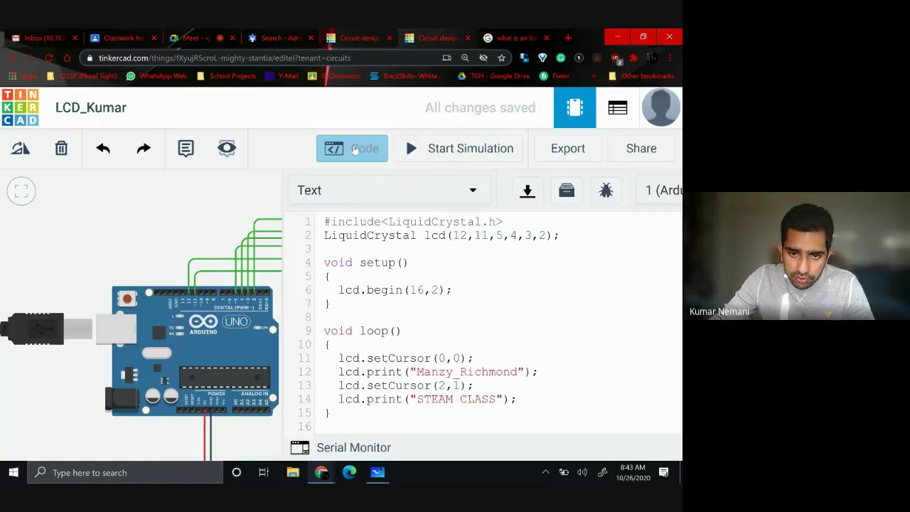
pyautogui.click(354, 149)
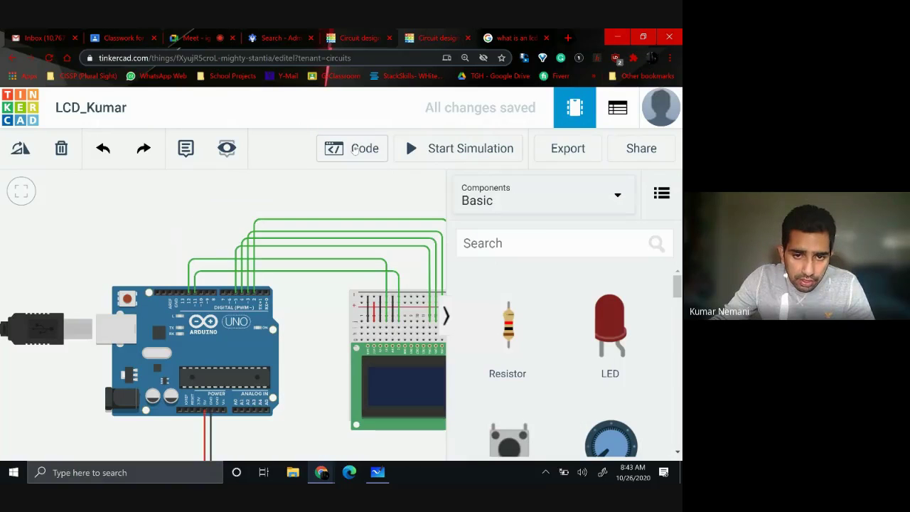
pyautogui.click(418, 147)
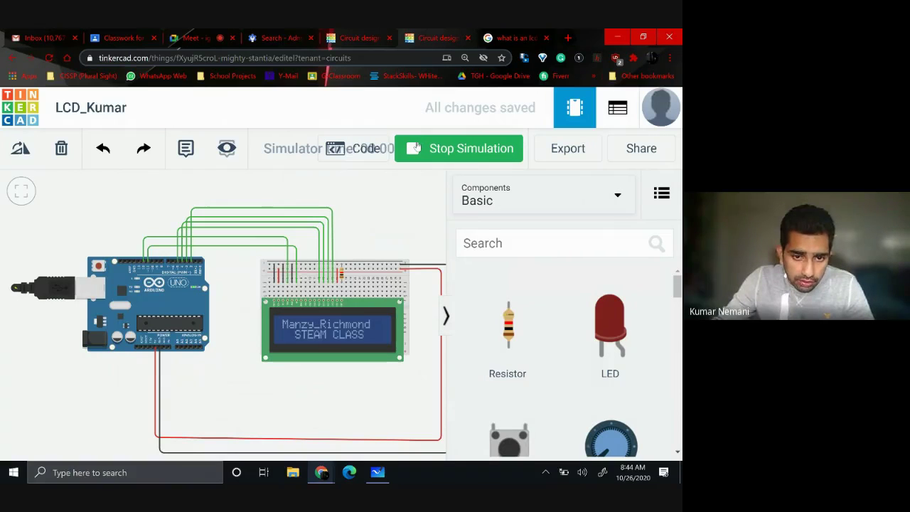
# Zoom in on the LCD display, then stop the running simulation.
pyautogui.scroll(4, 386, 411)
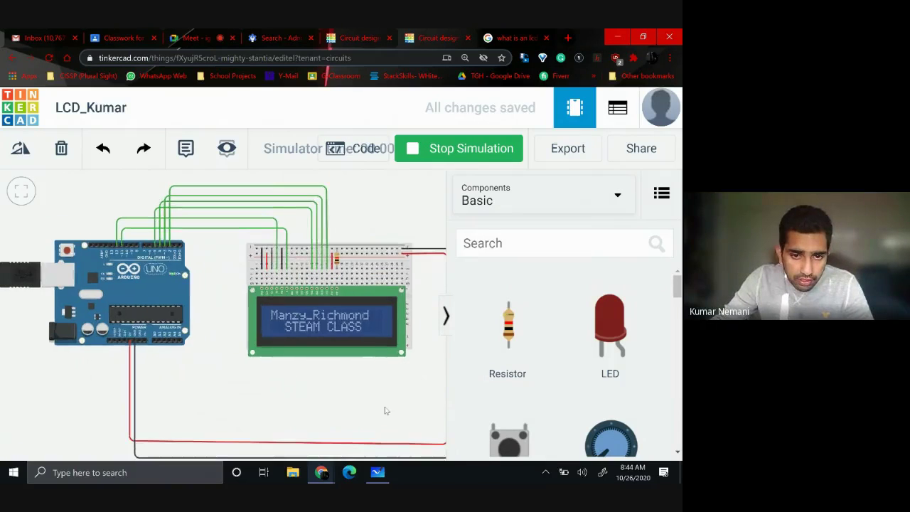
pyautogui.scroll(1, 338, 407)
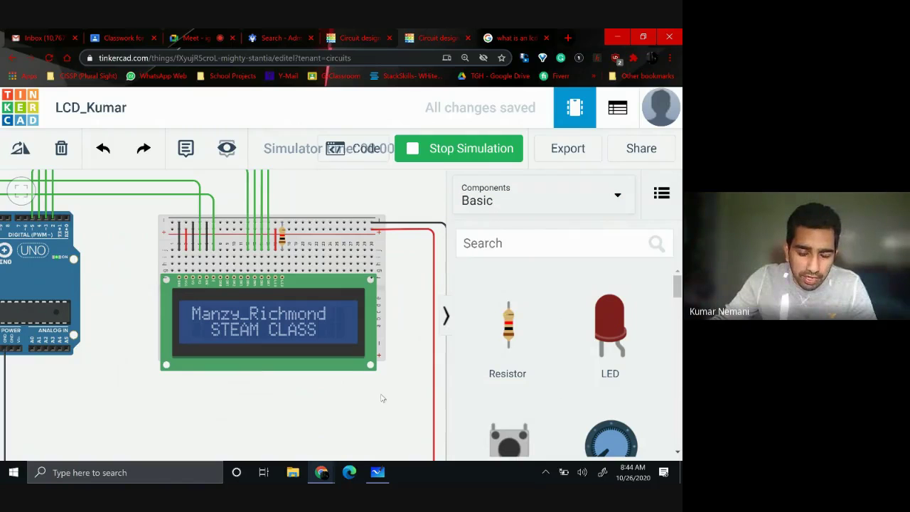
pyautogui.click(429, 161)
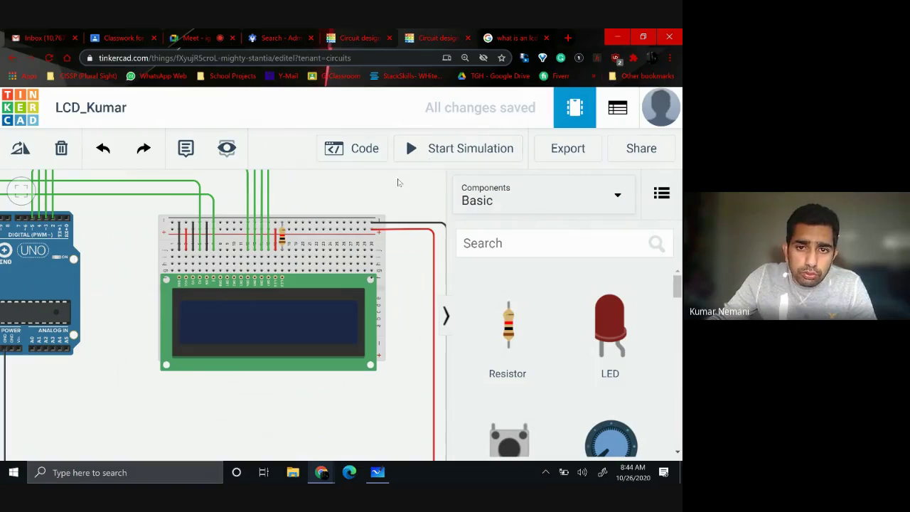